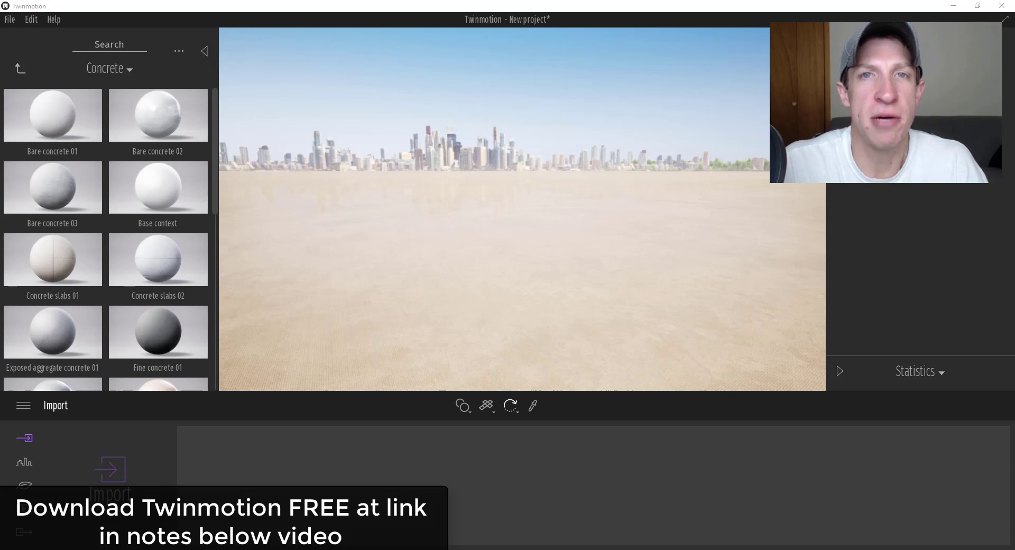
# Open the urban context map for importing real-world surroundings.
pyautogui.moveTo(512, 268)
pyautogui.mouseDown(button='right')
pyautogui.moveTo(558, 271)
pyautogui.moveTo(513, 270)
pyautogui.mouseUp(button='right')
pyautogui.scroll(5, 512, 269)
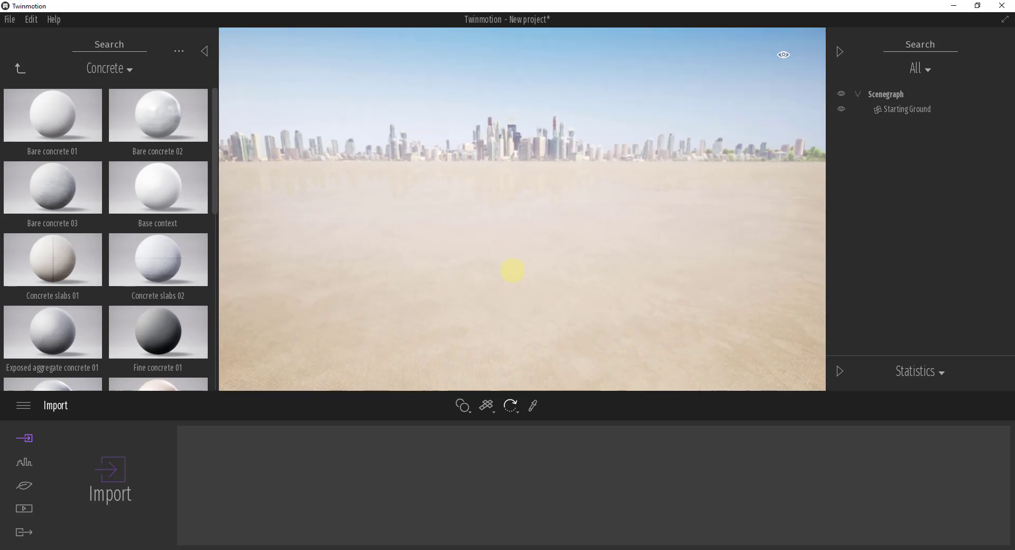
pyautogui.click(21, 468)
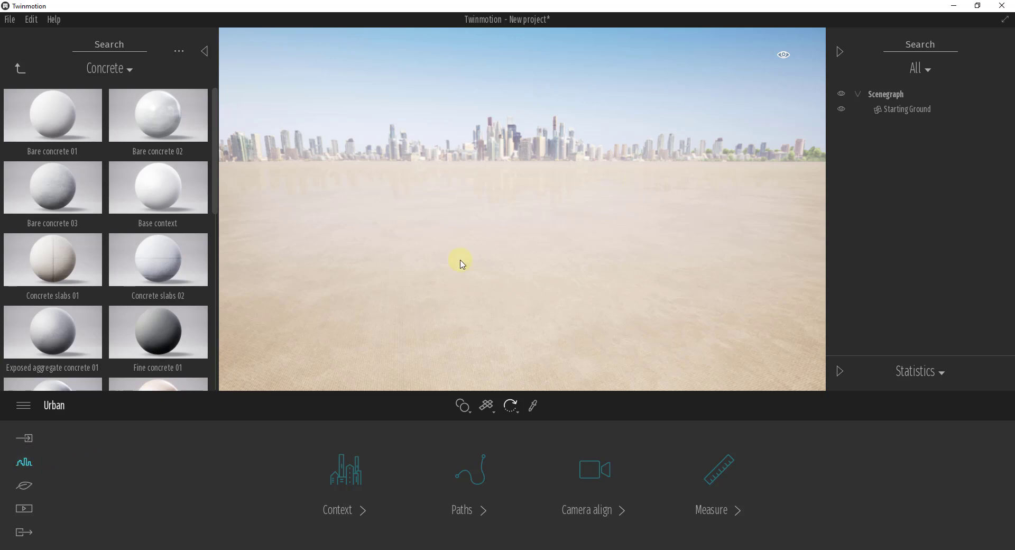
pyautogui.click(360, 500)
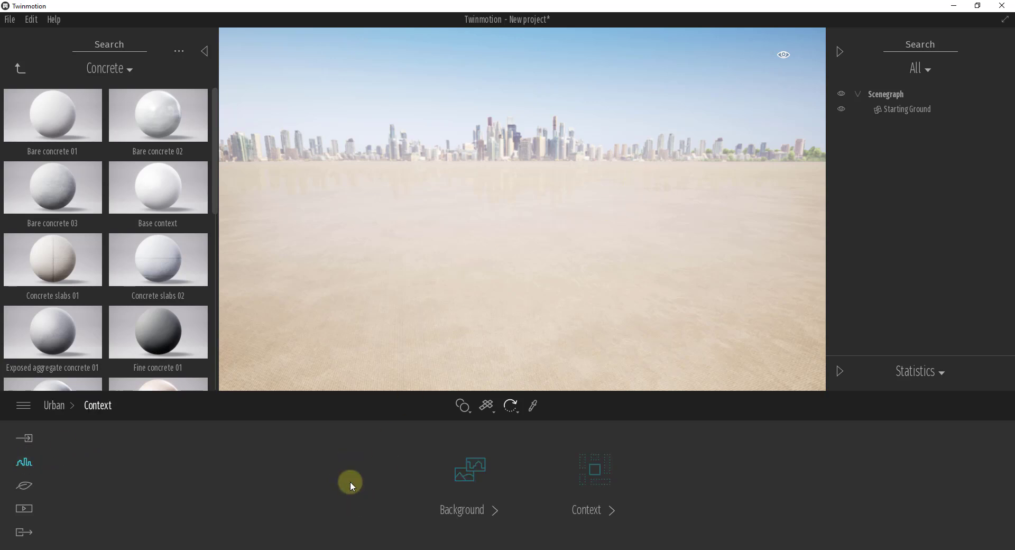
pyautogui.click(597, 473)
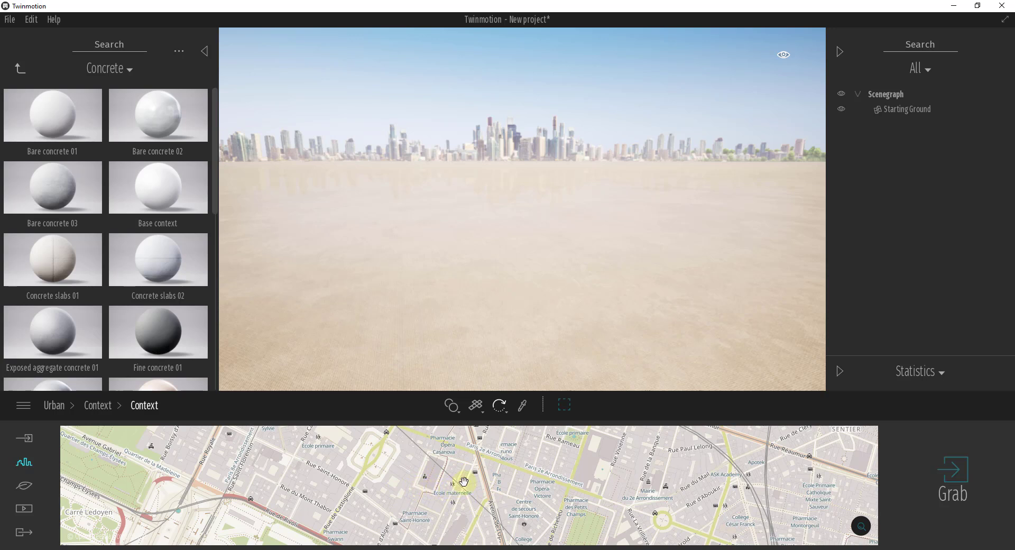
# Search the context map for Denver and go to Denver, CO, USA.
pyautogui.click(857, 529)
pyautogui.write('denver')
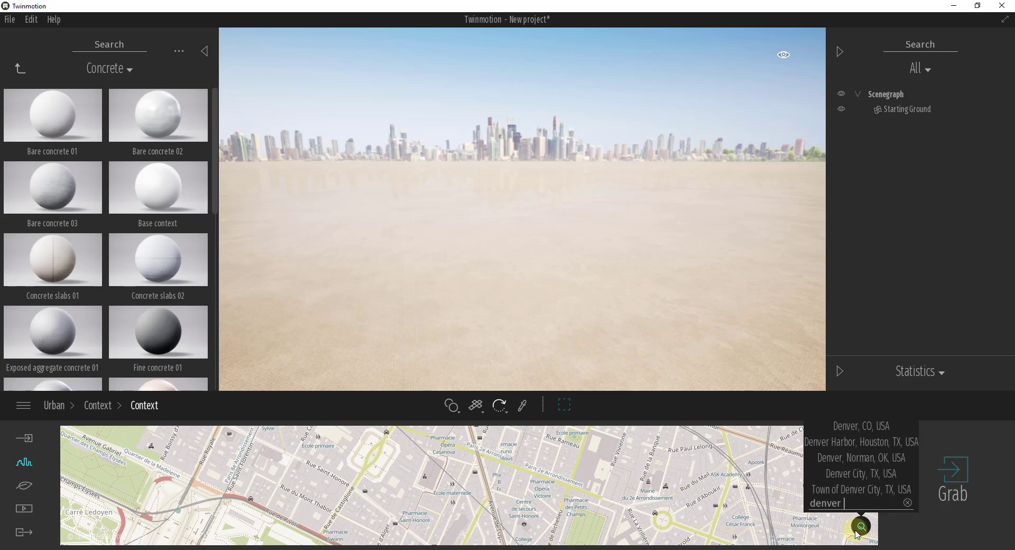
pyautogui.click(840, 427)
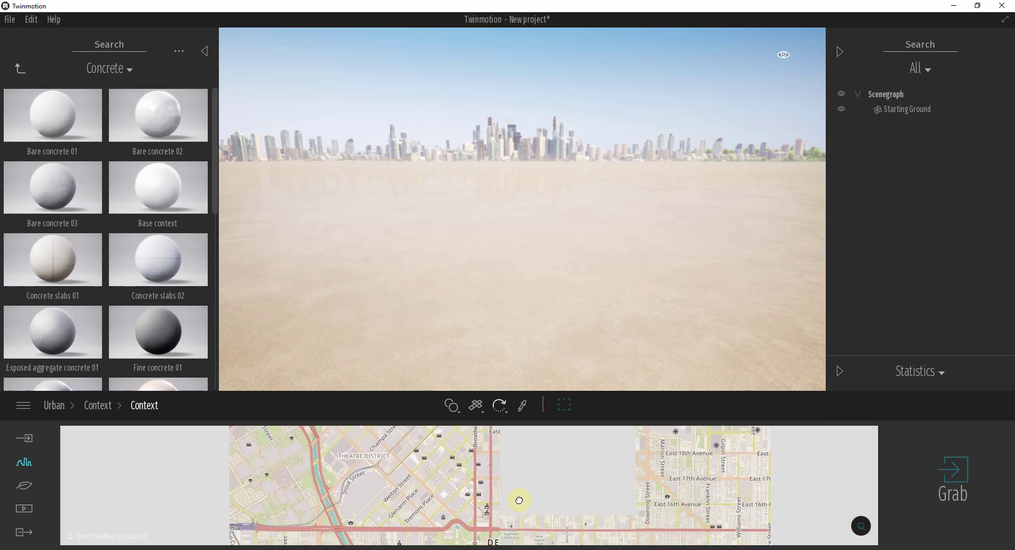
# Centre the map on downtown Denver around 15th Street and turn on the capture region.
pyautogui.moveTo(517, 453); pyautogui.dragTo(630, 543)
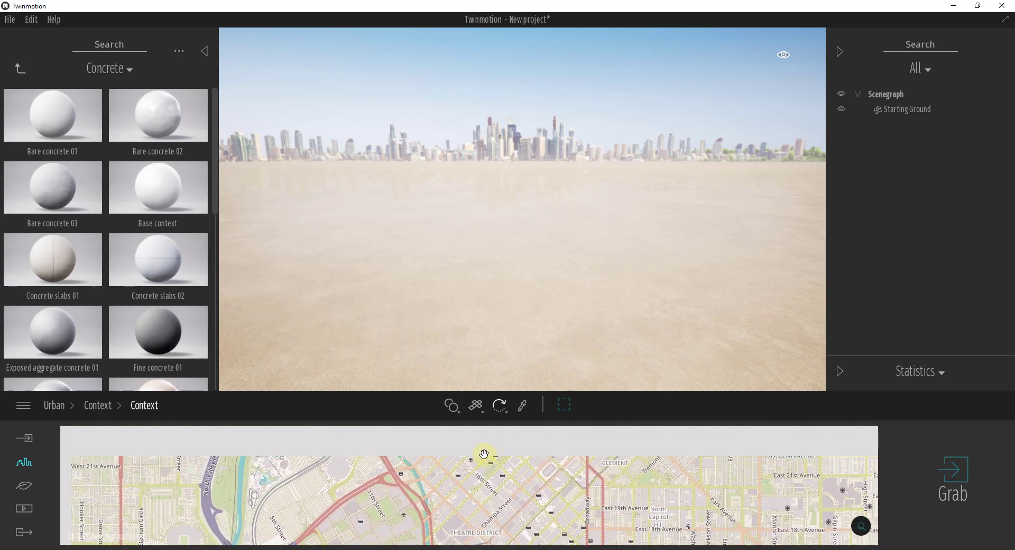
pyautogui.moveTo(481, 471); pyautogui.dragTo(529, 517)
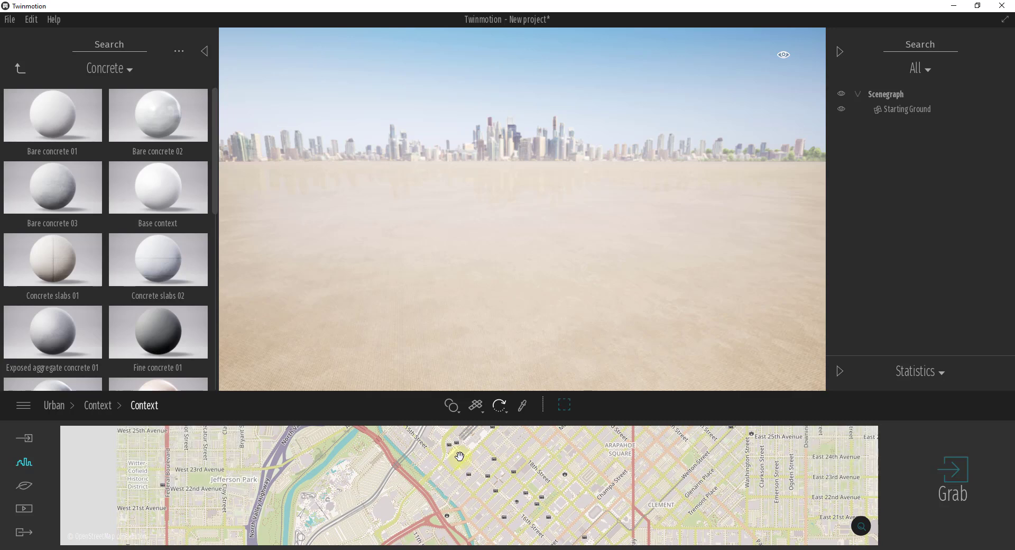
pyautogui.moveTo(462, 460); pyautogui.dragTo(498, 497)
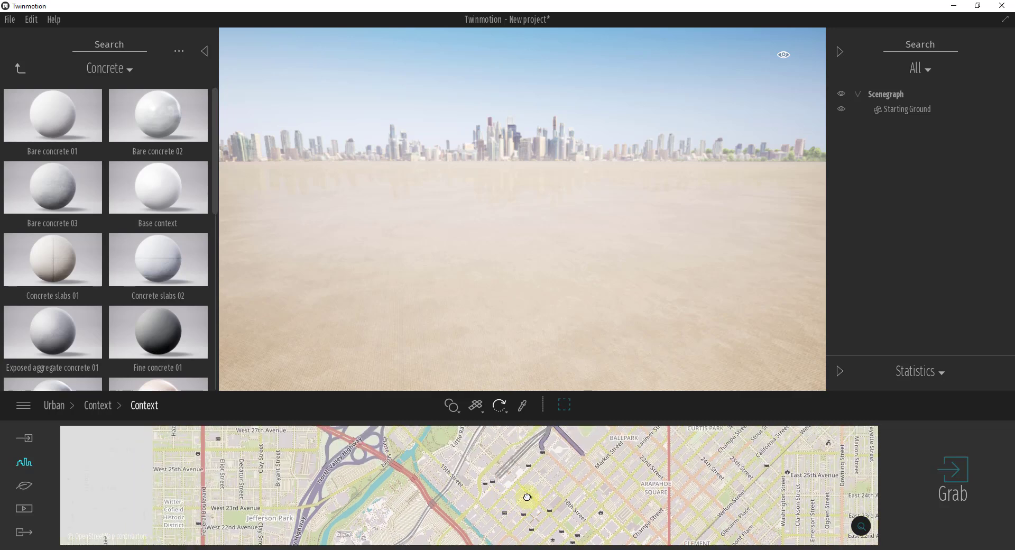
pyautogui.scroll(3, 528, 499)
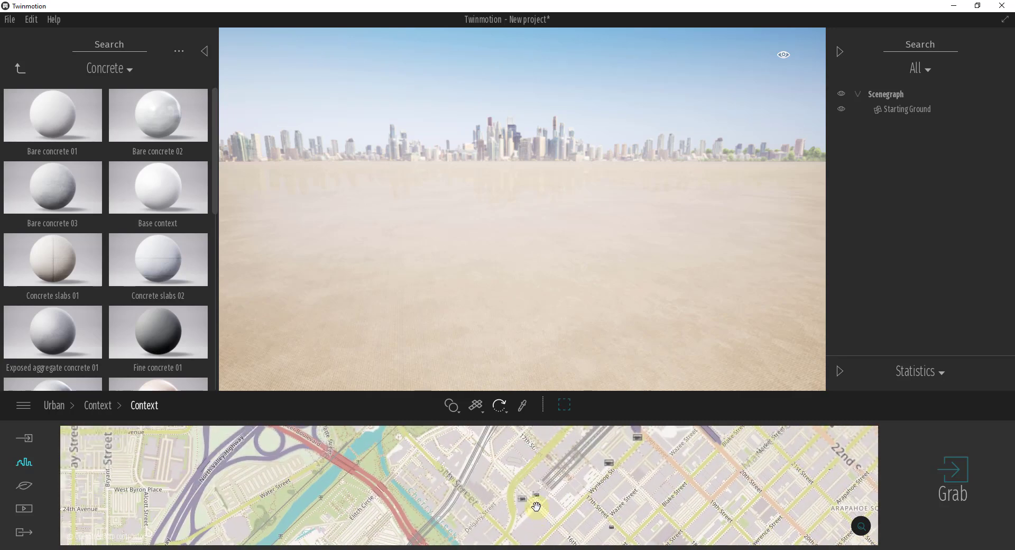
pyautogui.scroll(-5, 530, 493)
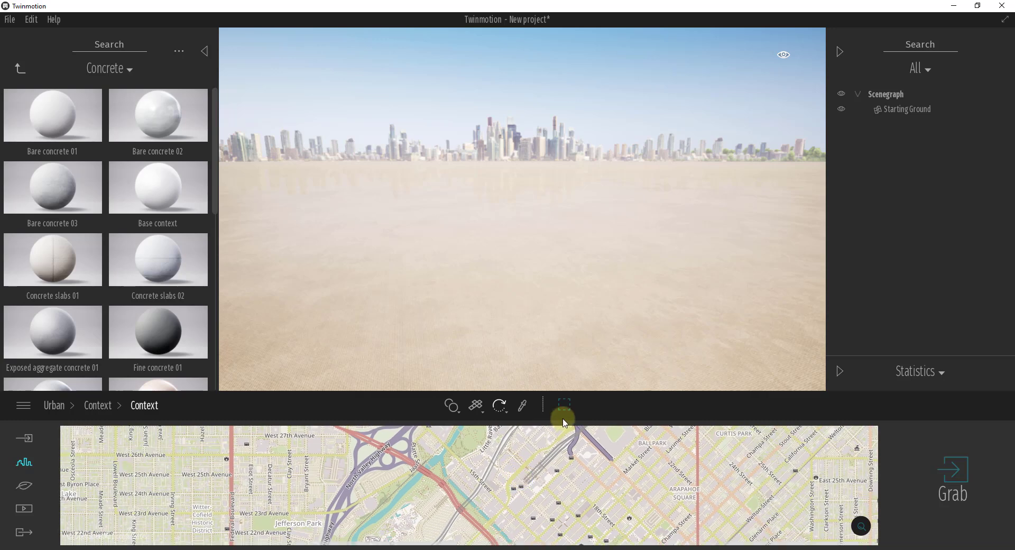
pyautogui.click(562, 405)
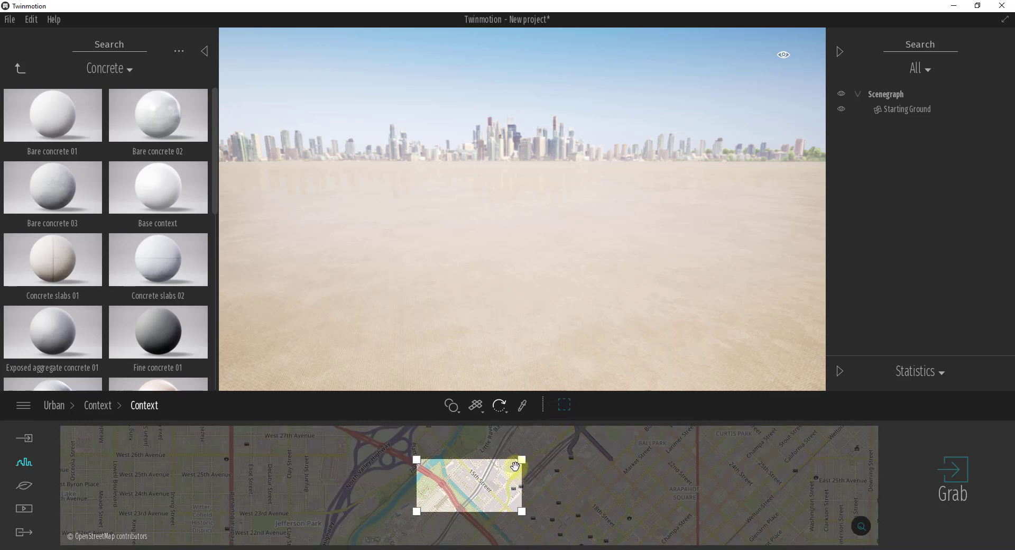
# Fit a larger part of downtown Denver inside the capture region and grab its context into the scene.
pyautogui.moveTo(523, 459); pyautogui.dragTo(418, 511)
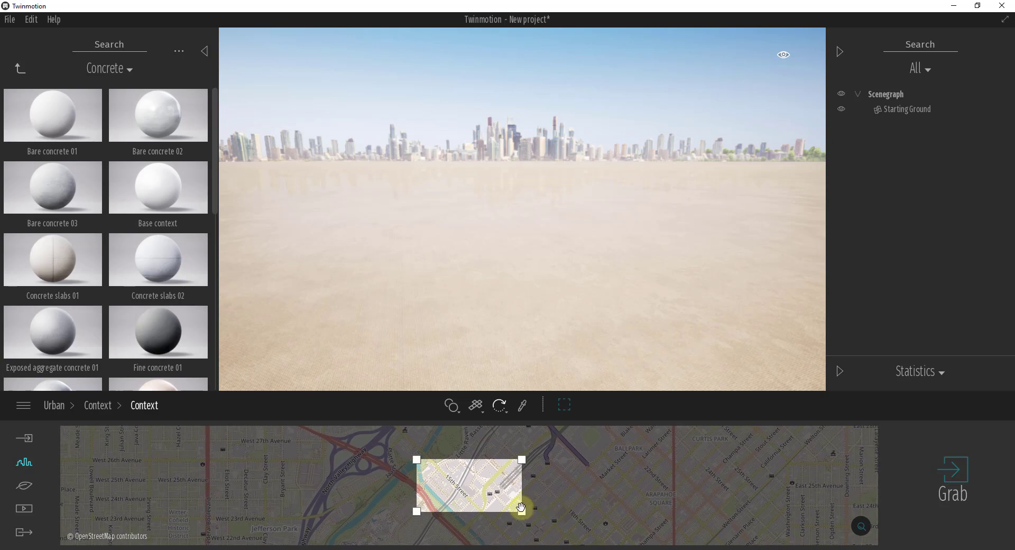
pyautogui.moveTo(523, 513); pyautogui.dragTo(521, 513)
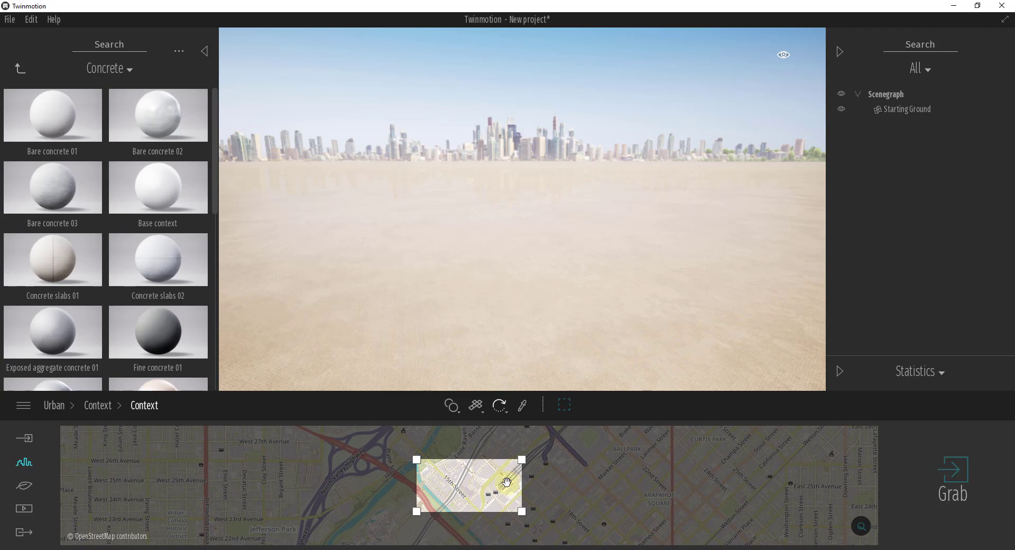
pyautogui.scroll(-5, 544, 482)
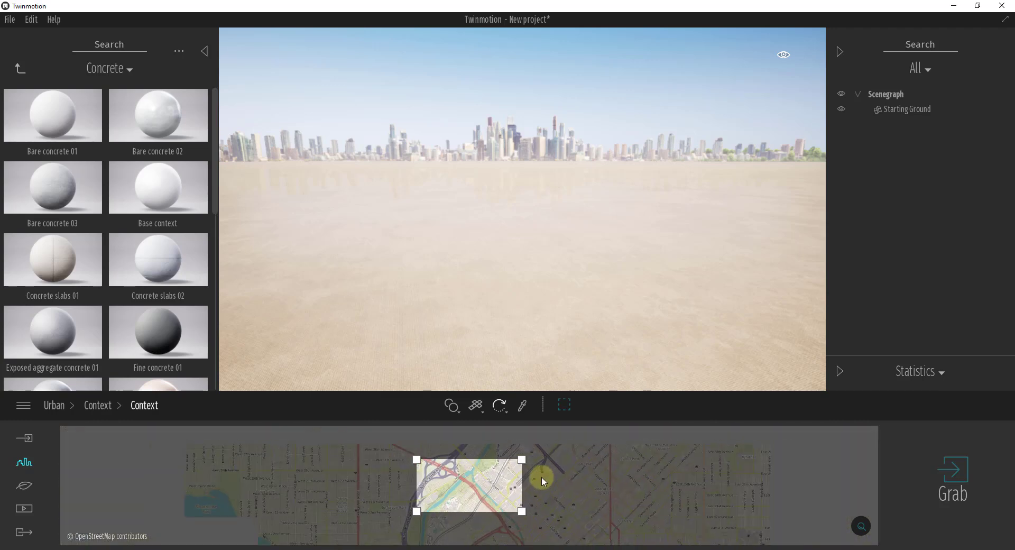
pyautogui.moveTo(534, 485); pyautogui.dragTo(497, 483)
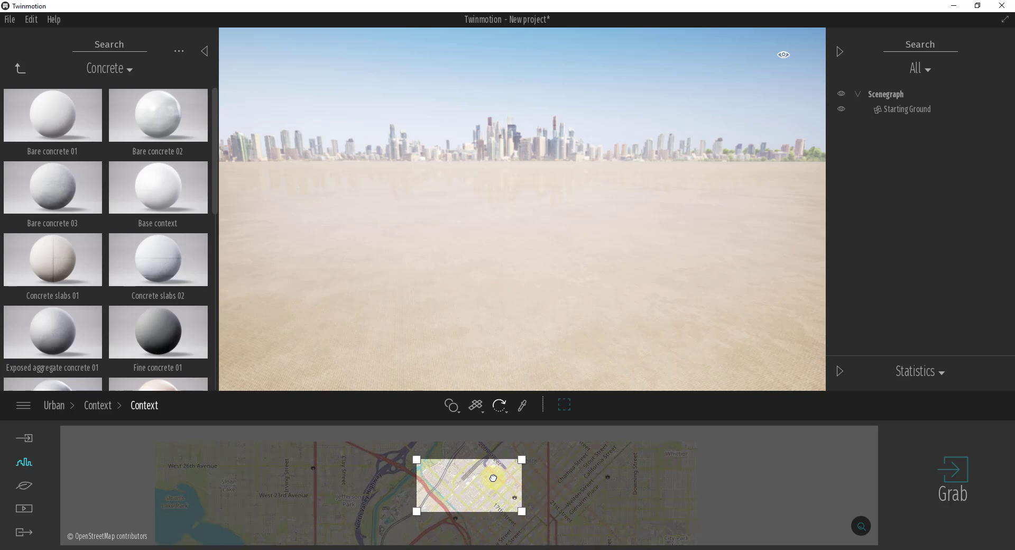
pyautogui.click(952, 476)
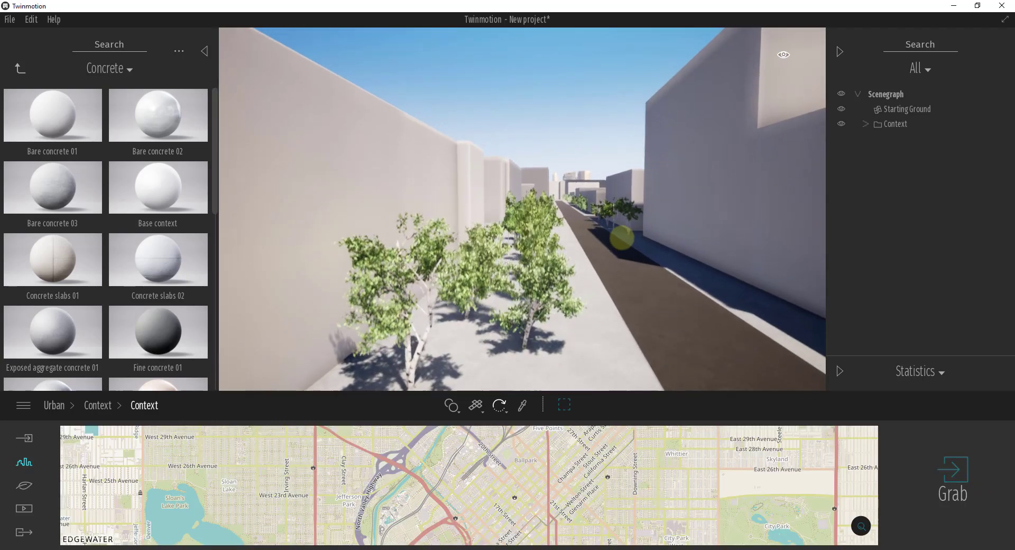
# Raise the camera above the street and open the navigation speed options.
pyautogui.press('e')
pyautogui.moveTo(621, 237); pyautogui.dragTo(621, 237, button='right')
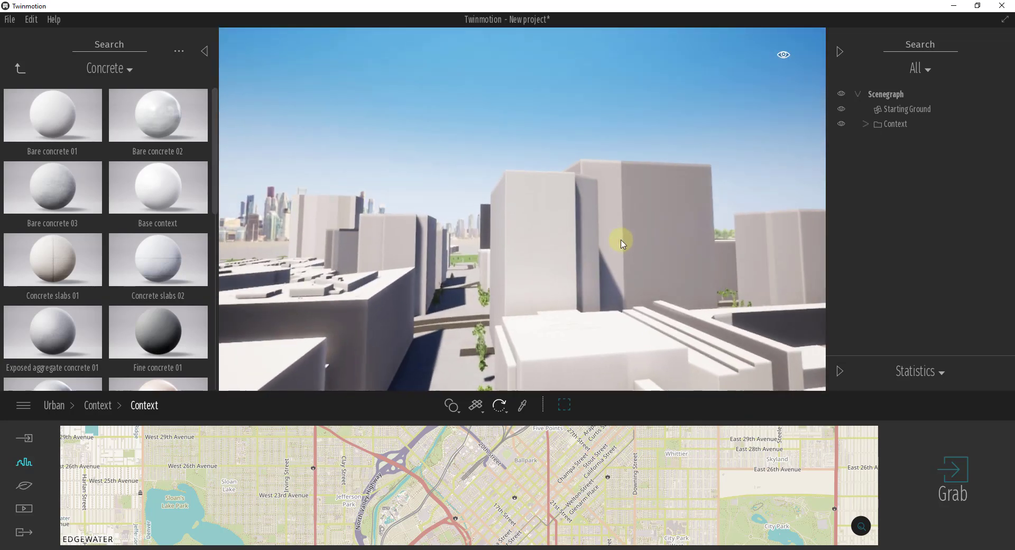
pyautogui.click(784, 55)
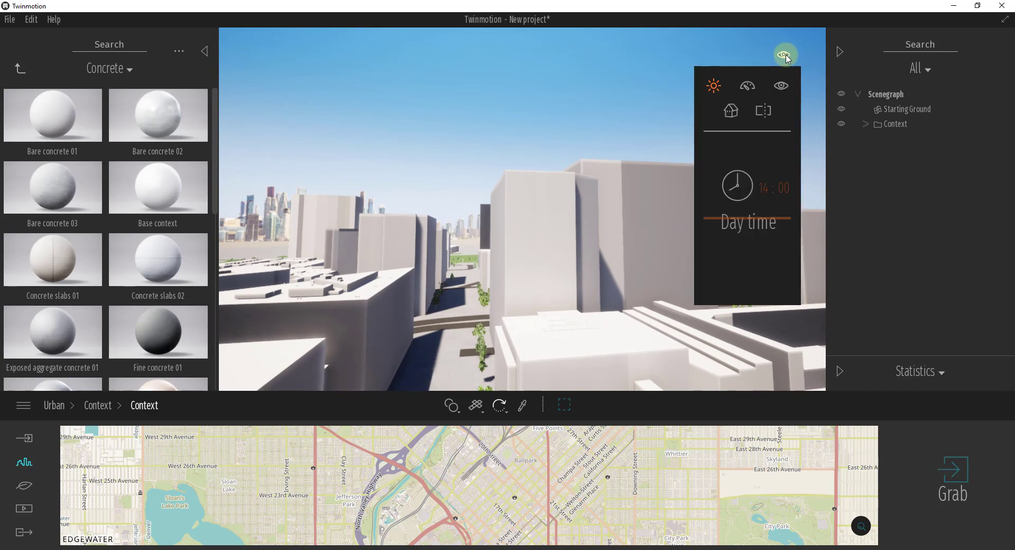
pyautogui.click(748, 89)
pyautogui.click(747, 90)
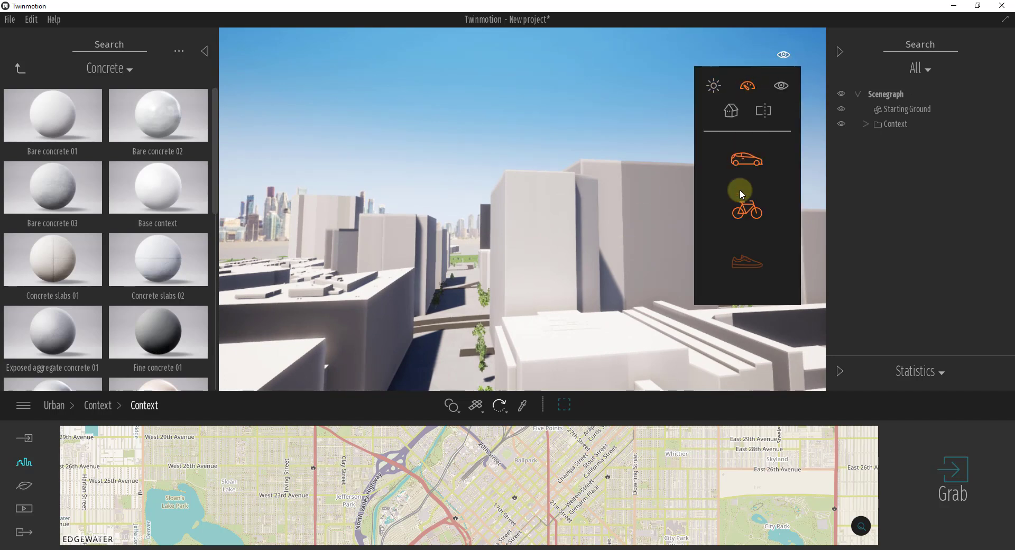
# Fly over the imported Denver context to examine its buildings, roads, trees and green areas.
pyautogui.moveTo(590, 286); pyautogui.dragTo(591, 279, button='right')
pyautogui.moveTo(591, 279); pyautogui.dragTo(589, 284)
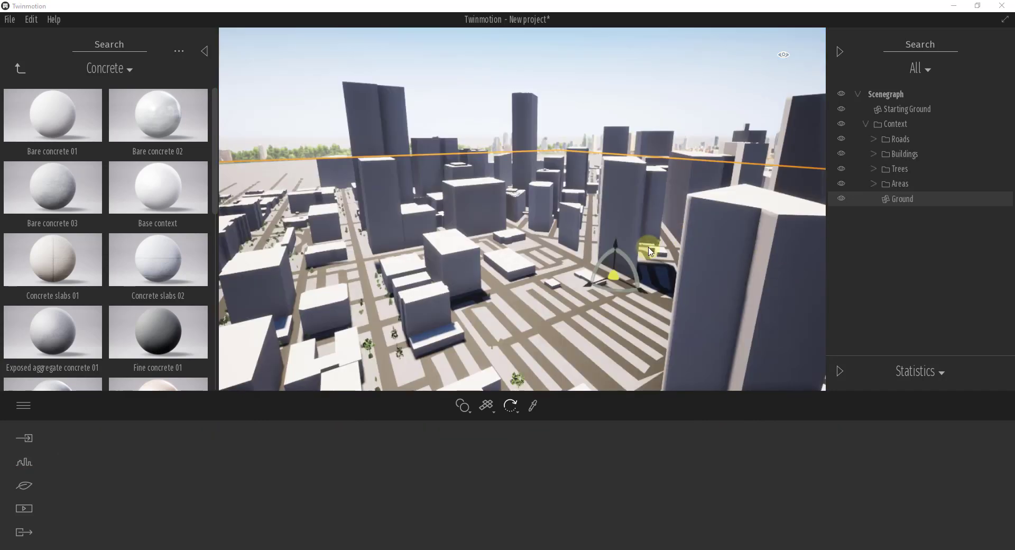
pyautogui.moveTo(647, 269)
pyautogui.mouseDown(button='right')
pyautogui.moveTo(612, 267)
pyautogui.moveTo(646, 267)
pyautogui.mouseUp(button='right')
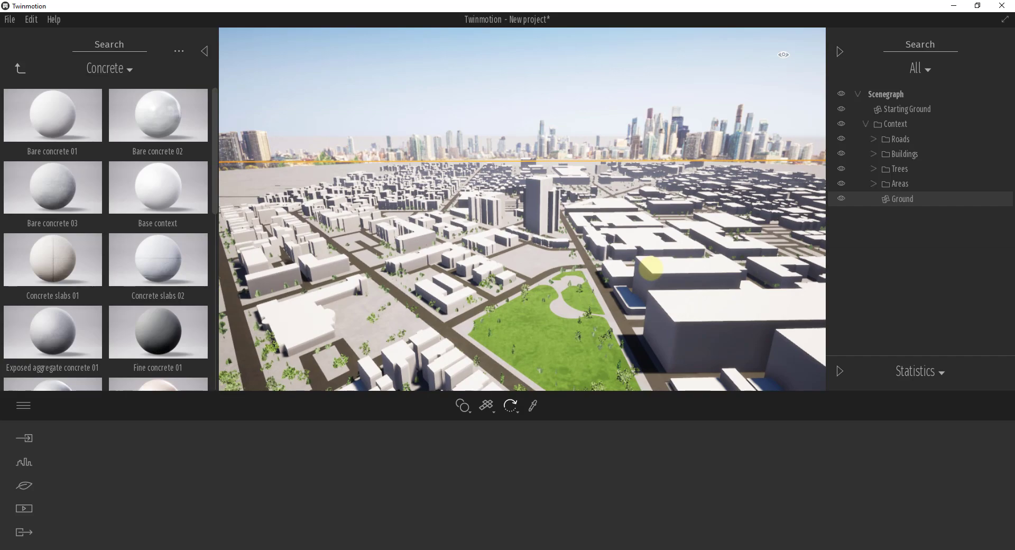
pyautogui.moveTo(650, 268); pyautogui.dragTo(650, 267, button='right')
pyautogui.moveTo(480, 255)
pyautogui.mouseDown(button='right')
pyautogui.moveTo(483, 243)
pyautogui.moveTo(468, 247)
pyautogui.mouseUp(button='right')
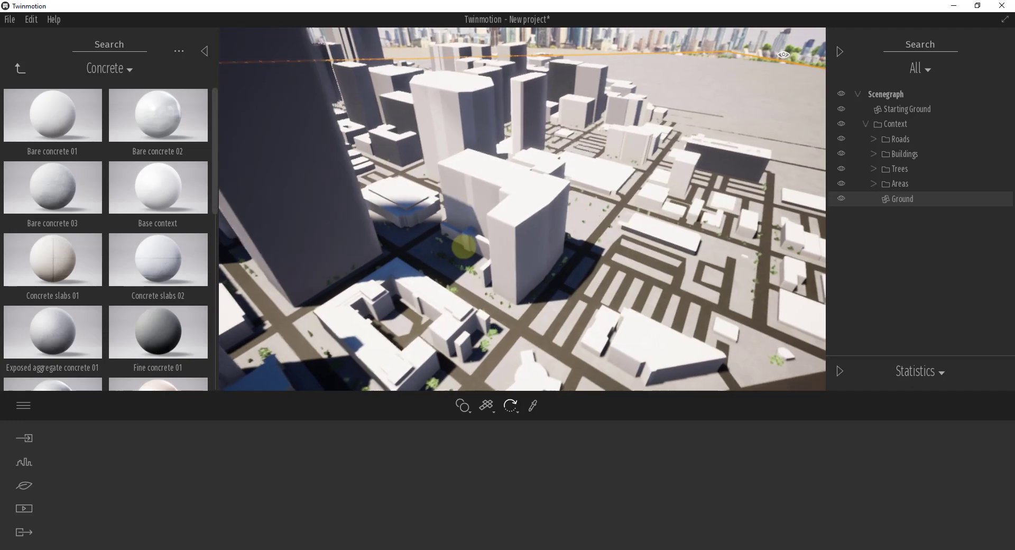
pyautogui.moveTo(463, 247); pyautogui.dragTo(553, 304, button='right')
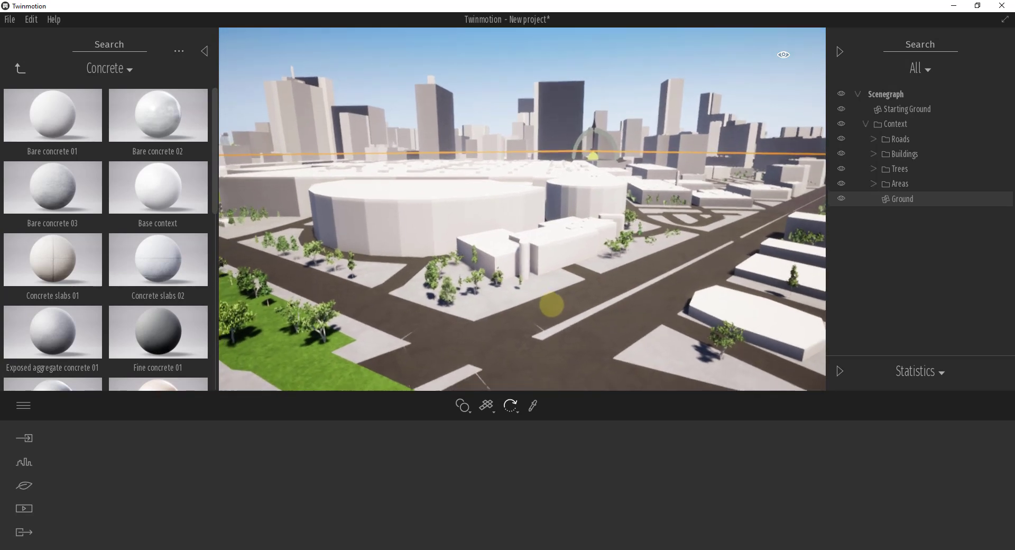
pyautogui.moveTo(503, 264)
pyautogui.mouseDown()
pyautogui.moveTo(491, 254)
pyautogui.moveTo(501, 260)
pyautogui.mouseUp()
# Select the West Colfax Avenue and Speer Boulevard road segments at the intersection to examine how the roads are divided.
pyautogui.click(434, 303)
pyautogui.moveTo(544, 312); pyautogui.dragTo(552, 313)
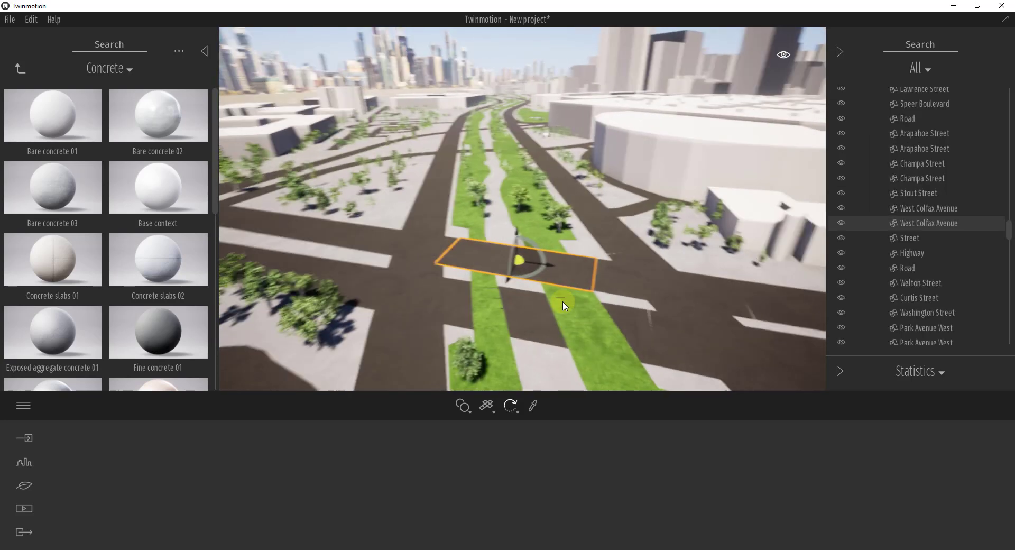
pyautogui.moveTo(631, 291); pyautogui.dragTo(641, 294, button='right')
pyautogui.moveTo(641, 294); pyautogui.dragTo(632, 306)
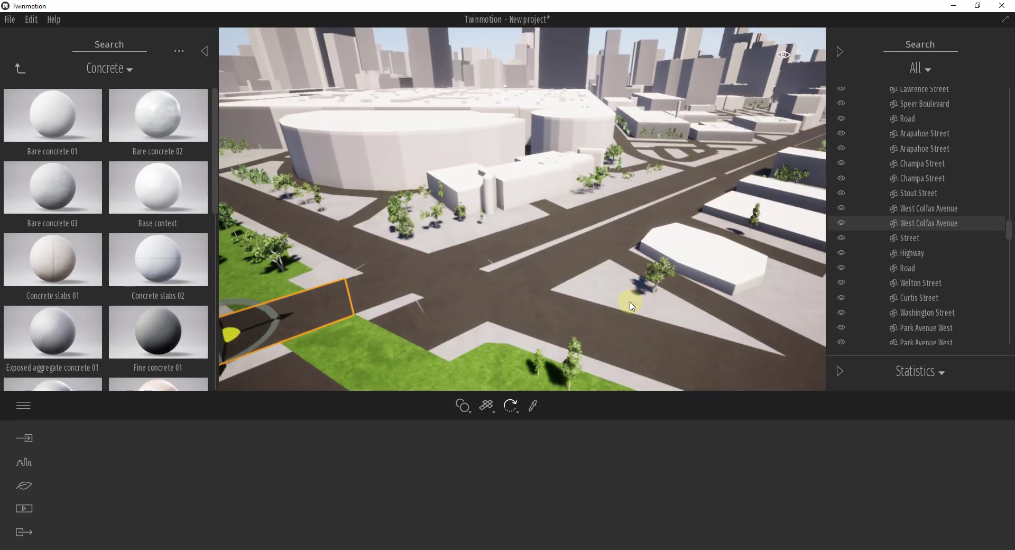
pyautogui.click(432, 264)
pyautogui.click(382, 246)
pyautogui.moveTo(607, 313); pyautogui.dragTo(612, 315, button='right')
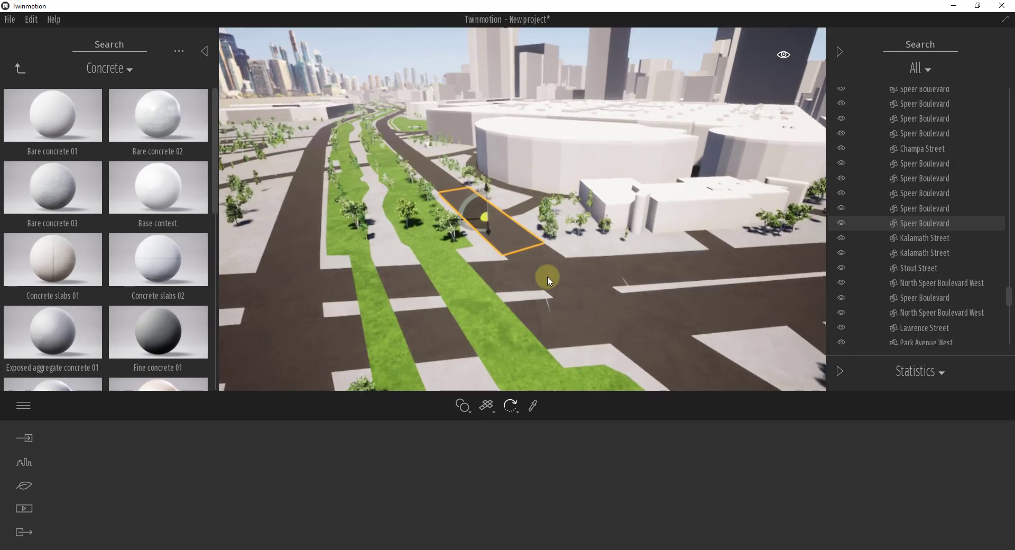
# Select both green strips and the West Colfax Avenue segment to examine how they meet at the crossing.
pyautogui.moveTo(564, 289); pyautogui.dragTo(333, 258)
pyautogui.click(369, 292)
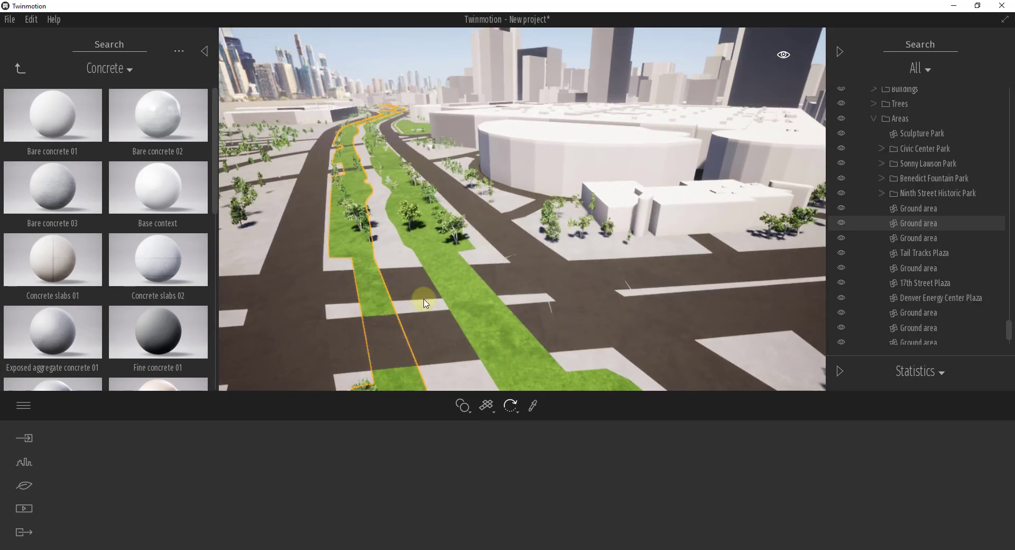
pyautogui.click(462, 299)
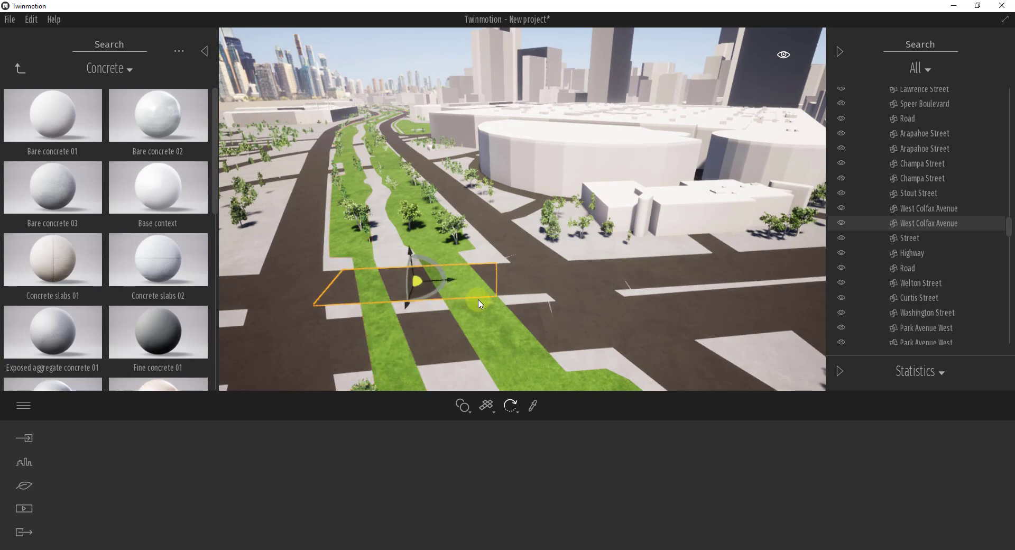
pyautogui.click(495, 322)
pyautogui.moveTo(538, 314); pyautogui.dragTo(538, 310, button='right')
pyautogui.press('s')
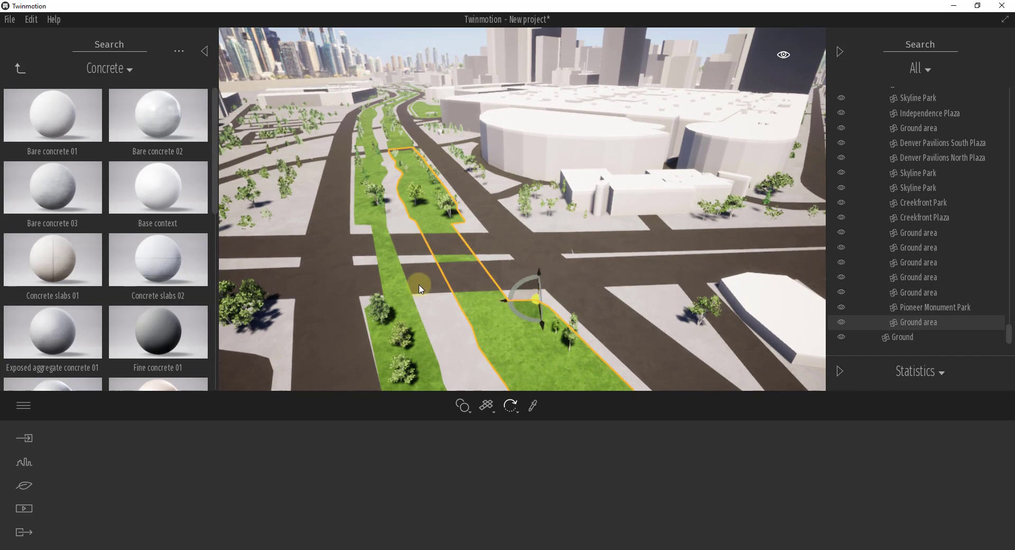
# Select the long, narrow green ground area and examine its extent and surroundings from several viewpoints.
pyautogui.click(400, 307)
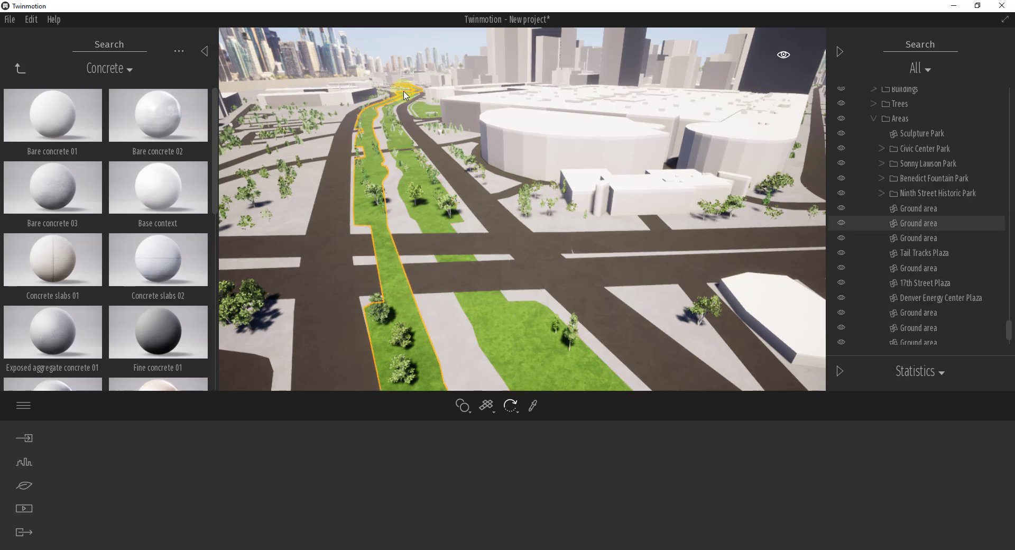
pyautogui.moveTo(510, 249); pyautogui.dragTo(401, 193, button='right')
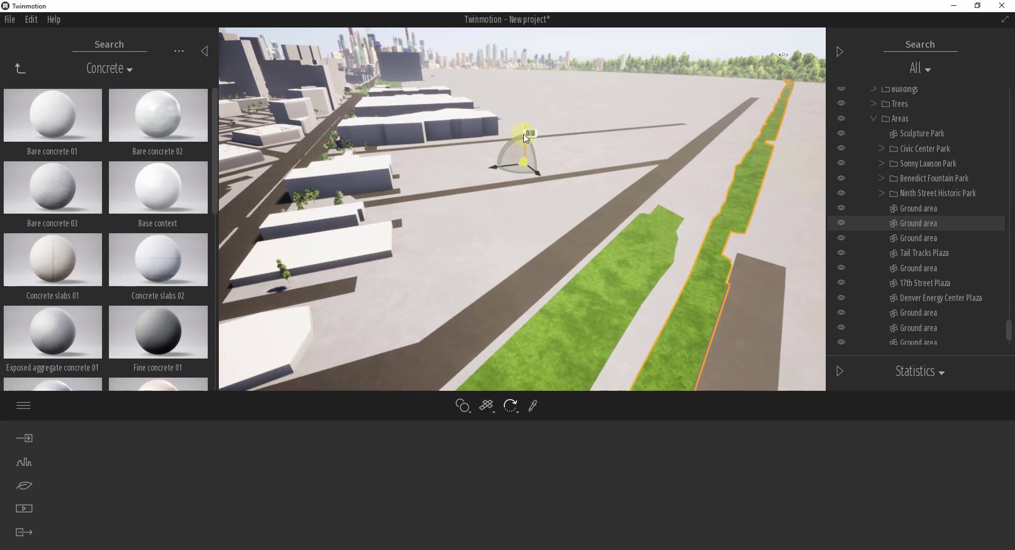
pyautogui.moveTo(420, 190); pyautogui.dragTo(421, 190, button='right')
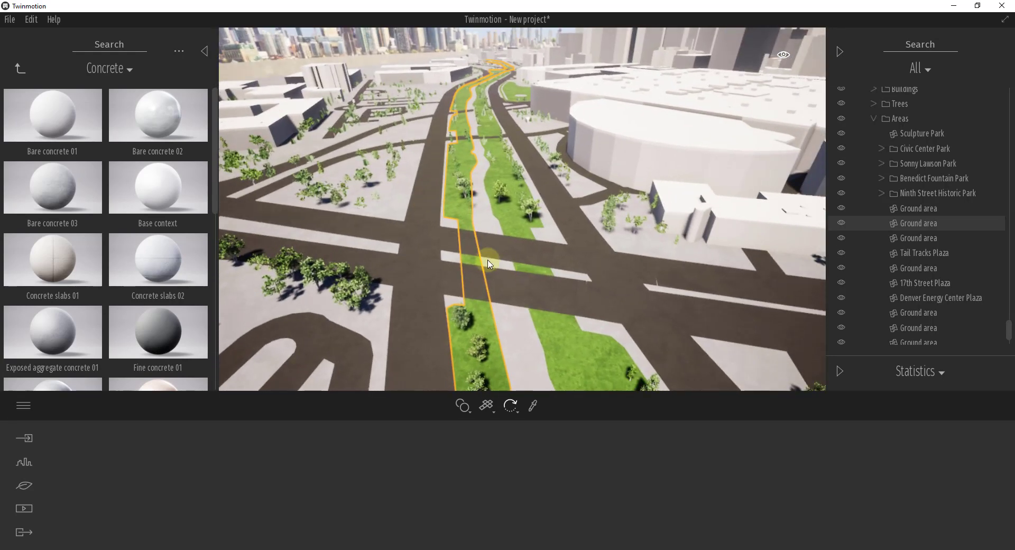
pyautogui.moveTo(542, 264); pyautogui.dragTo(542, 263, button='right')
pyautogui.moveTo(541, 263); pyautogui.dragTo(500, 254)
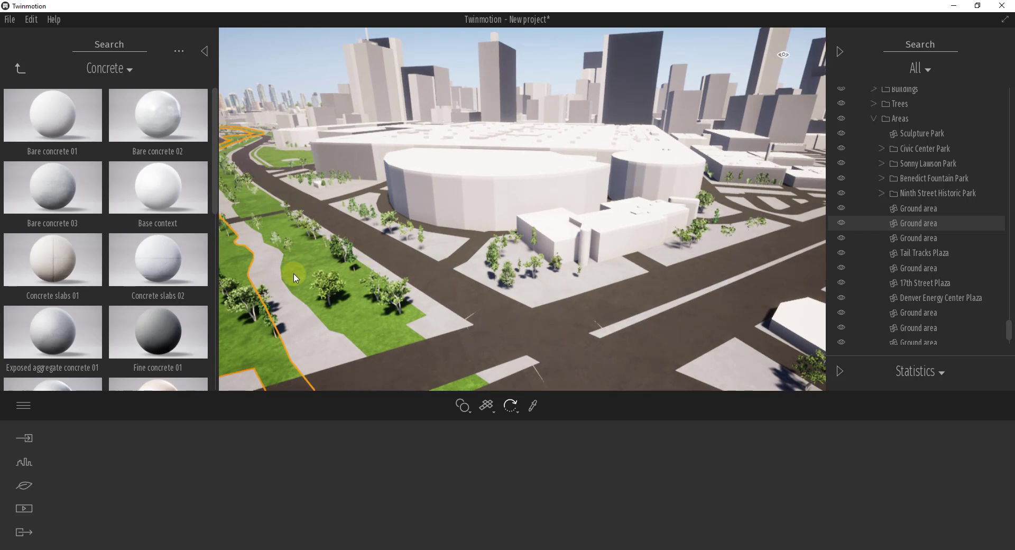
# Start a vehicle path on the road beside the green strip and place its points toward and across the intersection.
pyautogui.click(25, 463)
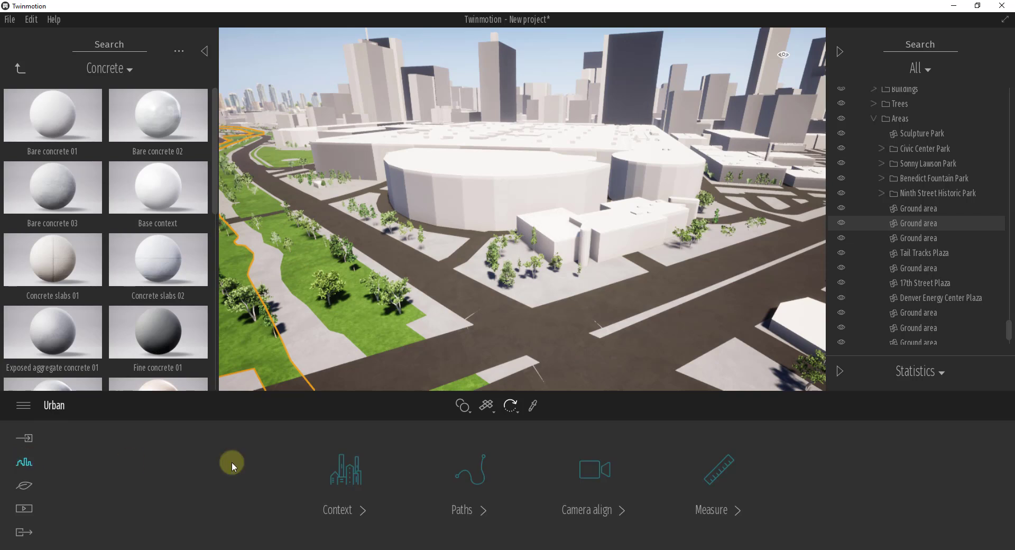
pyautogui.click(467, 478)
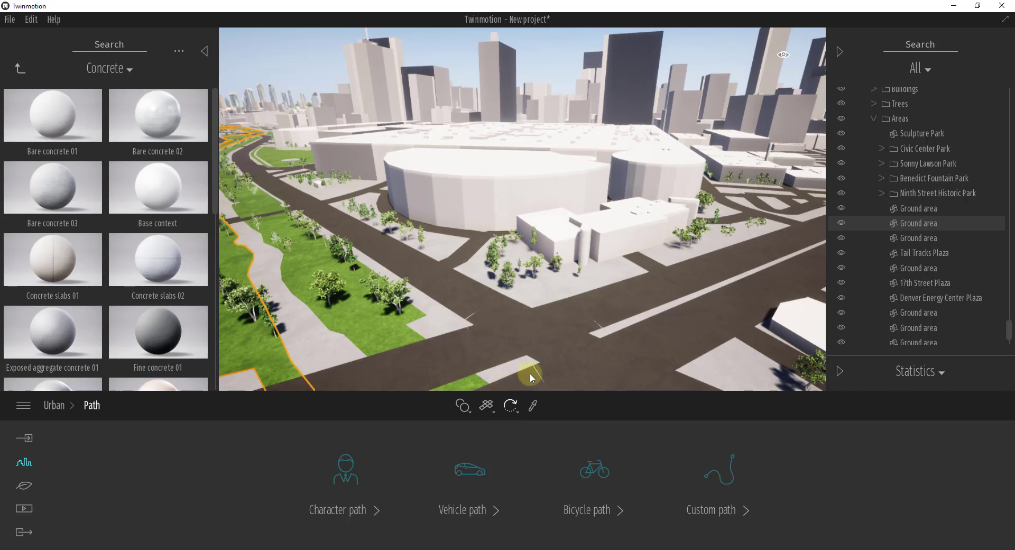
pyautogui.moveTo(593, 374); pyautogui.dragTo(595, 375, button='right')
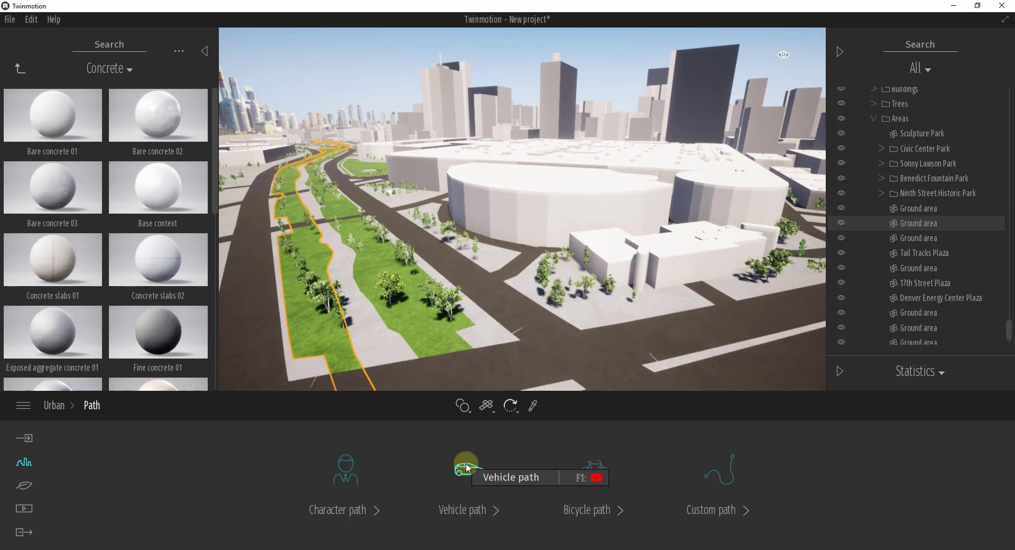
pyautogui.moveTo(417, 274); pyautogui.dragTo(419, 274)
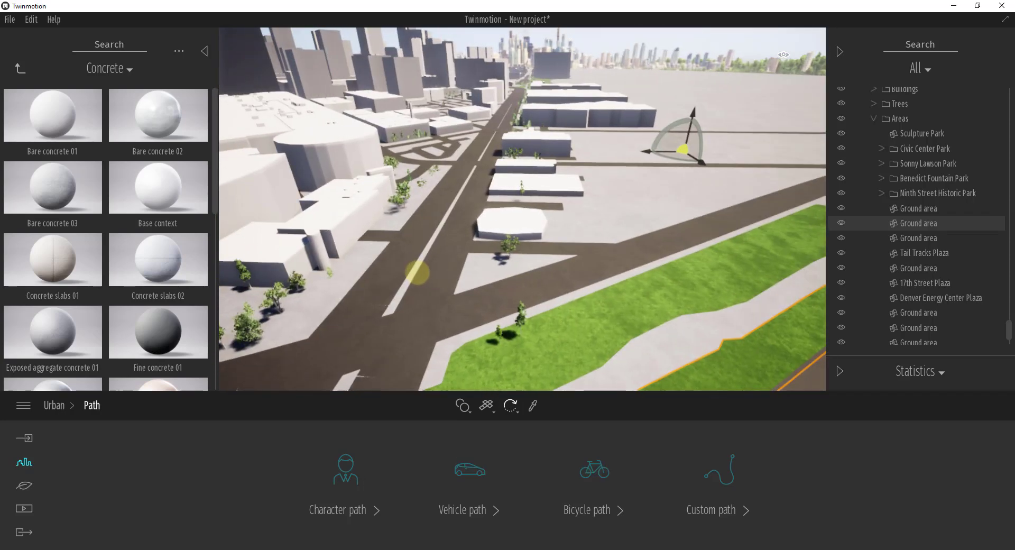
pyautogui.moveTo(587, 321); pyautogui.dragTo(457, 207)
pyautogui.moveTo(552, 337); pyautogui.dragTo(431, 354)
pyautogui.click(486, 483)
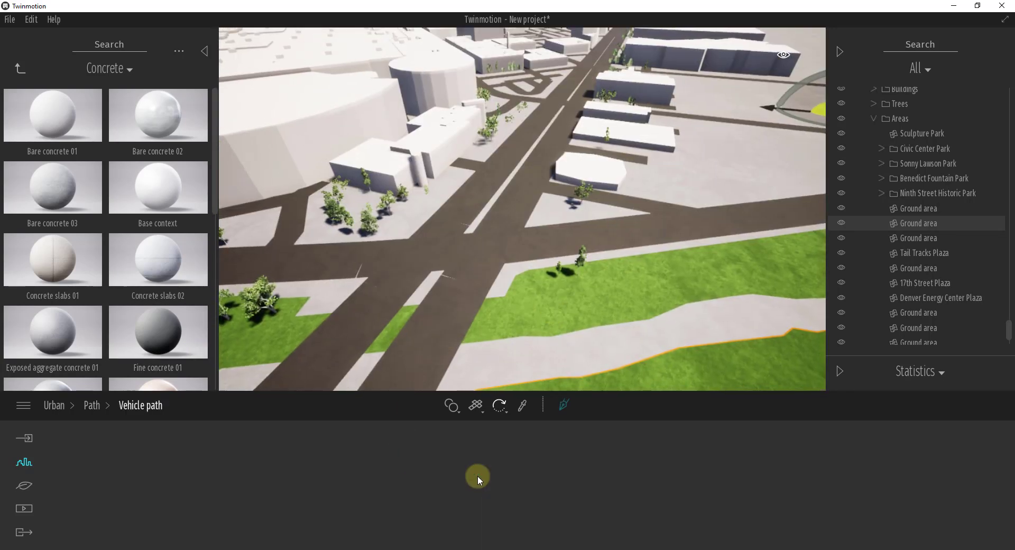
pyautogui.click(565, 406)
pyautogui.moveTo(614, 302); pyautogui.dragTo(567, 247)
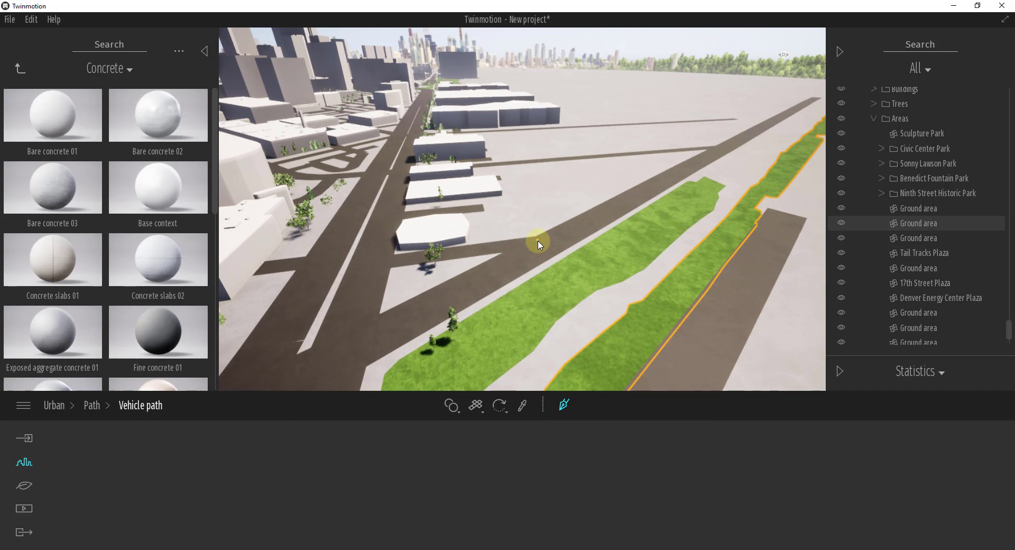
pyautogui.click(365, 332)
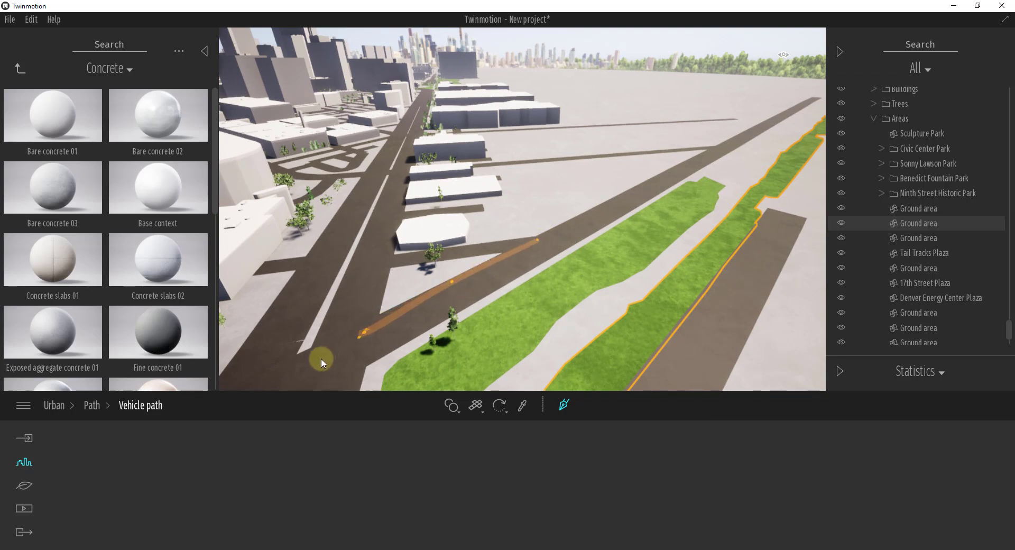
pyautogui.click(284, 372)
# Continue the vehicle path along Speer Boulevard past the large round-fronted building and finish it at the bend.
pyautogui.moveTo(284, 371); pyautogui.dragTo(276, 371, button='right')
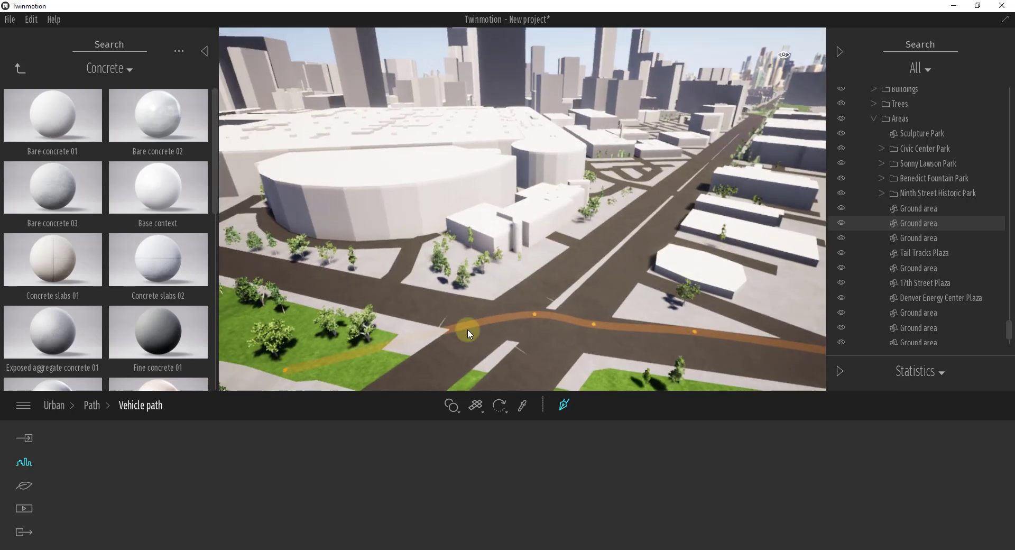
pyautogui.click(310, 275)
pyautogui.moveTo(310, 275); pyautogui.dragTo(233, 269, button='right')
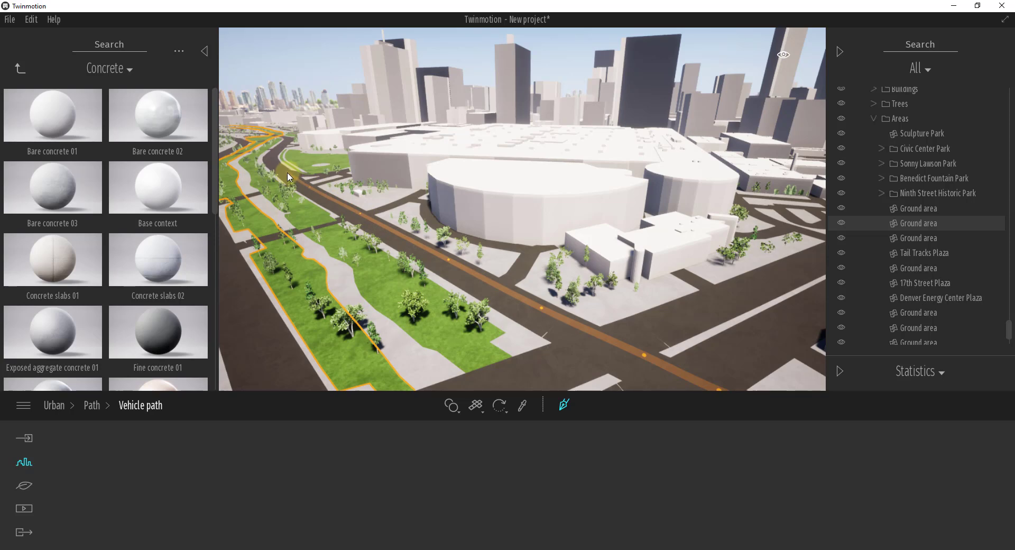
pyautogui.doubleClick(313, 190)
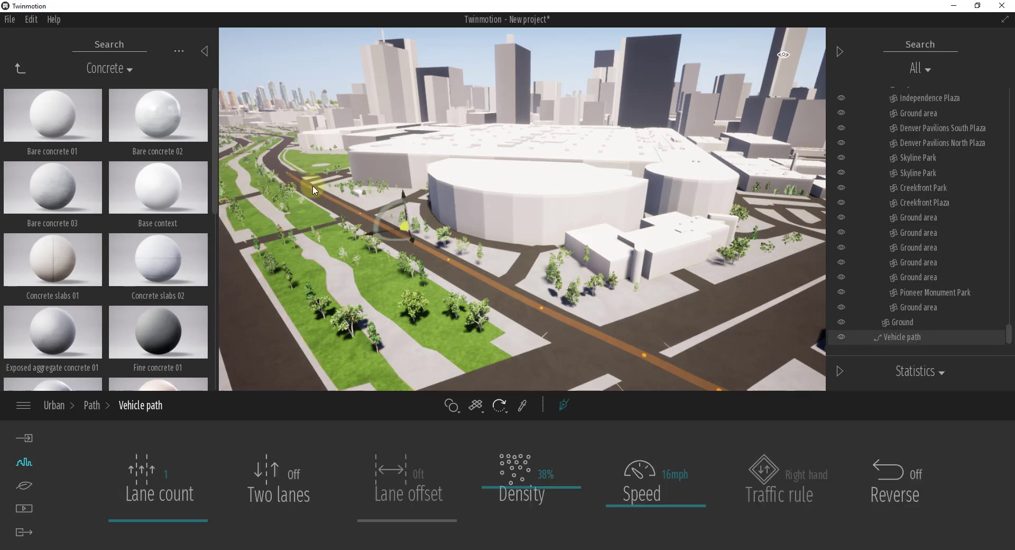
# Inspect the traffic on the vehicle path at the intersection and set its lane count to 3.
pyautogui.moveTo(581, 312)
pyautogui.mouseDown(button='right')
pyautogui.moveTo(587, 331)
pyautogui.moveTo(584, 313)
pyautogui.mouseUp(button='right')
pyautogui.scroll(4, 585, 313)
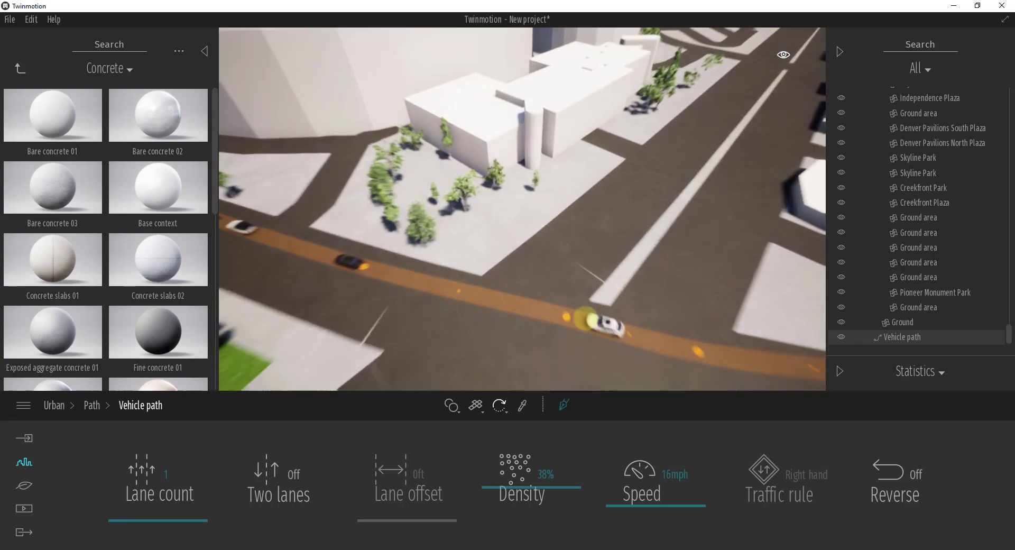
pyautogui.moveTo(586, 311)
pyautogui.mouseDown()
pyautogui.moveTo(585, 323)
pyautogui.moveTo(580, 315)
pyautogui.moveTo(629, 323)
pyautogui.moveTo(584, 318)
pyautogui.mouseUp()
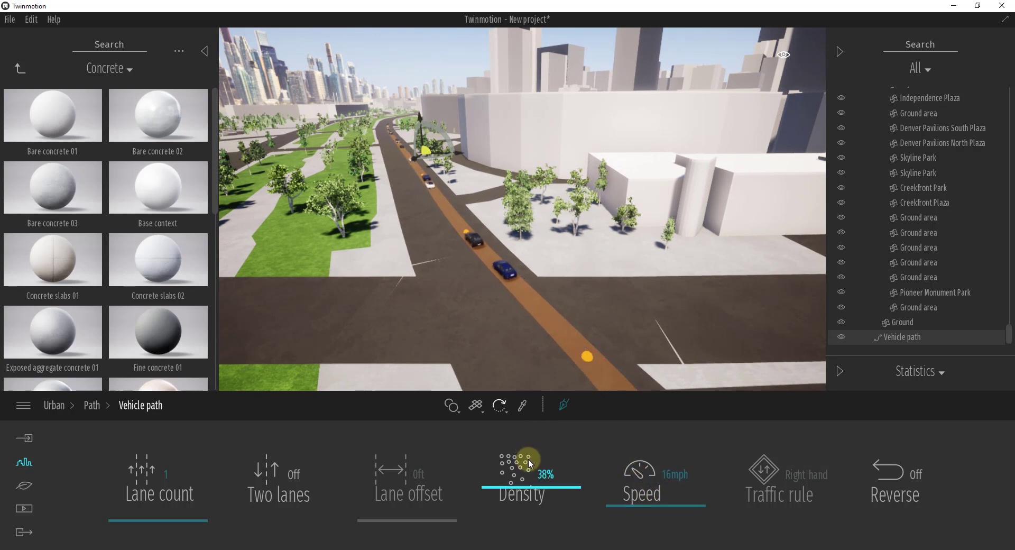
pyautogui.click(184, 518)
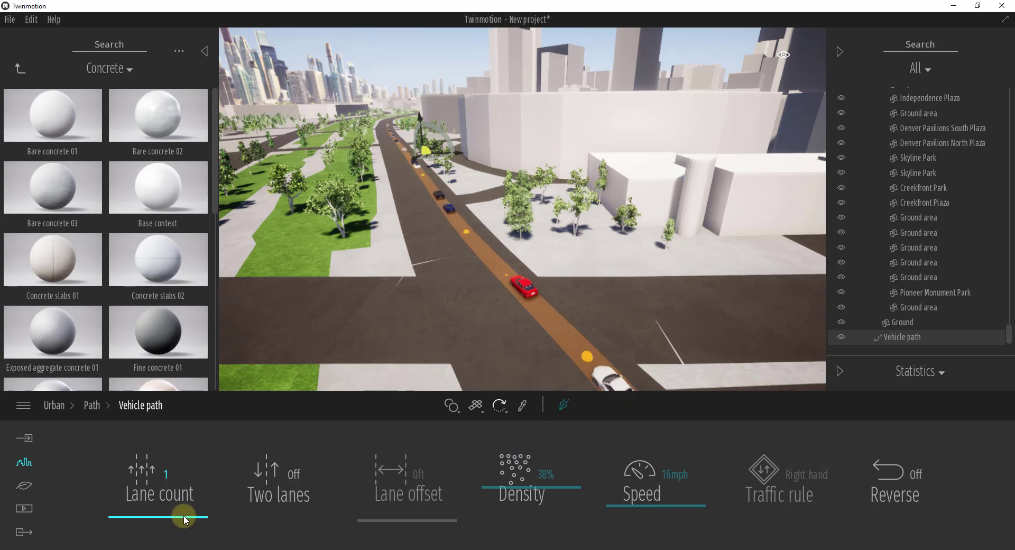
pyautogui.moveTo(183, 507); pyautogui.dragTo(182, 482)
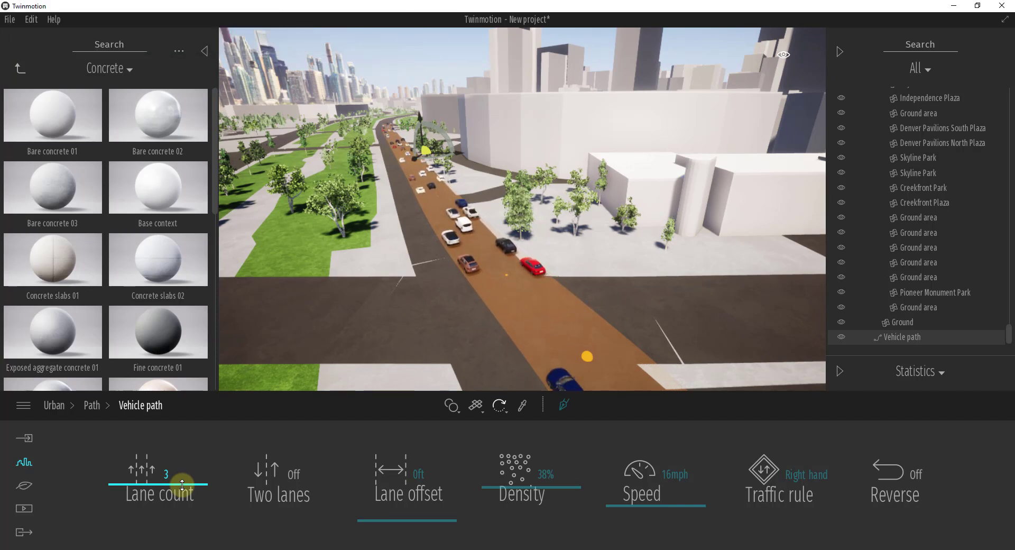
# Turn on the Two lanes option for the vehicle path and set its lane count to 2.
pyautogui.click(288, 487)
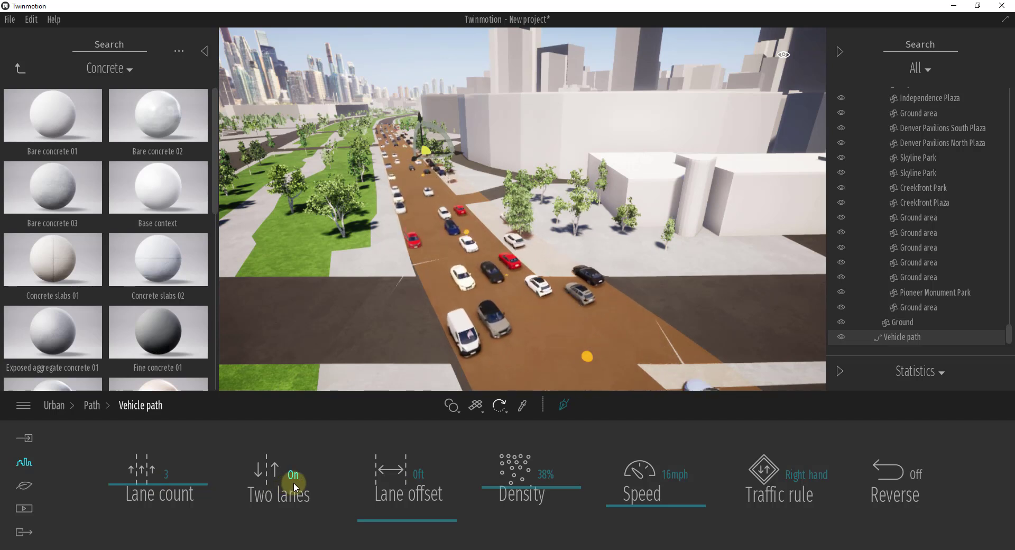
pyautogui.click(165, 483)
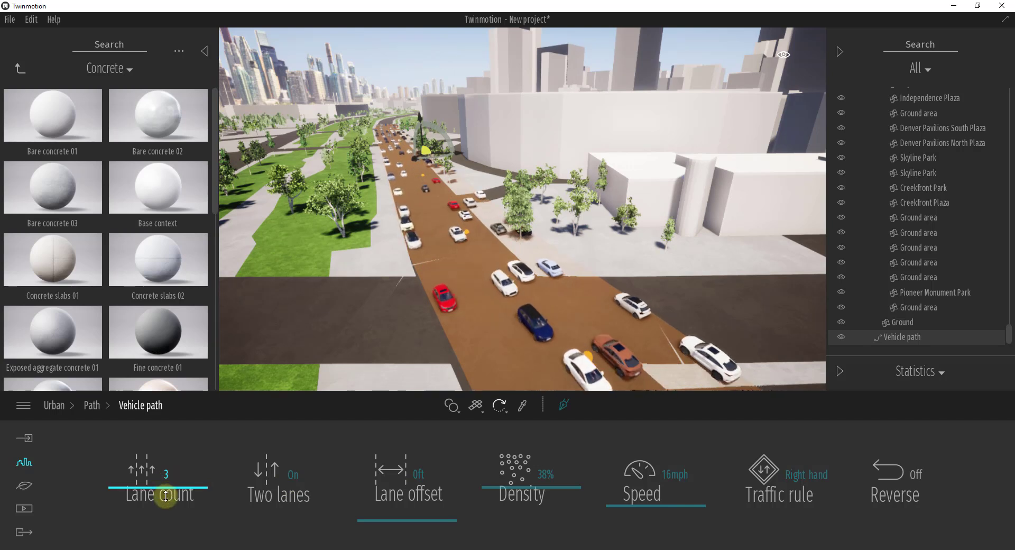
pyautogui.moveTo(165, 489); pyautogui.dragTo(165, 497)
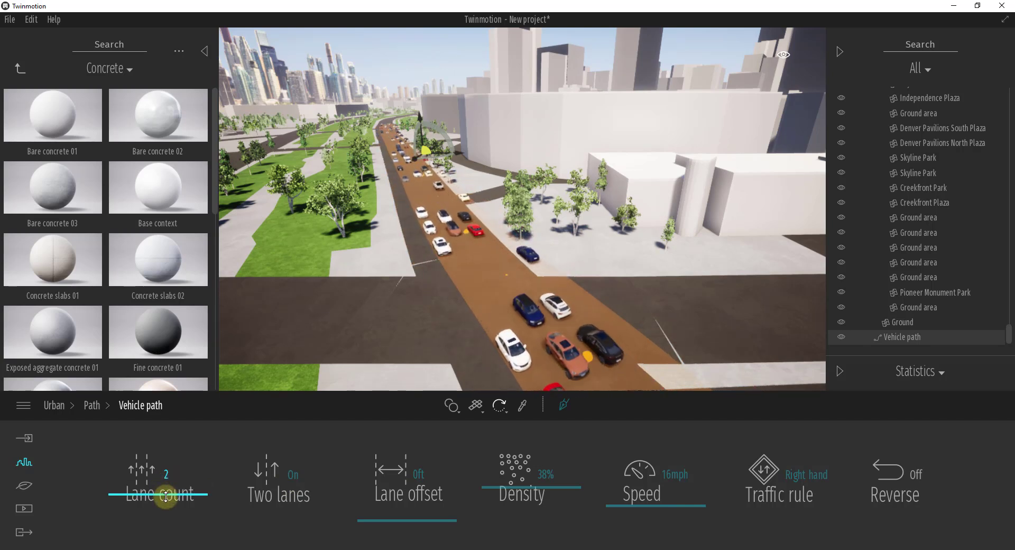
# Check the two-way traffic at street level and shift two of the path's points sideways toward the green strip to fit Speer Boulevard.
pyautogui.moveTo(469, 307); pyautogui.dragTo(473, 305, button='right')
pyautogui.press('w')
pyautogui.moveTo(474, 305); pyautogui.dragTo(446, 248)
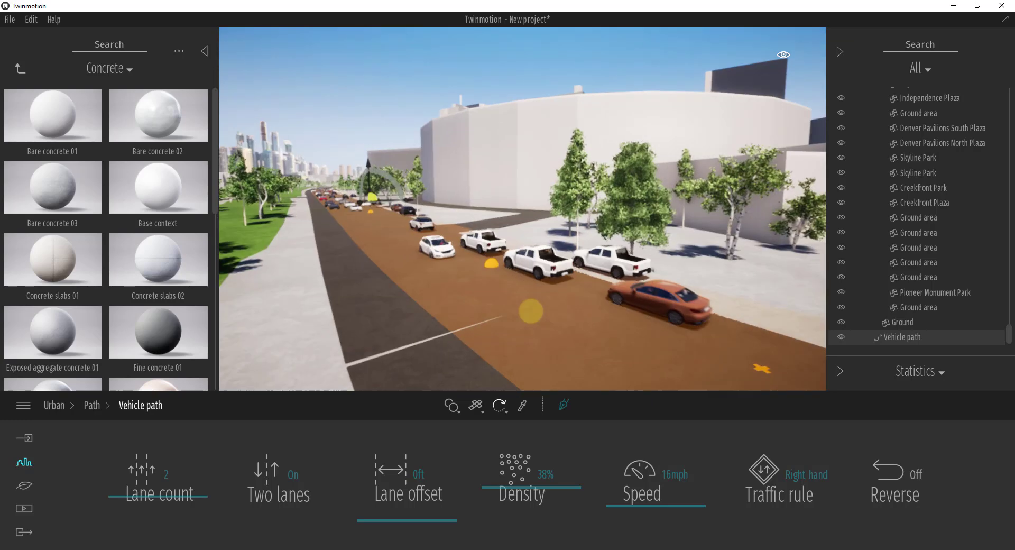
pyautogui.moveTo(446, 270); pyautogui.dragTo(446, 269, button='right')
pyautogui.scroll(-3, 446, 269)
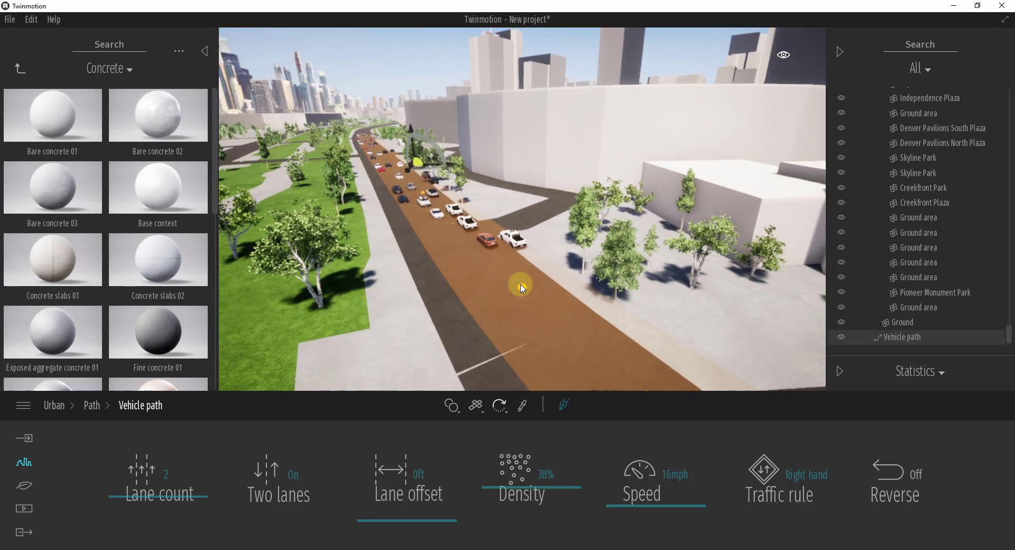
pyautogui.moveTo(518, 290); pyautogui.dragTo(493, 300)
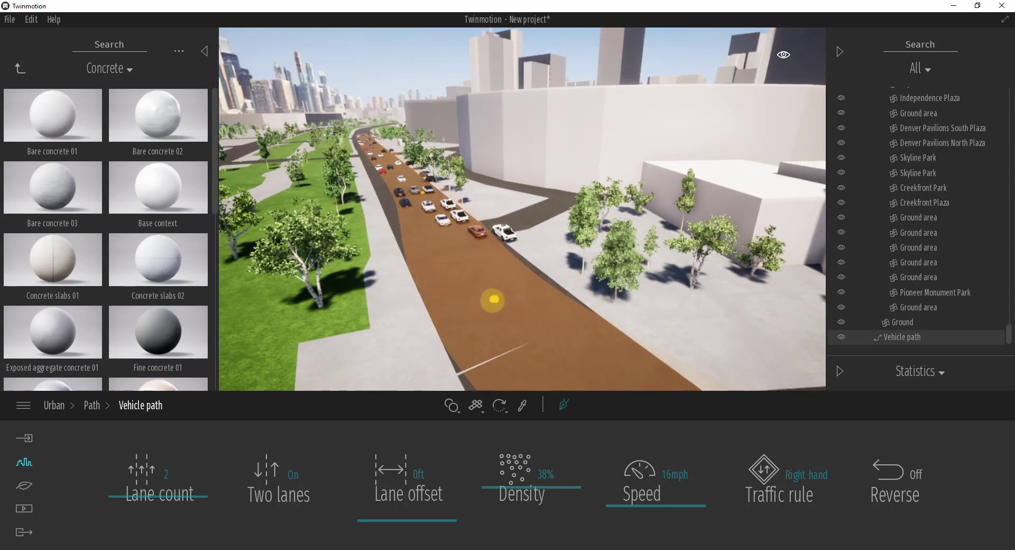
pyautogui.click(493, 299)
pyautogui.moveTo(423, 193); pyautogui.dragTo(410, 193)
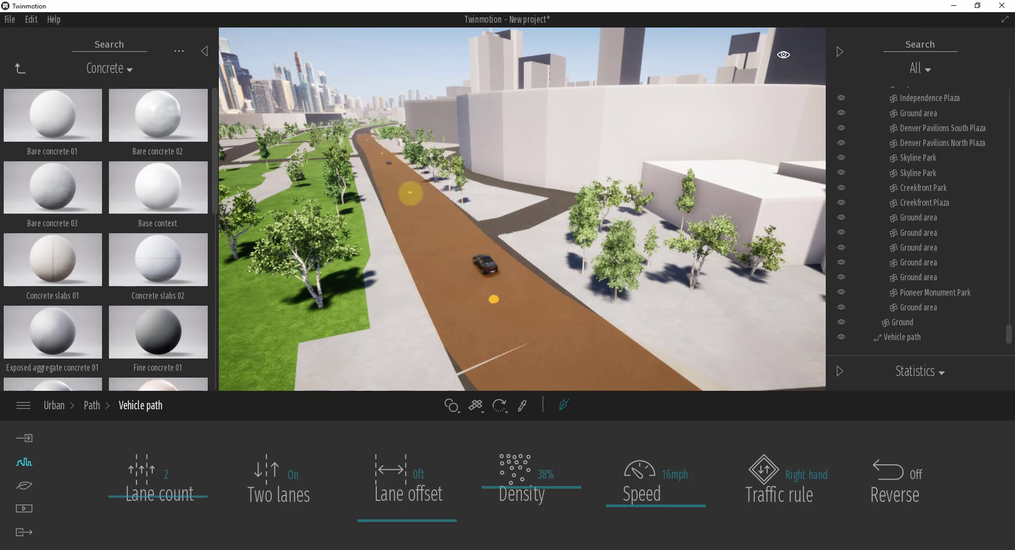
pyautogui.click(390, 161)
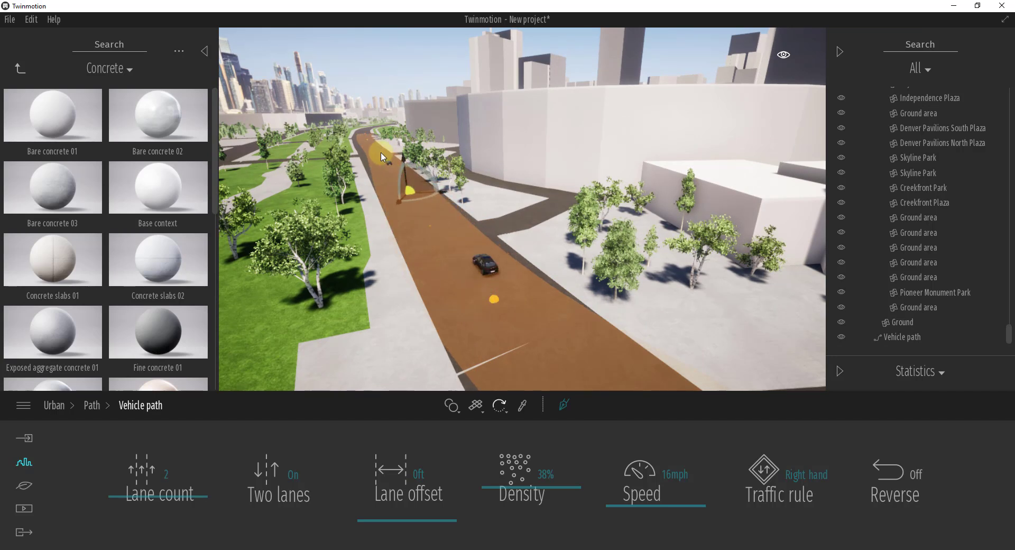
pyautogui.click(379, 157)
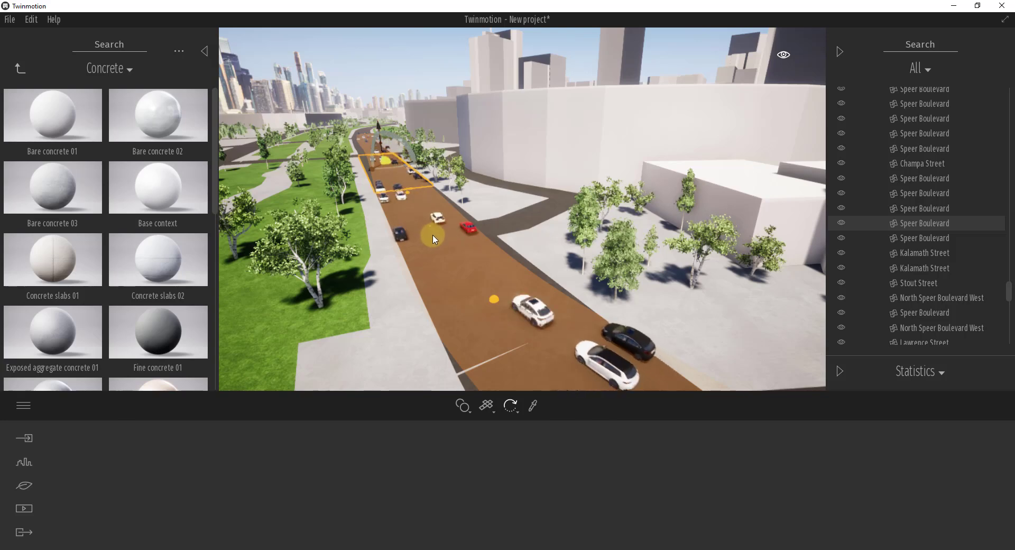
# Reselect the vehicle path and try to adjust its remaining points along Speer Boulevard and beyond the intersection.
pyautogui.click(431, 236)
pyautogui.click(485, 295)
pyautogui.moveTo(453, 215); pyautogui.dragTo(472, 226, button='right')
pyautogui.press('w')
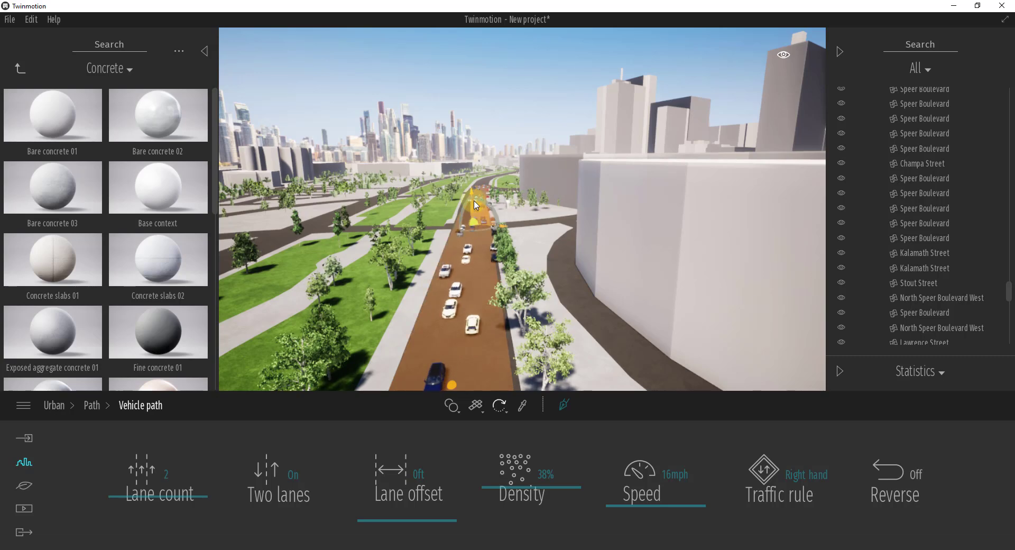
pyautogui.moveTo(491, 240); pyautogui.dragTo(386, 246, button='right')
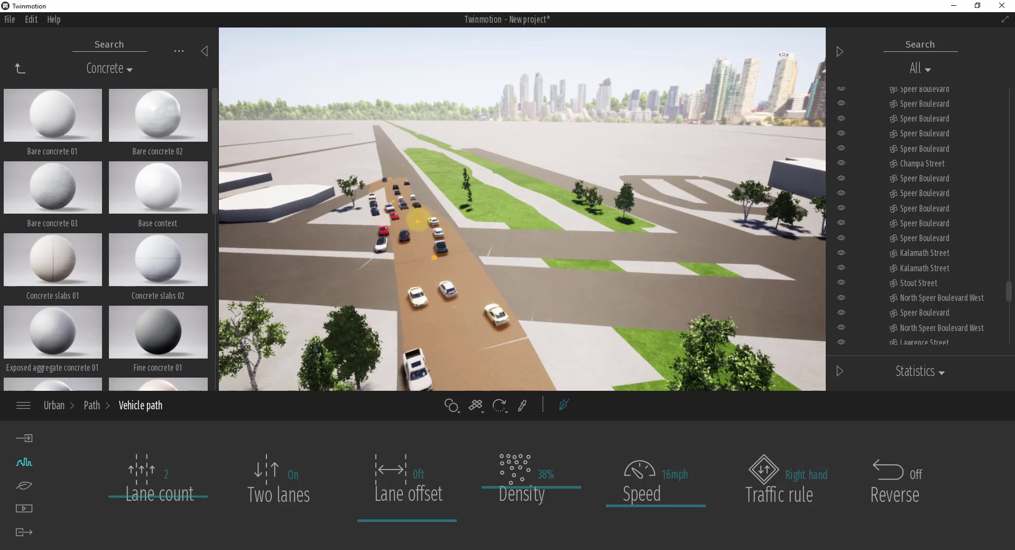
pyautogui.click(396, 200)
pyautogui.click(393, 201)
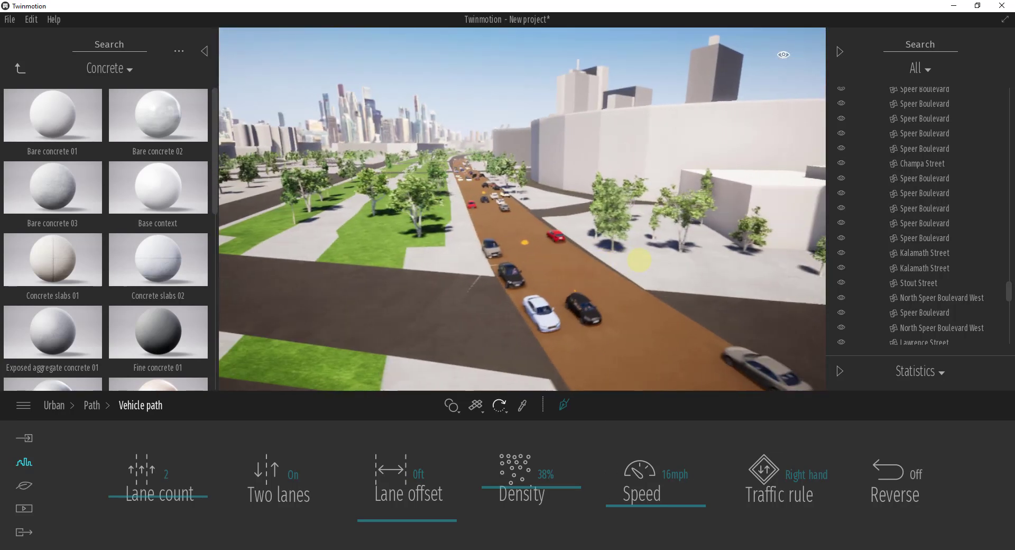
# Turn off the Two lanes option for the vehicle path and set its lane count to 3.
pyautogui.moveTo(638, 260); pyautogui.dragTo(641, 263, button='right')
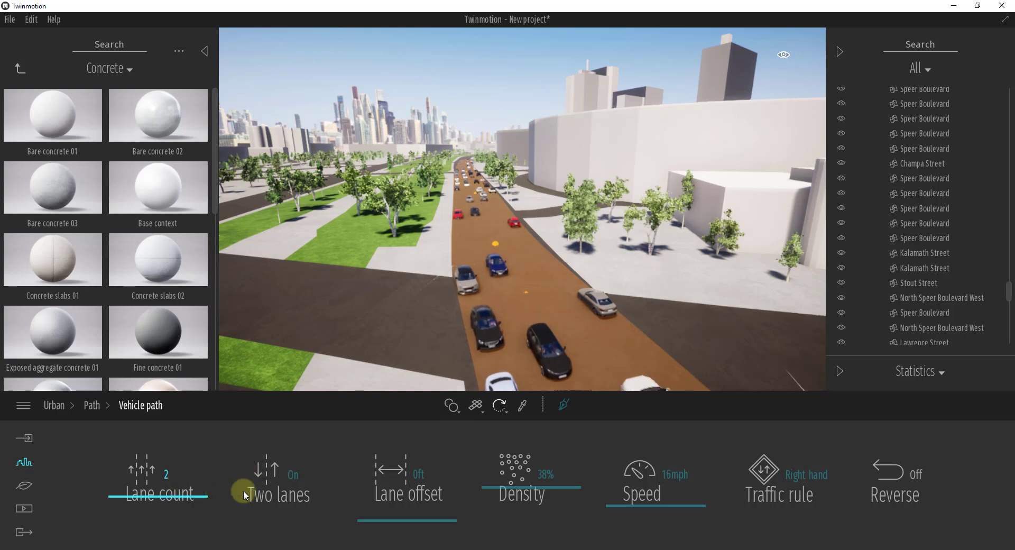
pyautogui.click(277, 491)
pyautogui.moveTo(184, 506); pyautogui.dragTo(182, 485)
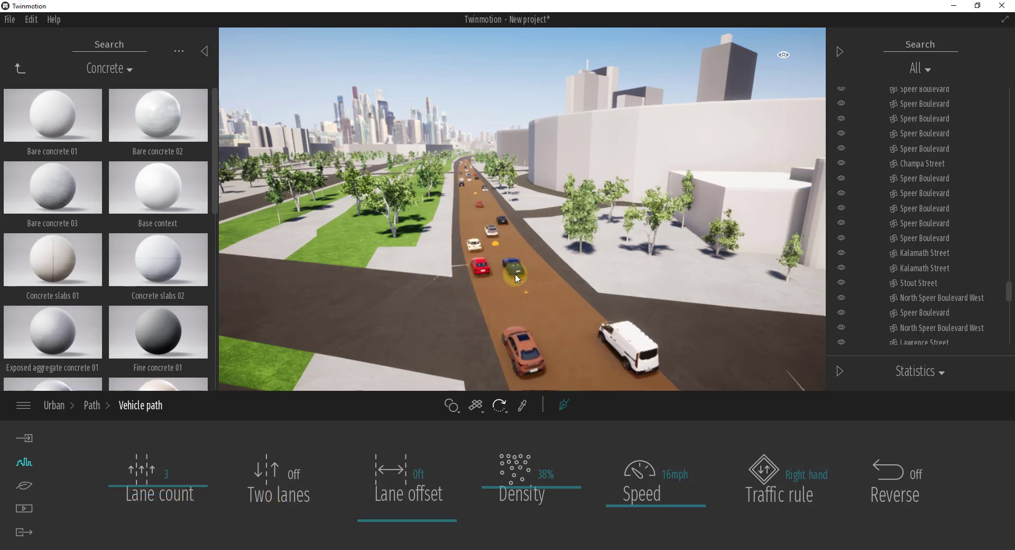
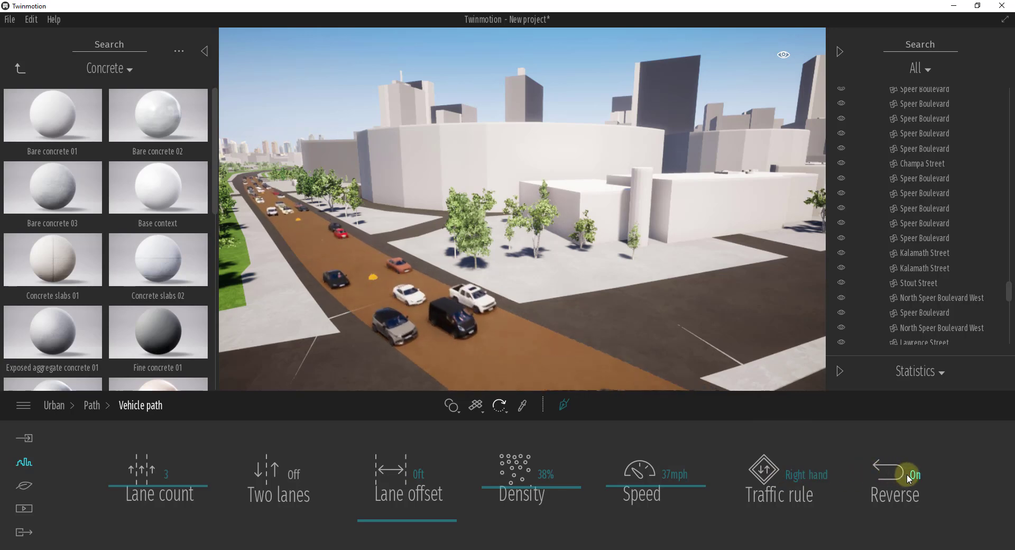
# Turn off the Reverse option for the vehicle path and start drawing a new character path.
pyautogui.moveTo(681, 347); pyautogui.dragTo(698, 352, button='right')
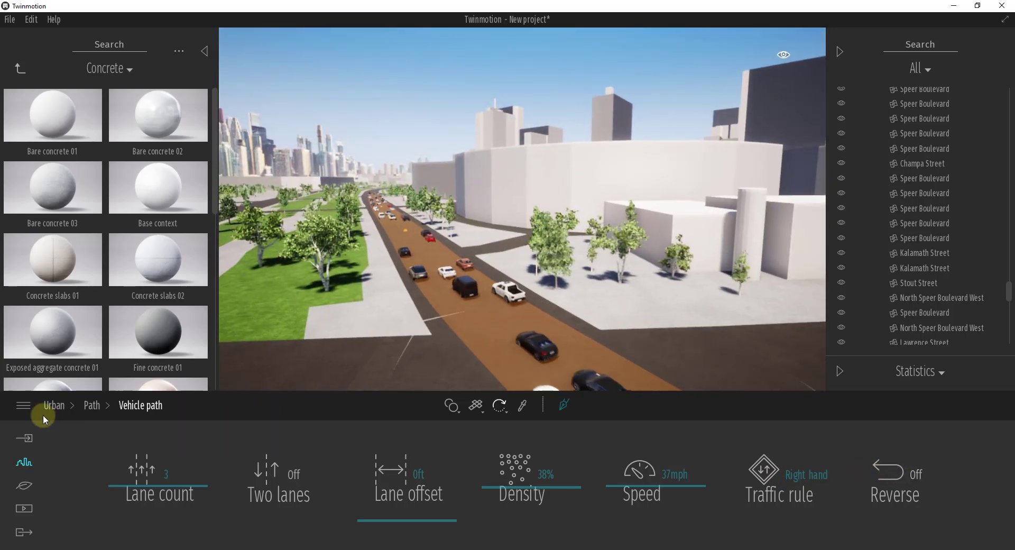
pyautogui.click(92, 408)
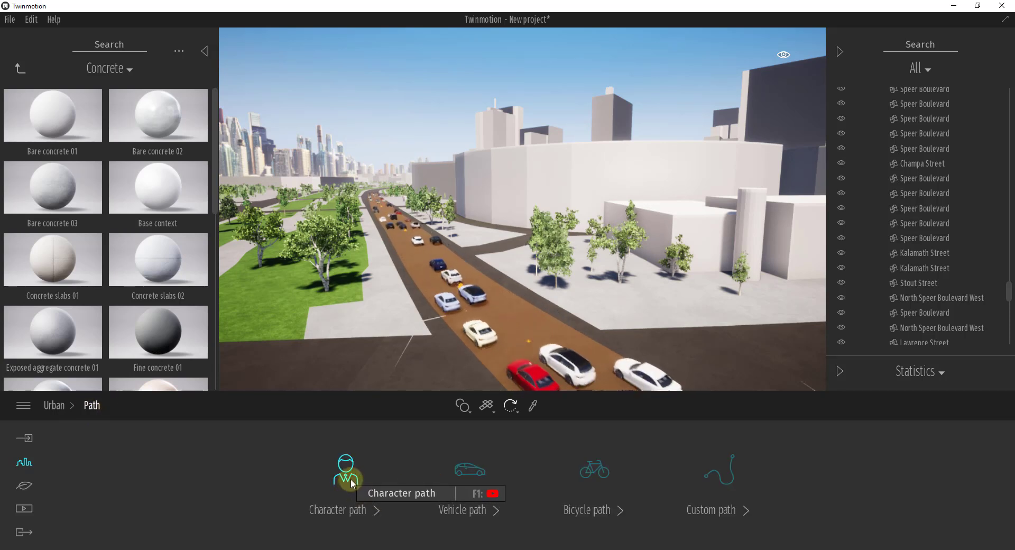
pyautogui.moveTo(522, 375); pyautogui.dragTo(529, 372, button='right')
pyautogui.moveTo(529, 373); pyautogui.dragTo(391, 372)
pyautogui.click(383, 470)
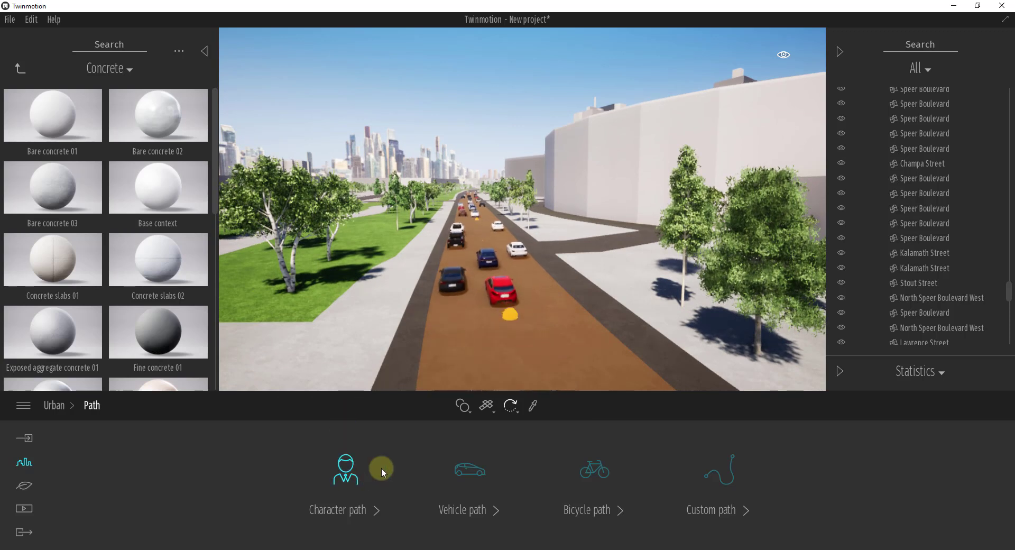
pyautogui.click(380, 461)
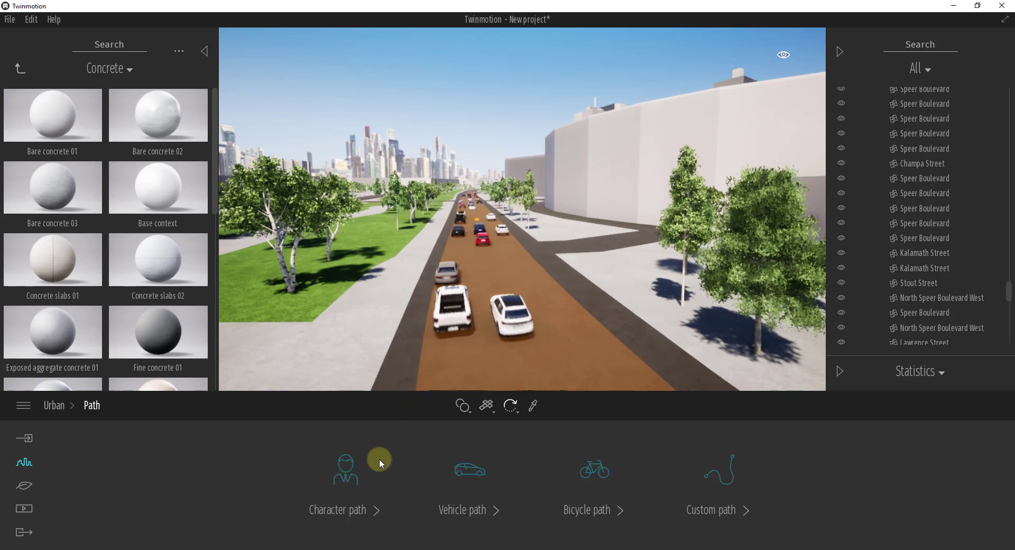
pyautogui.click(352, 470)
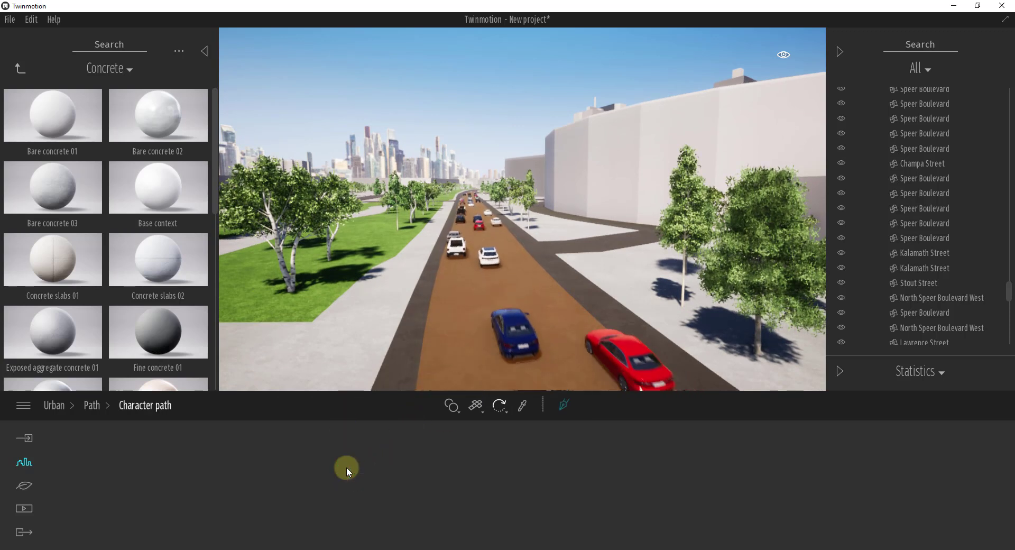
pyautogui.click(564, 407)
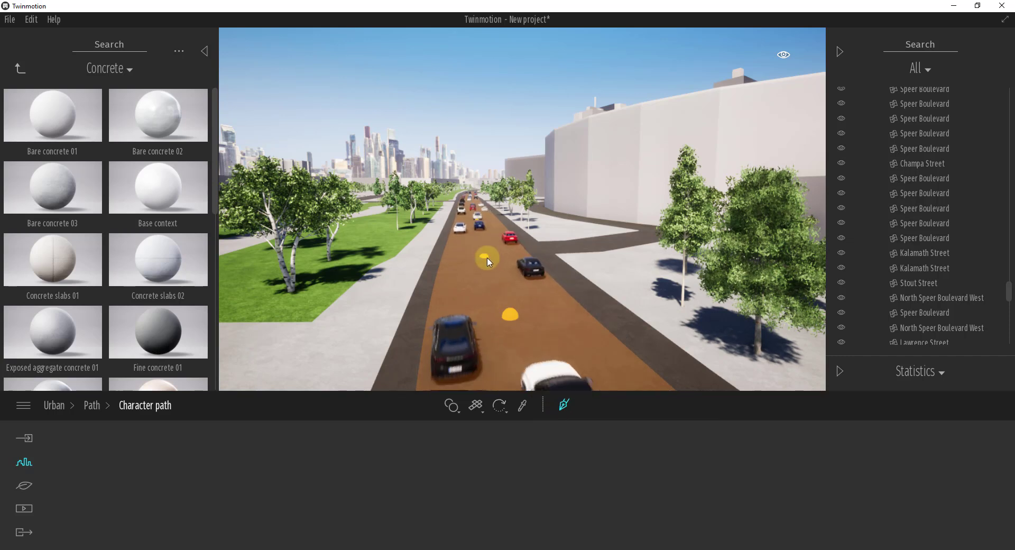
# Draw the character path down the sidewalk beside Speer Boulevard and around the corner along the edge of the green strip.
pyautogui.click(453, 208)
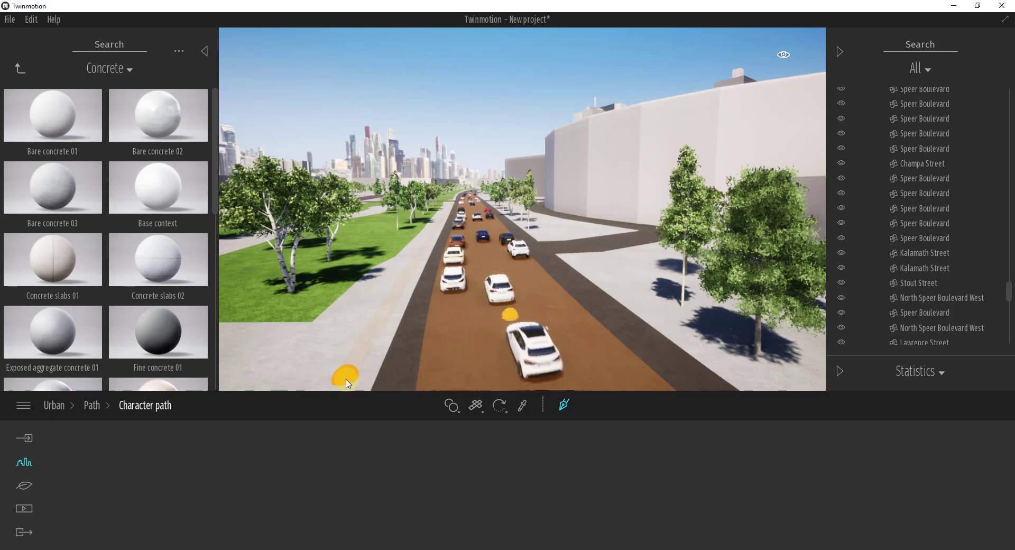
pyautogui.moveTo(332, 384); pyautogui.dragTo(328, 377, button='right')
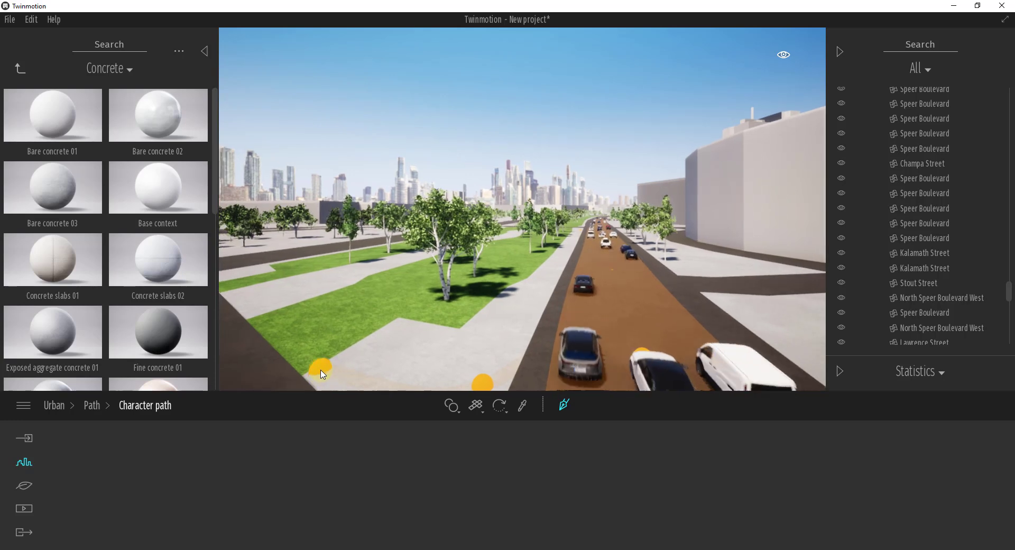
pyautogui.click(319, 369)
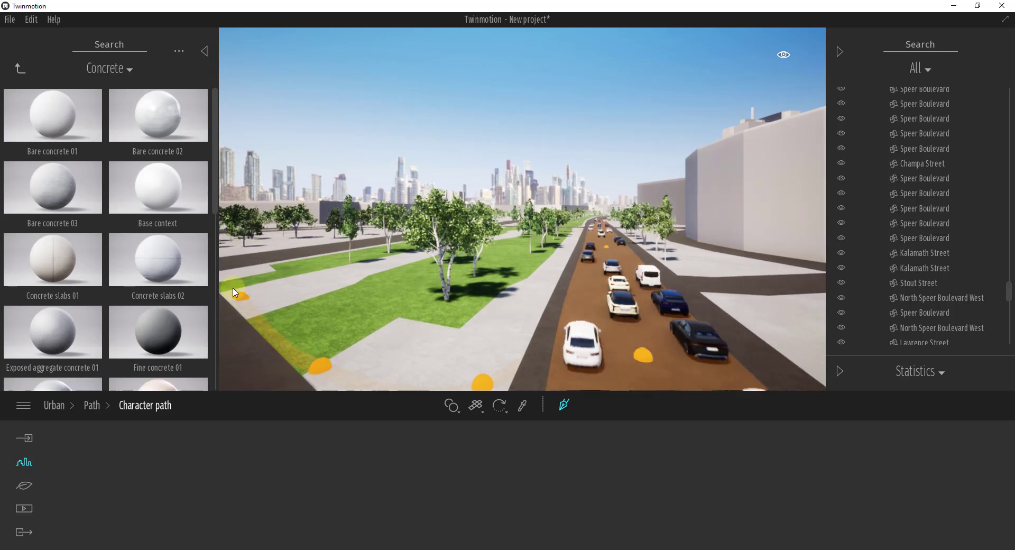
pyautogui.moveTo(231, 290); pyautogui.dragTo(267, 279, button='right')
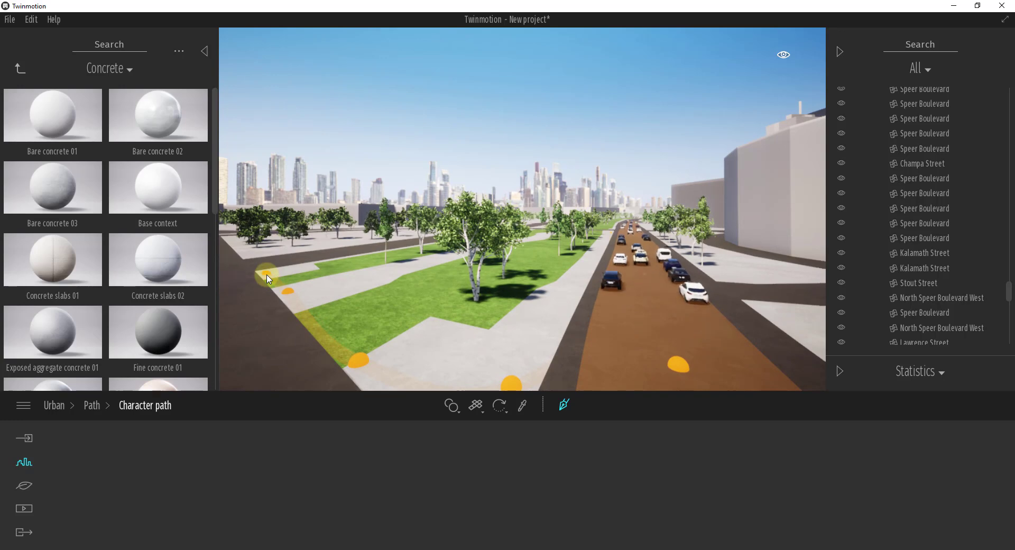
pyautogui.doubleClick(267, 279)
pyautogui.moveTo(591, 332); pyautogui.dragTo(591, 344, button='right')
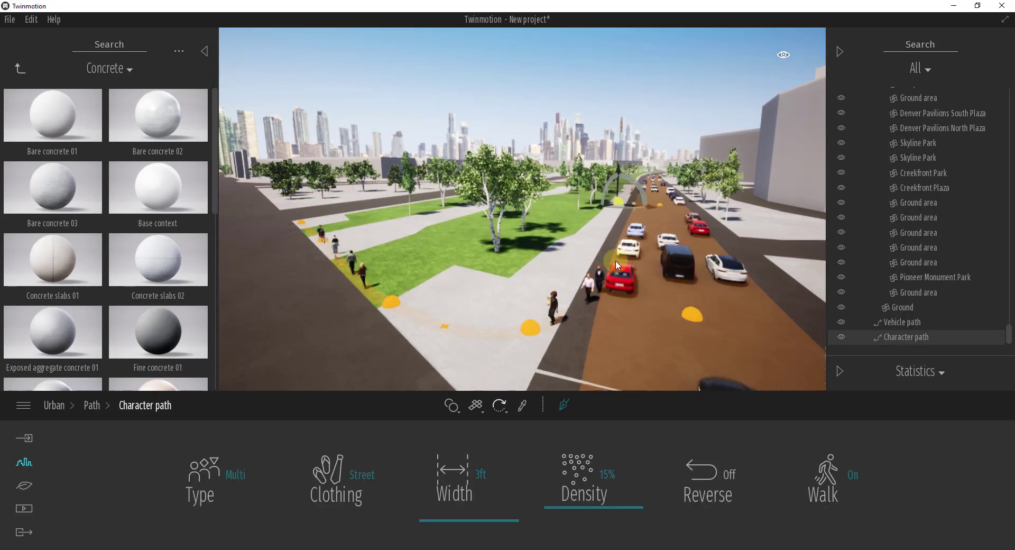
# Reposition the character path's corner point and add points so the route follows the paved sidewalk.
pyautogui.click(530, 328)
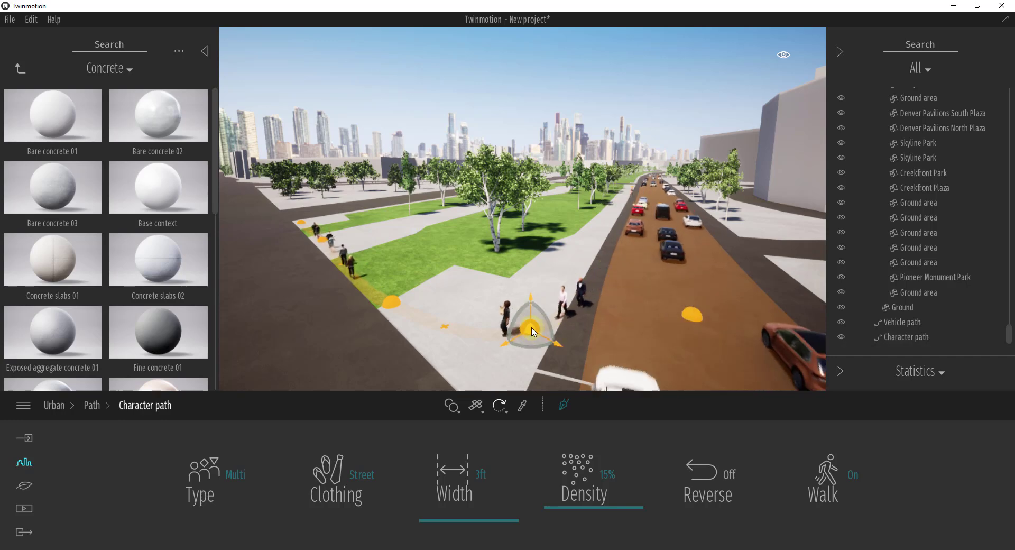
pyautogui.moveTo(531, 334)
pyautogui.keyDown('shift'); pyautogui.mouseDown(button='middle')
pyautogui.moveTo(555, 319)
pyautogui.moveTo(544, 314)
pyautogui.moveTo(560, 301)
pyautogui.mouseUp(button='middle'); pyautogui.keyUp('shift')
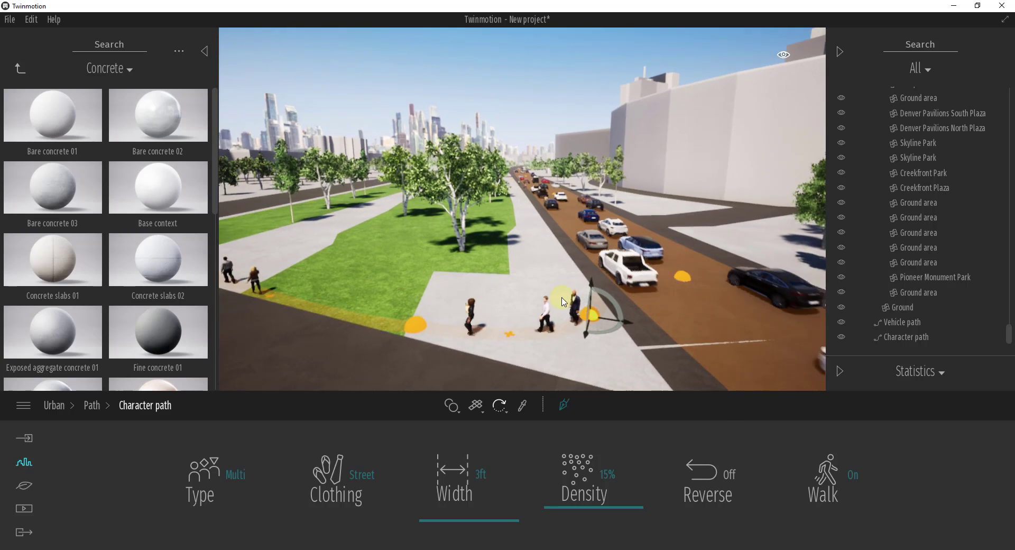
pyautogui.moveTo(512, 333); pyautogui.dragTo(535, 337)
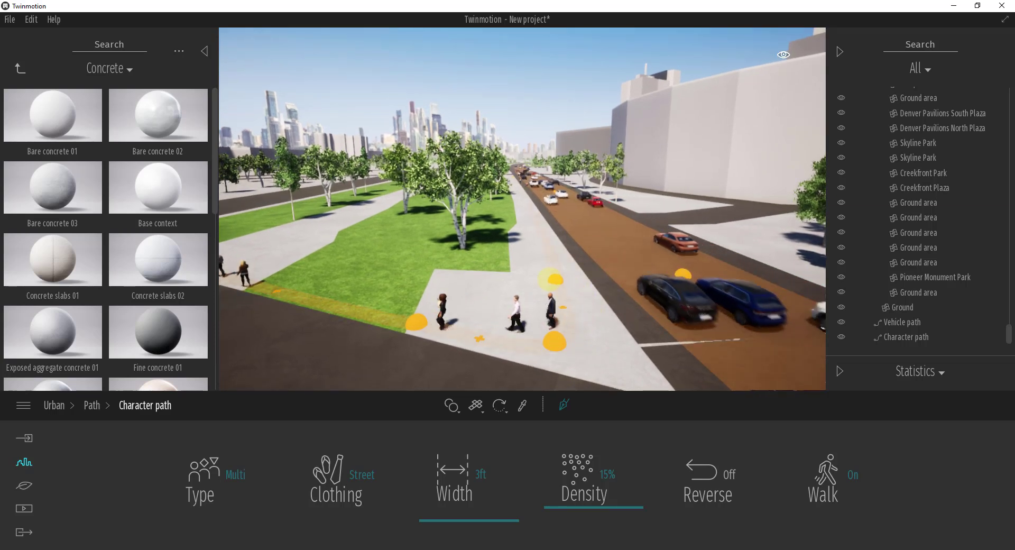
pyautogui.moveTo(550, 279); pyautogui.dragTo(549, 275)
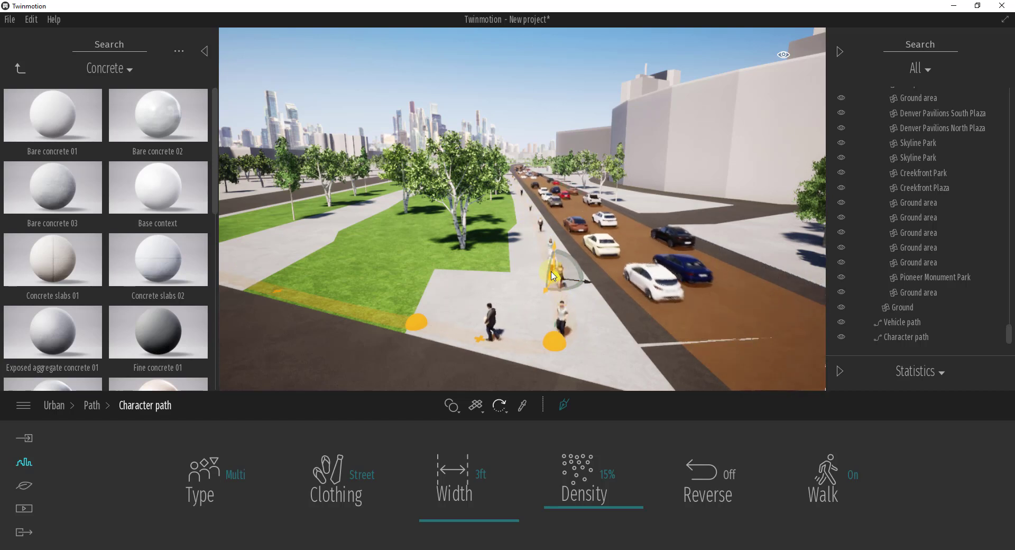
pyautogui.moveTo(554, 276); pyautogui.dragTo(522, 248)
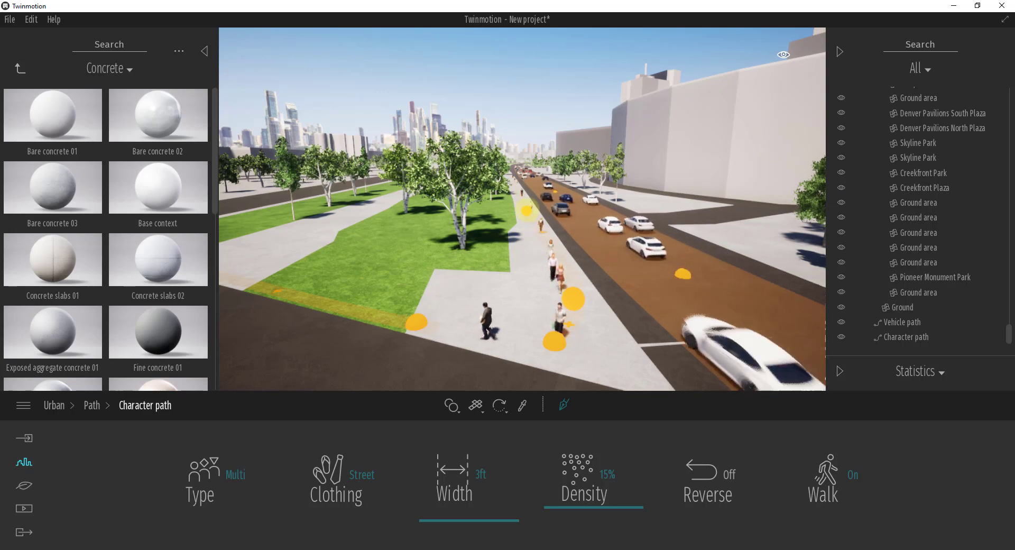
# Shift the character path's far point onto the Speer Boulevard sidewalk and check the pedestrians at street level.
pyautogui.press('d')
pyautogui.moveTo(617, 290); pyautogui.dragTo(617, 286, button='right')
pyautogui.press('w')
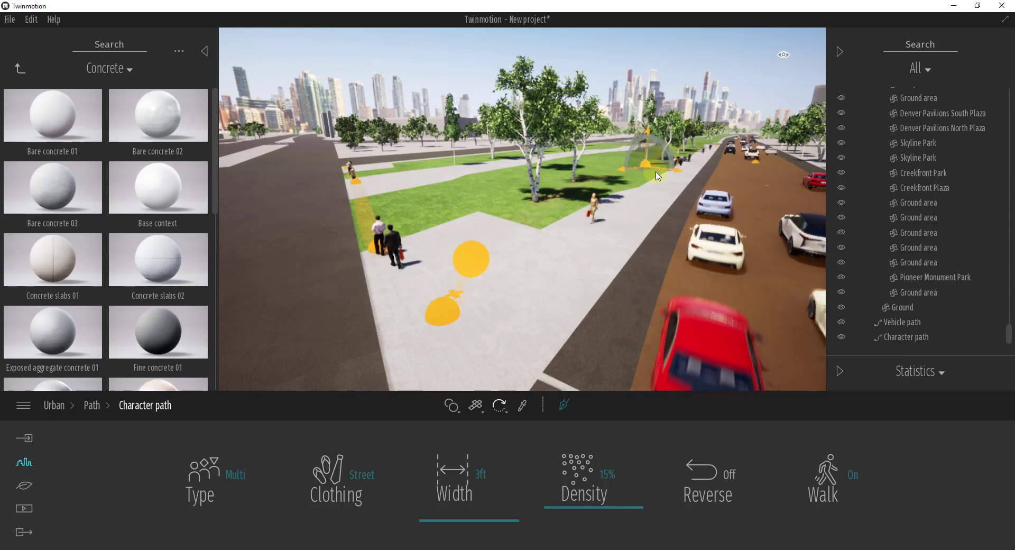
pyautogui.moveTo(670, 182); pyautogui.dragTo(542, 285, button='right')
pyautogui.press('w')
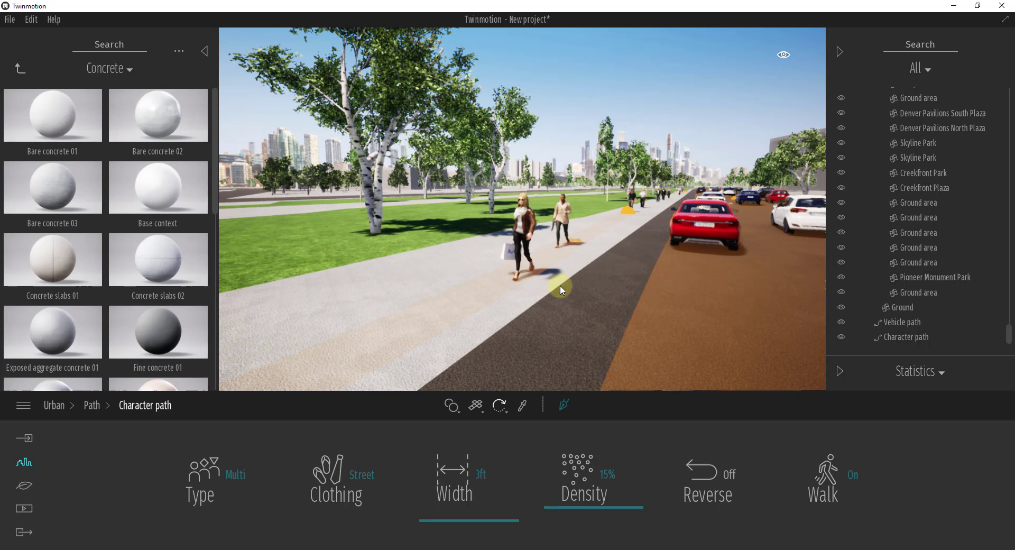
# Check the character types and try the Office, Travel, Beach and Traditional middle east clothing on the character path.
pyautogui.click(217, 475)
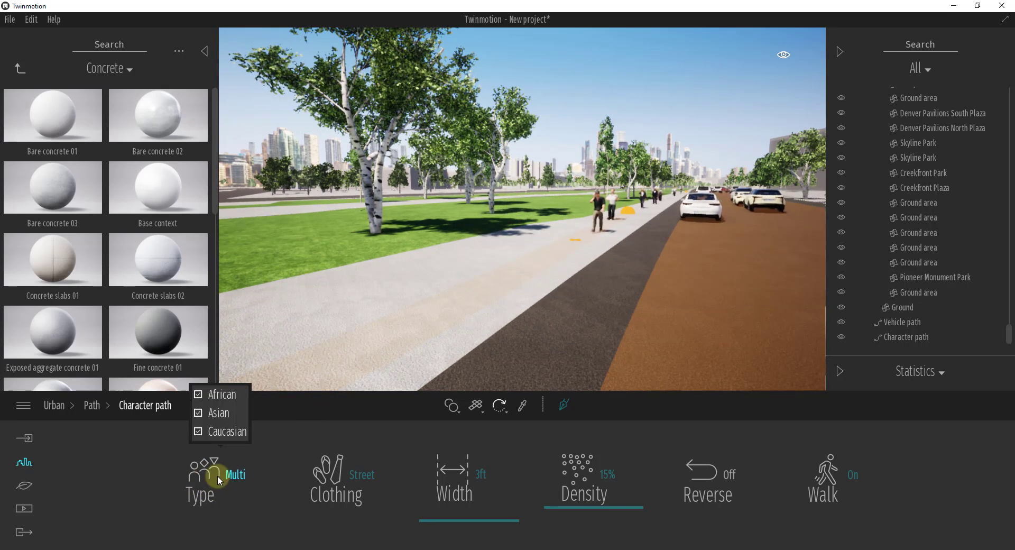
pyautogui.click(342, 474)
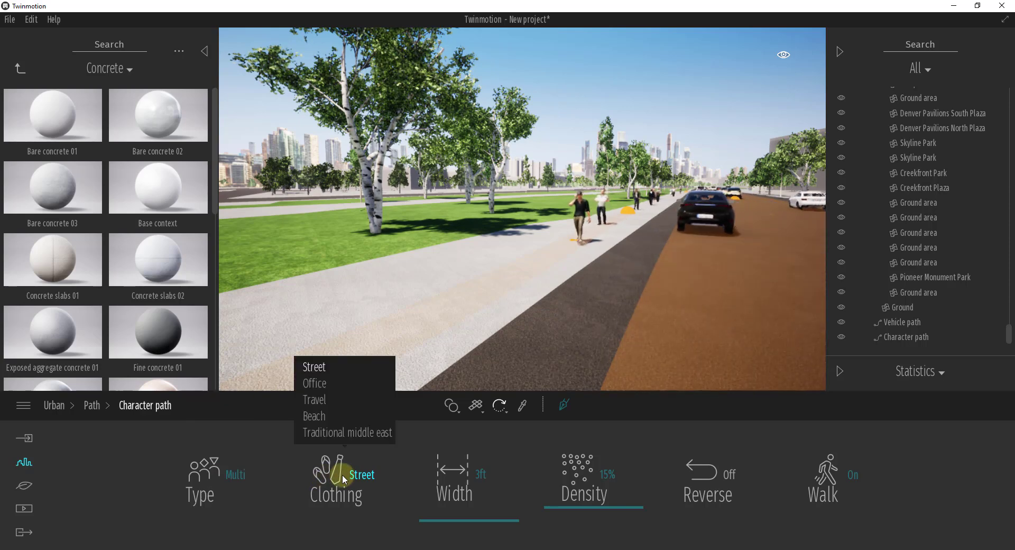
pyautogui.click(316, 401)
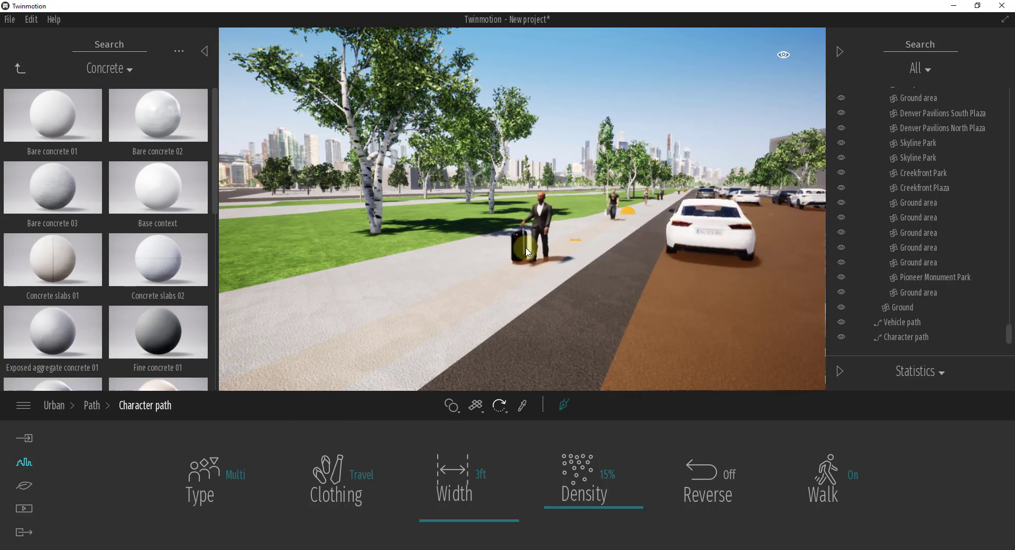
pyautogui.click(334, 491)
pyautogui.click(316, 417)
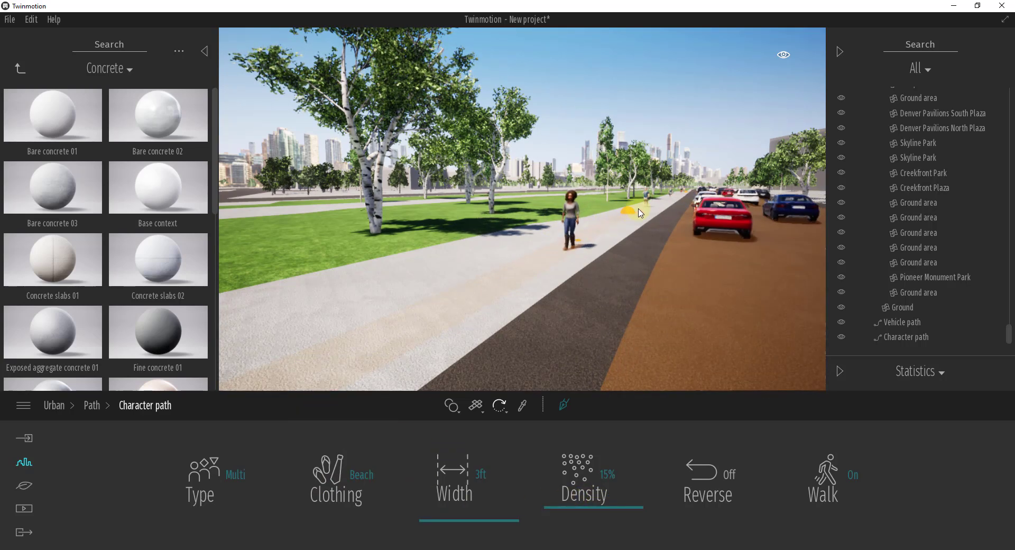
pyautogui.click(324, 505)
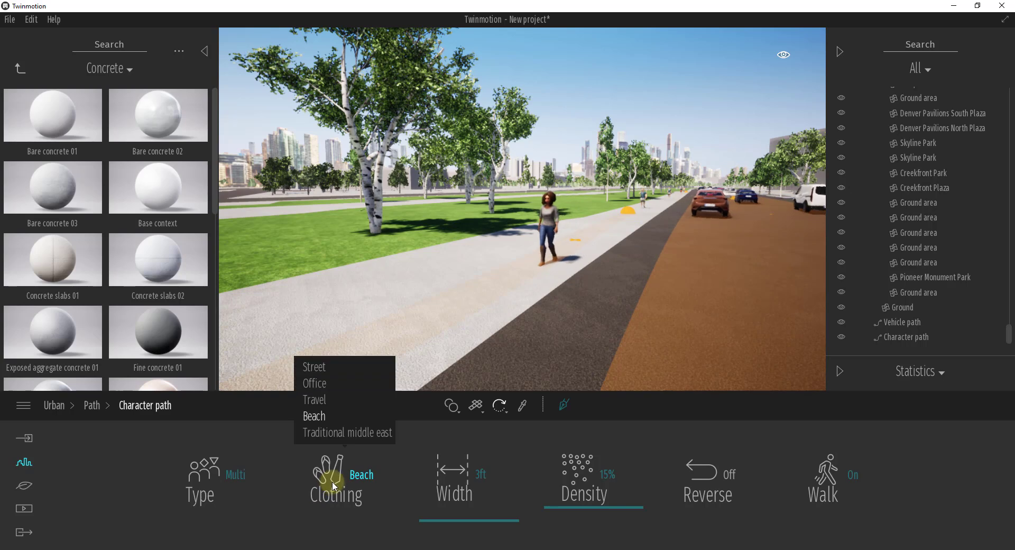
pyautogui.click(336, 433)
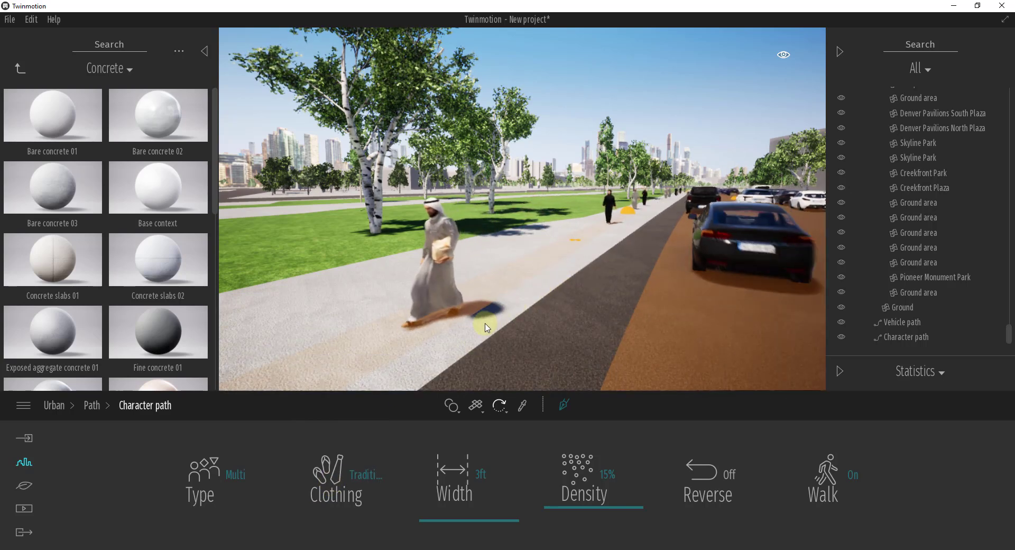
# Configure the character path with Office clothing, a 10 ft width and 27% density.
pyautogui.click(337, 477)
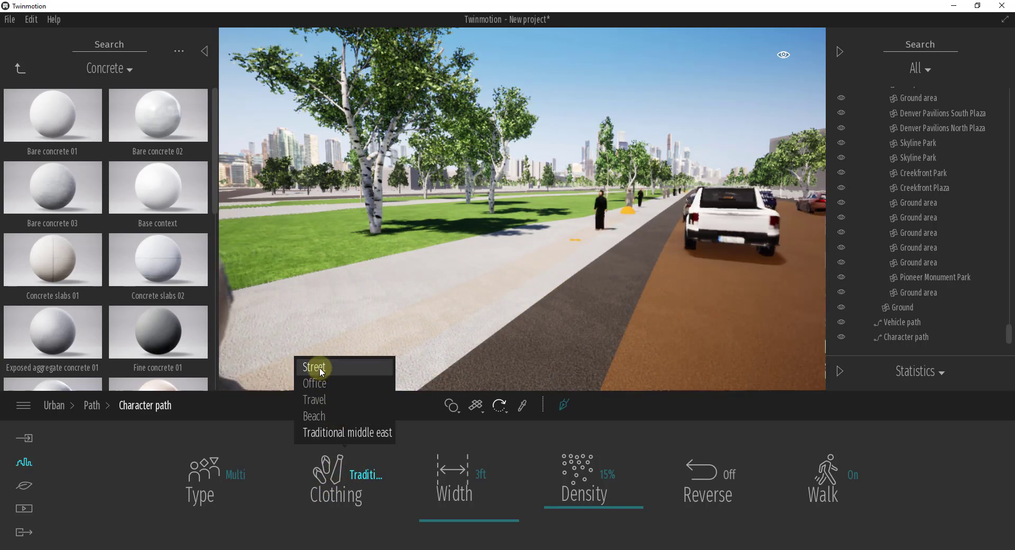
pyautogui.click(321, 384)
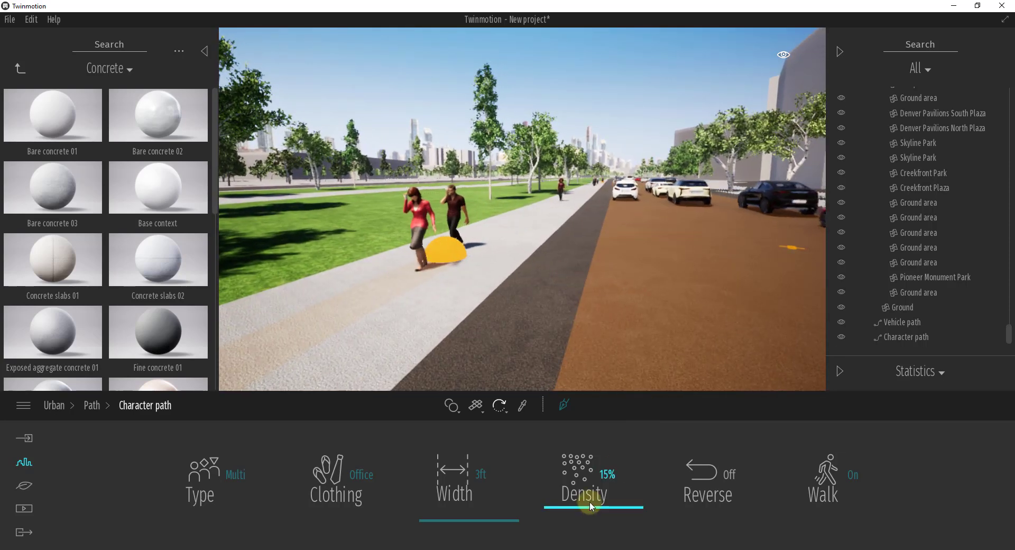
pyautogui.click(493, 518)
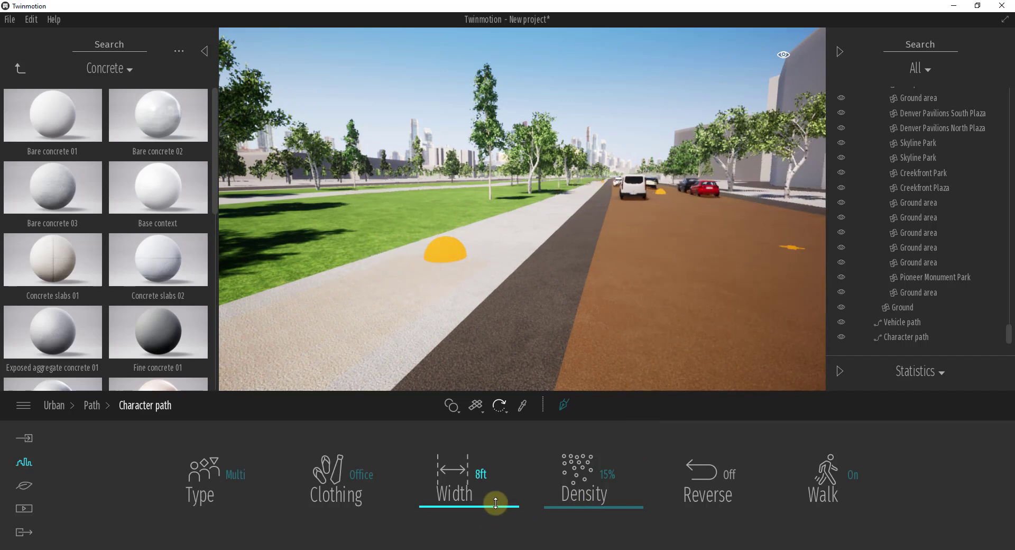
pyautogui.moveTo(496, 476); pyautogui.dragTo(496, 454)
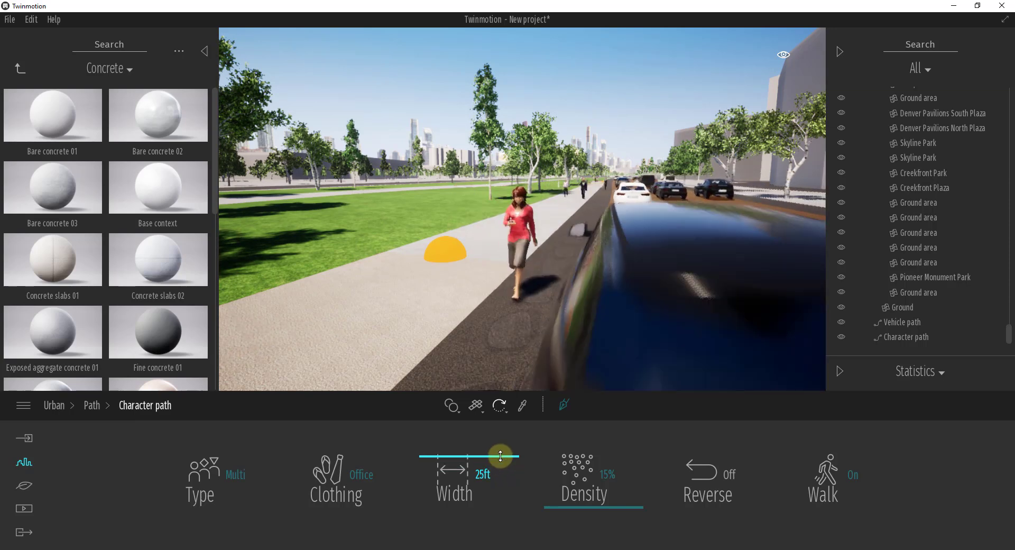
pyautogui.click(487, 501)
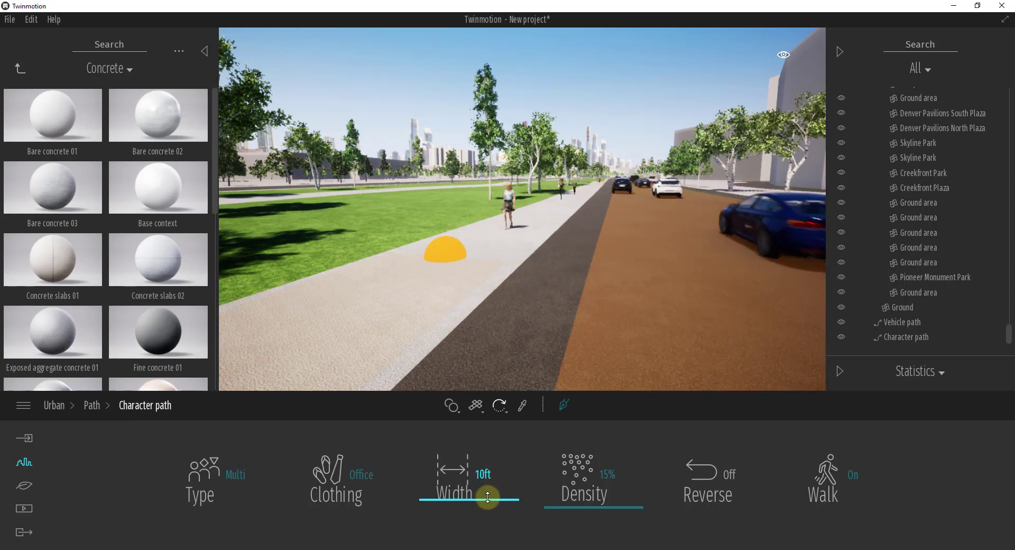
pyautogui.moveTo(551, 497); pyautogui.dragTo(553, 497)
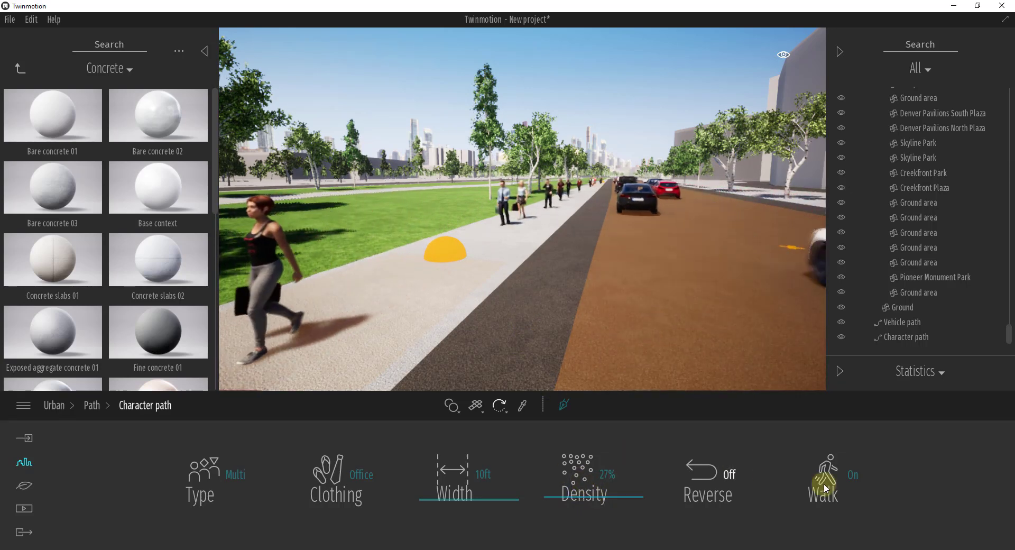
# Switch the character path's Walk option off and back on, and view the sidewalk and traffic from above.
pyautogui.click(855, 484)
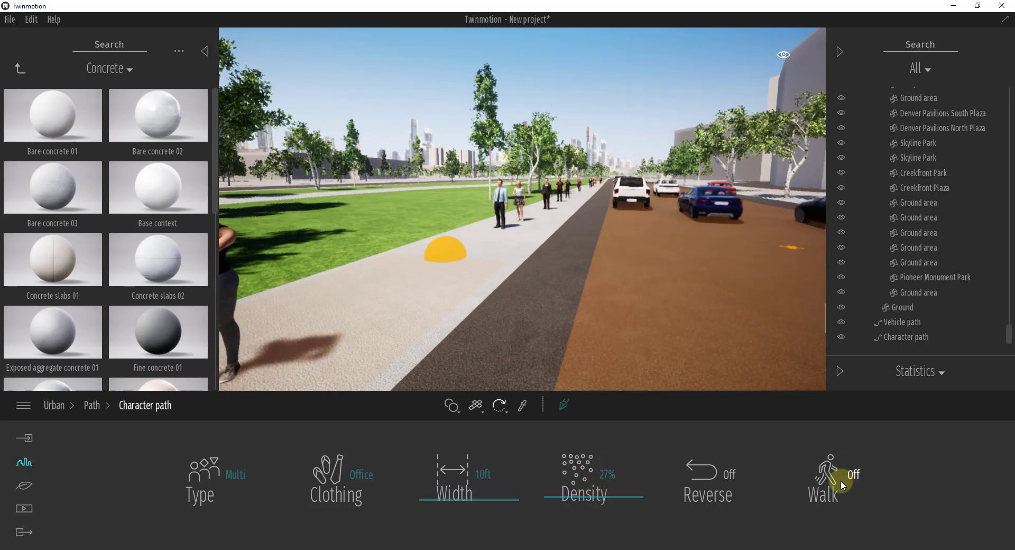
pyautogui.click(840, 484)
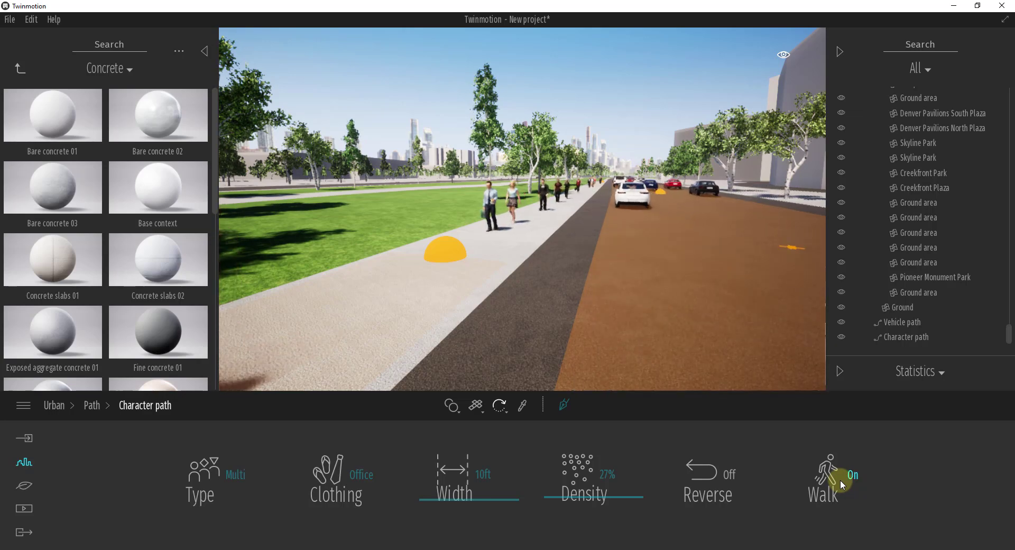
pyautogui.moveTo(491, 282)
pyautogui.mouseDown(button='right')
pyautogui.moveTo(479, 280)
pyautogui.moveTo(476, 292)
pyautogui.moveTo(476, 283)
pyautogui.mouseUp(button='right')
pyautogui.press('e')
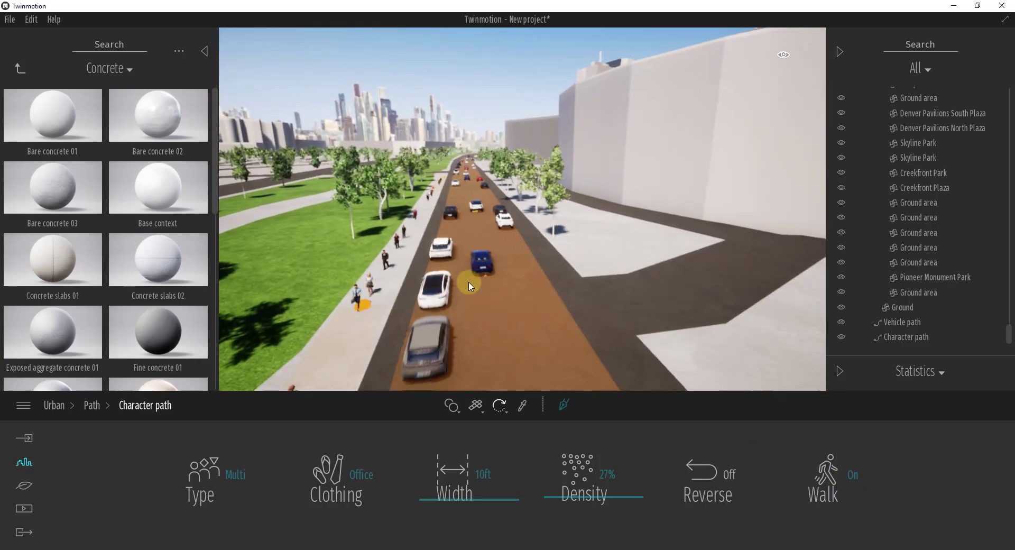
# Draw a closed custom path loop around the open lawn beside the Speer Boulevard sidewalk.
pyautogui.click(27, 469)
pyautogui.click(471, 478)
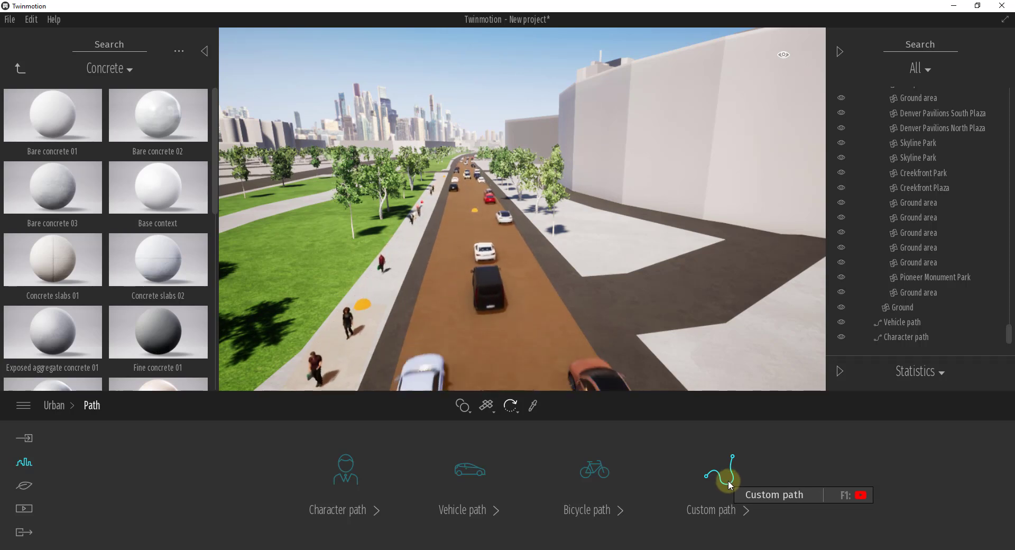
pyautogui.moveTo(579, 266)
pyautogui.mouseDown(button='right')
pyautogui.moveTo(576, 258)
pyautogui.moveTo(586, 274)
pyautogui.mouseUp(button='right')
pyautogui.moveTo(587, 274); pyautogui.dragTo(584, 270)
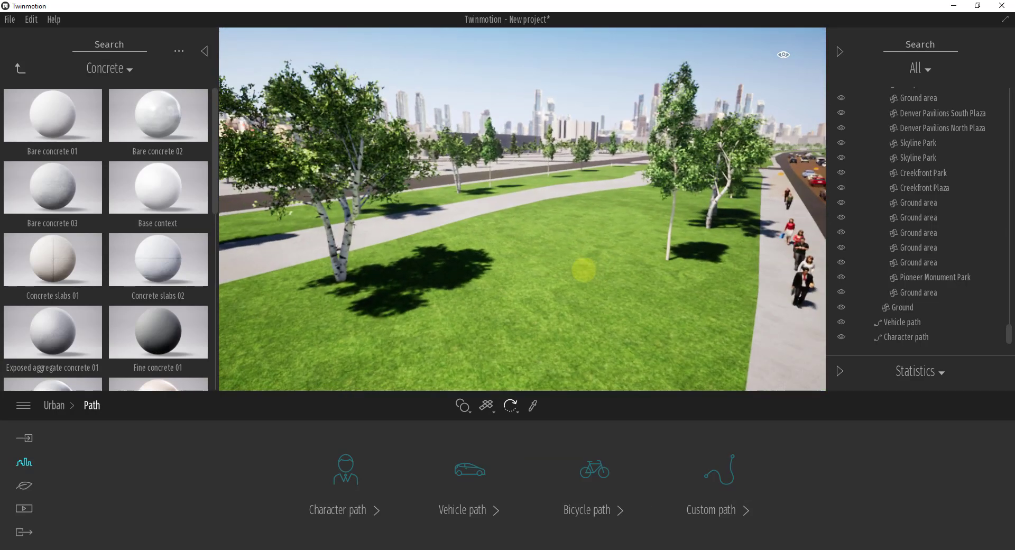
pyautogui.click(723, 477)
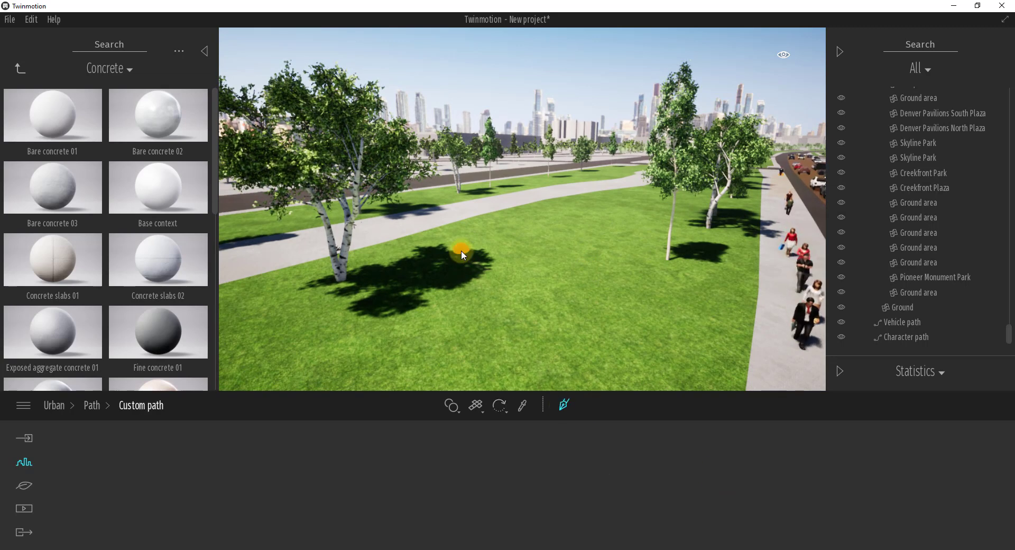
pyautogui.click(400, 299)
pyautogui.click(527, 353)
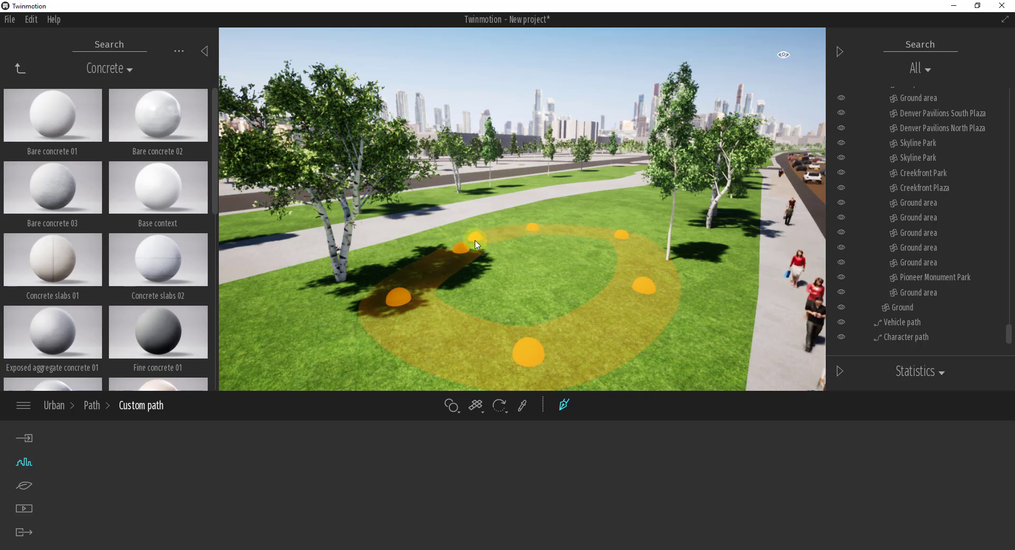
pyautogui.click(477, 245)
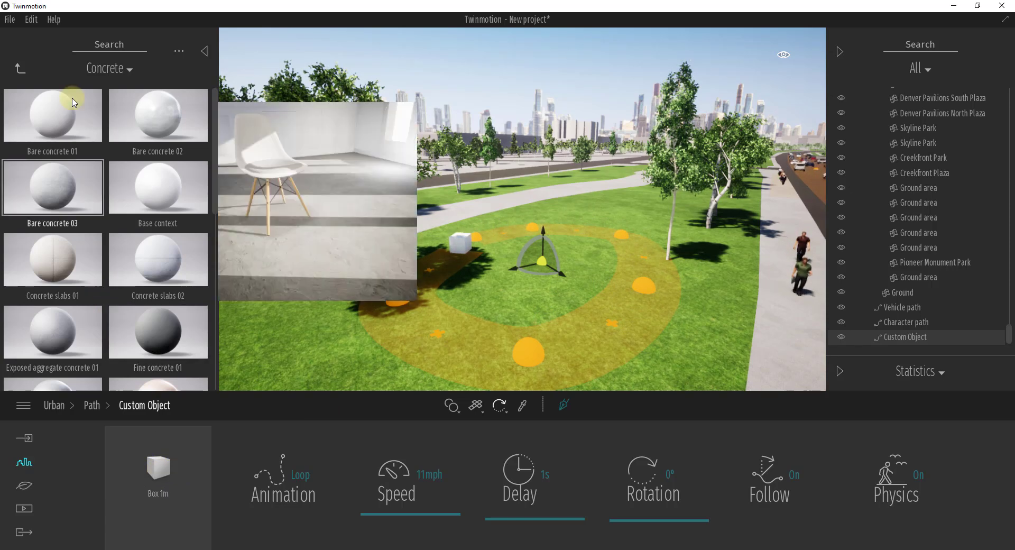
# Replace the custom path's box with the Gideon dog from the Animals library.
pyautogui.click(106, 69)
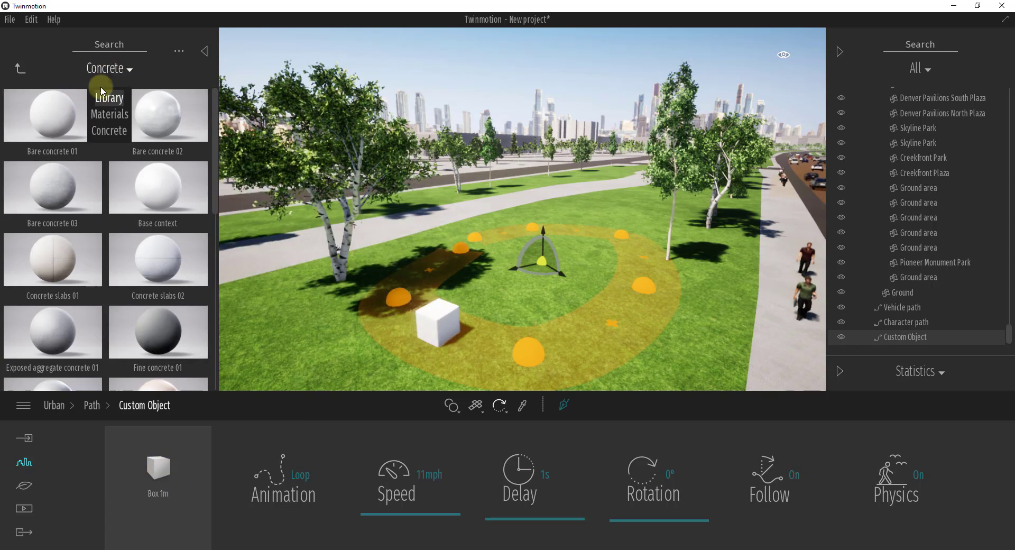
pyautogui.click(107, 102)
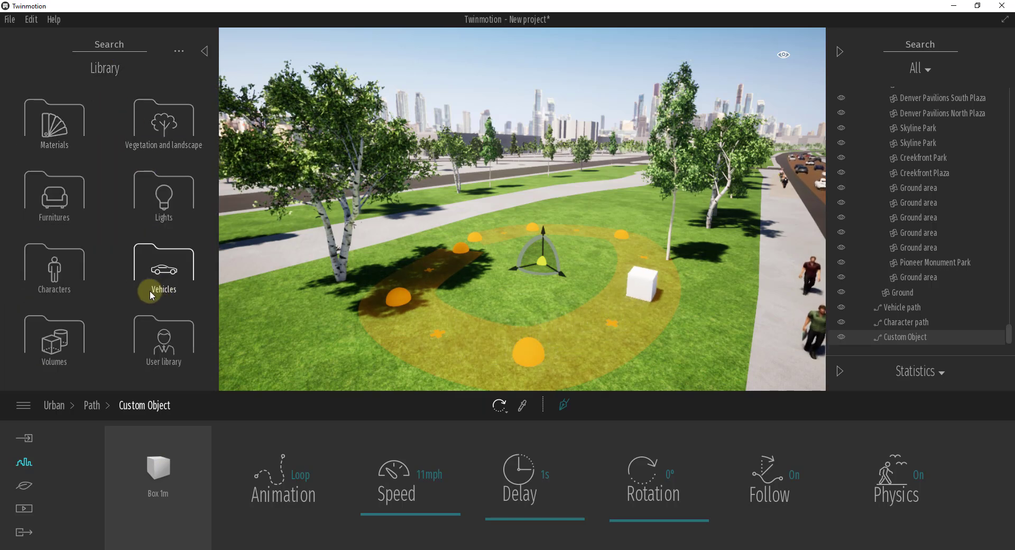
pyautogui.click(55, 287)
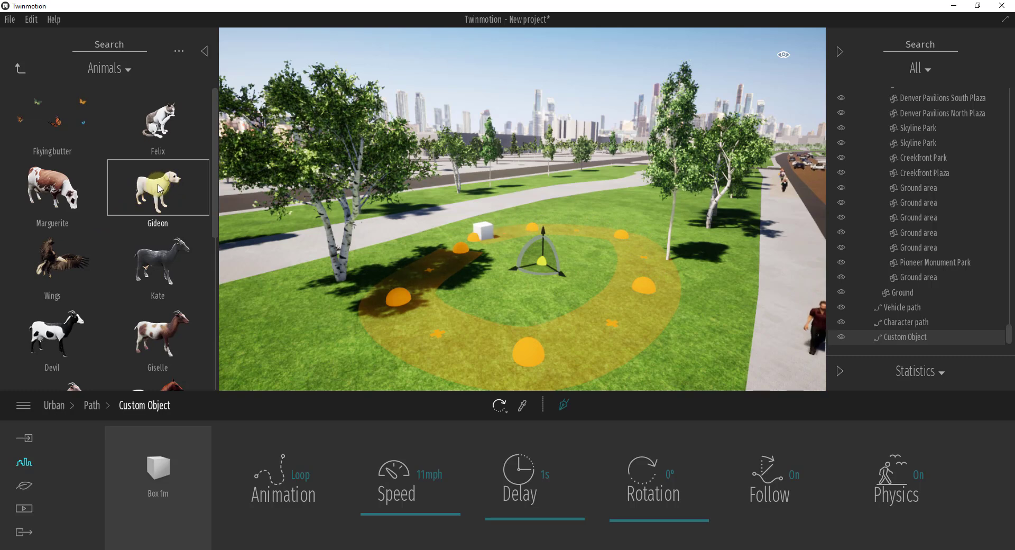
pyautogui.moveTo(160, 188); pyautogui.dragTo(163, 473)
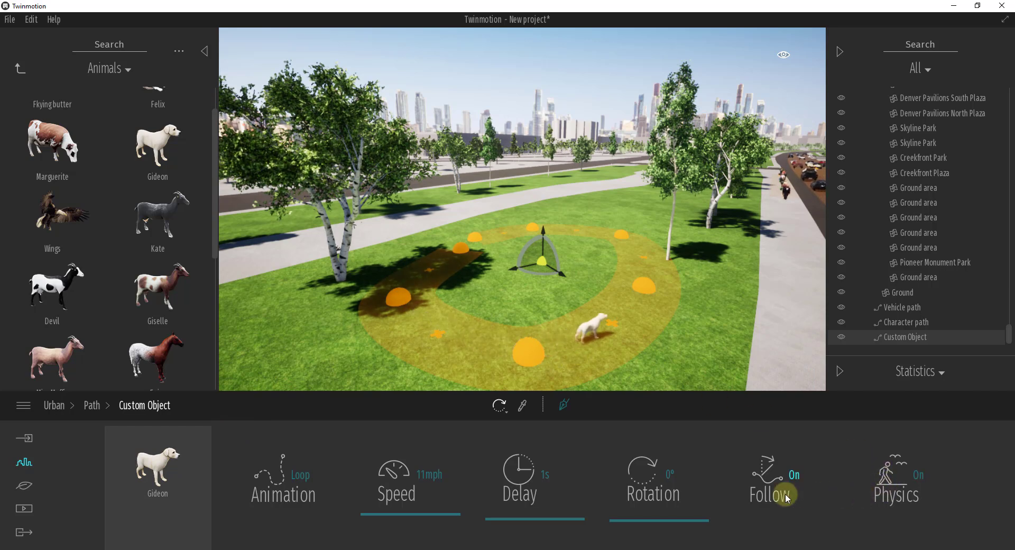
pyautogui.press('Escape')
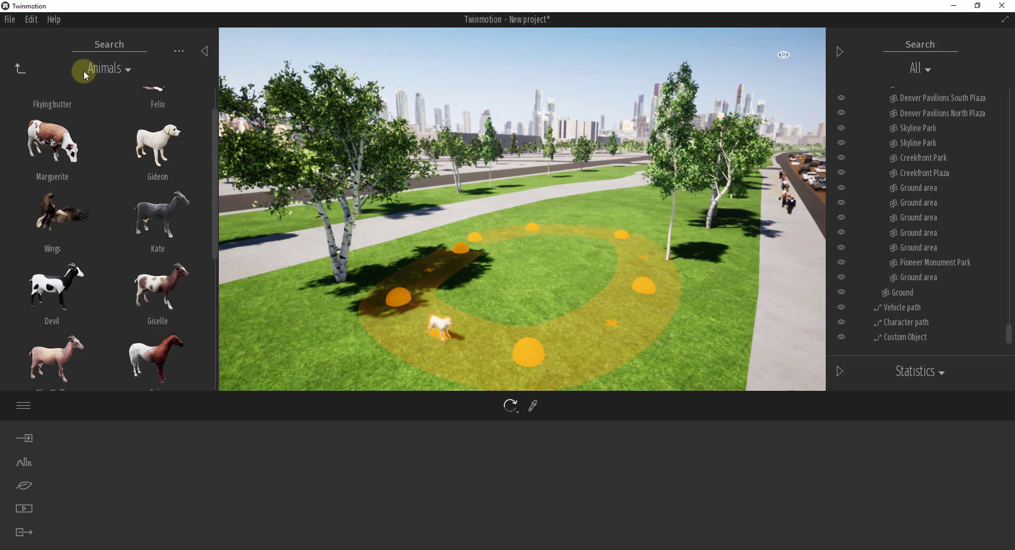
# Replace the dog on the custom path with Sail boat 01 from the Boats library.
pyautogui.click(22, 73)
pyautogui.click(19, 71)
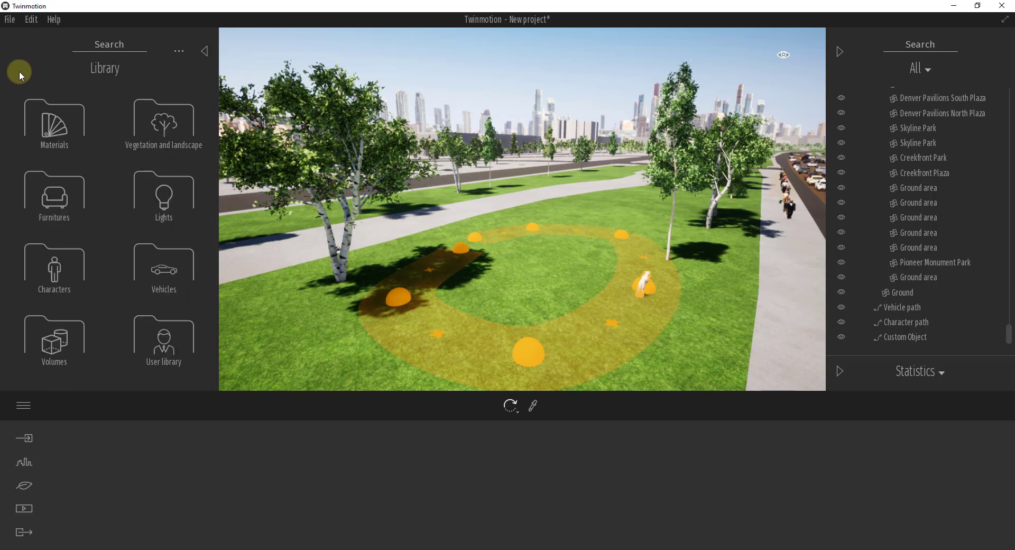
pyautogui.click(157, 270)
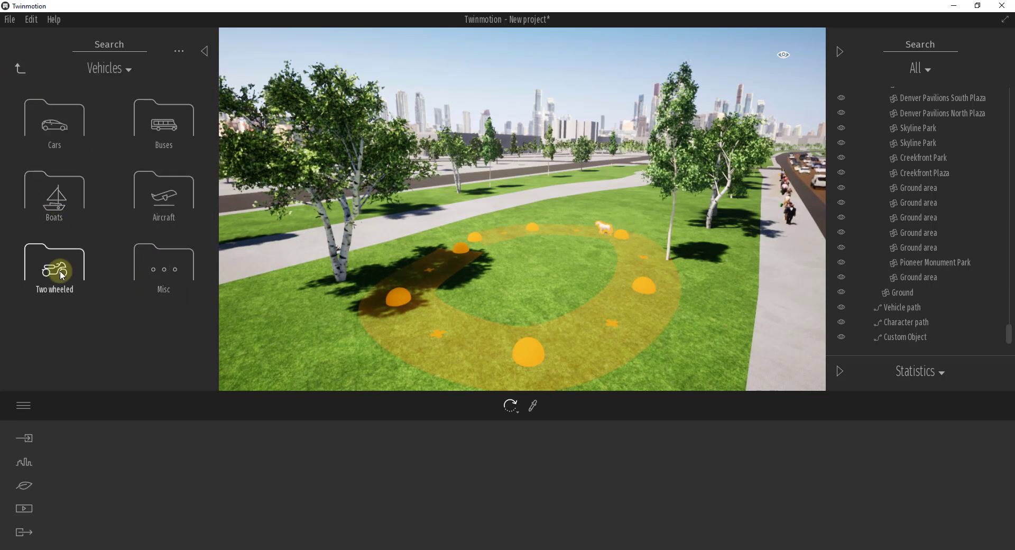
pyautogui.click(56, 205)
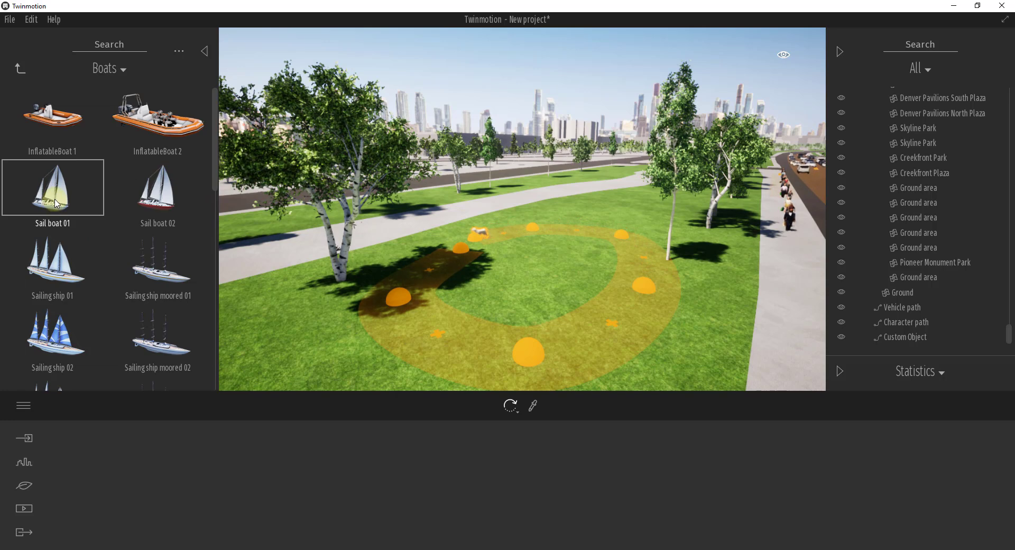
pyautogui.click(440, 256)
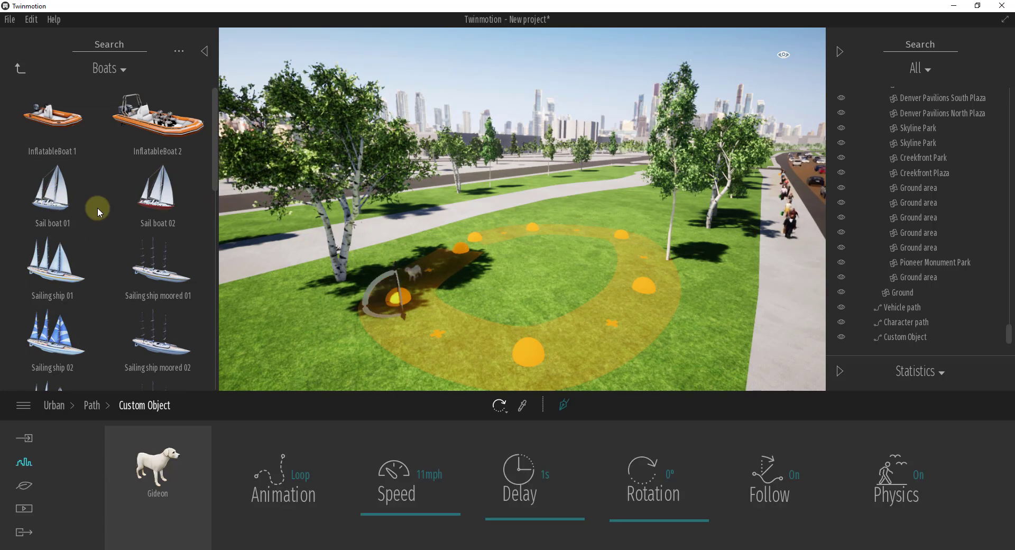
pyautogui.moveTo(128, 309); pyautogui.dragTo(158, 465)
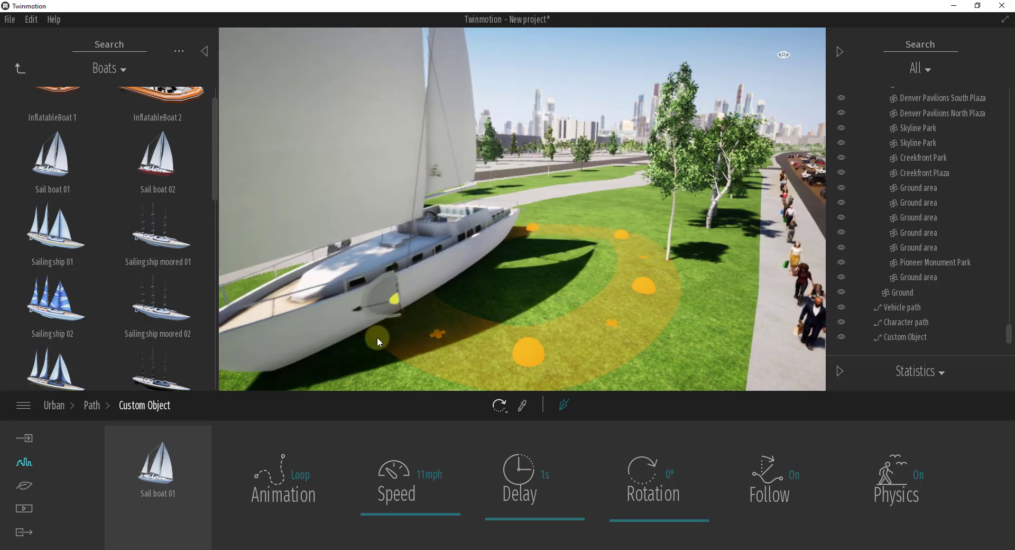
pyautogui.press('Escape')
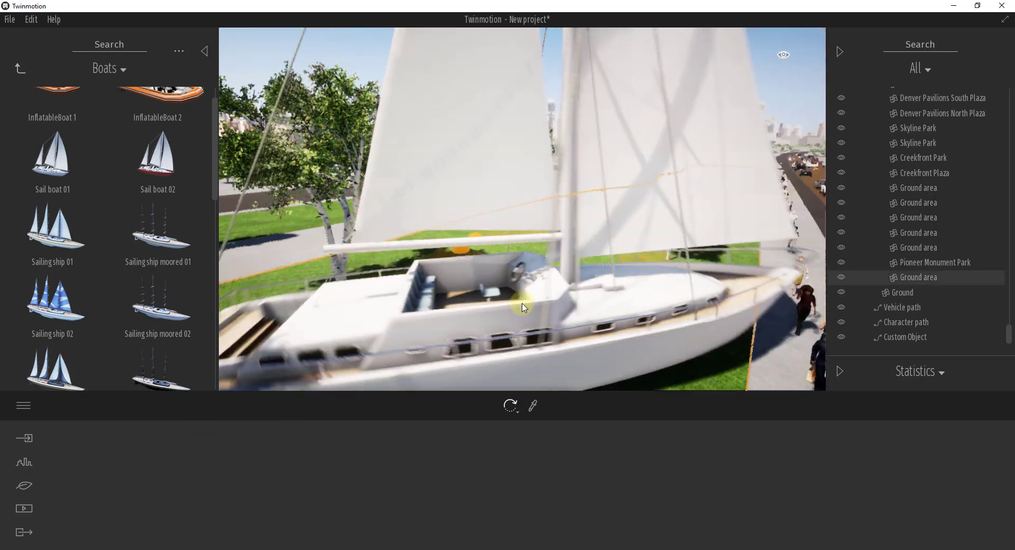
# Delete the lawn's custom path and its sailboat by removing the path points one by one.
pyautogui.click(403, 299)
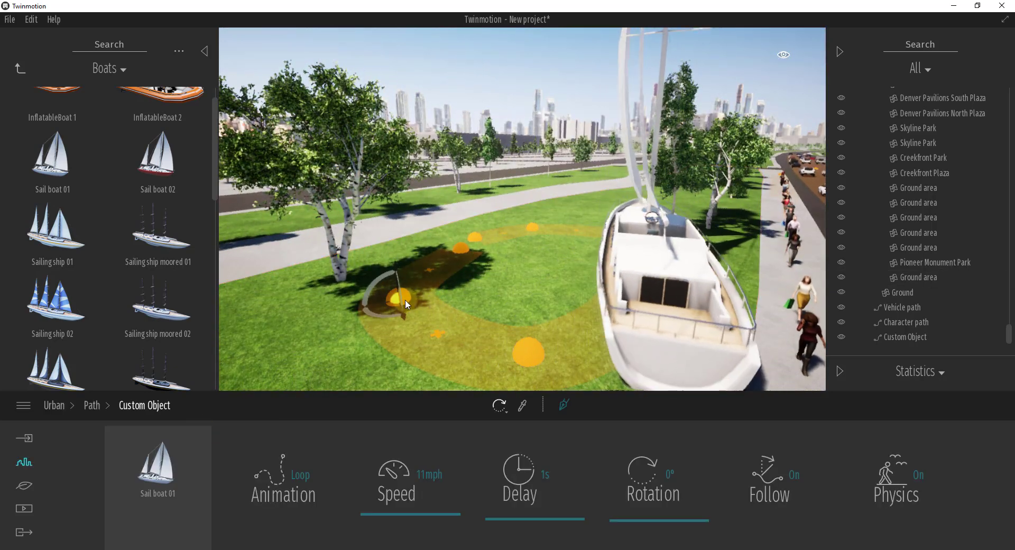
pyautogui.press('Delete')
pyautogui.click(531, 354)
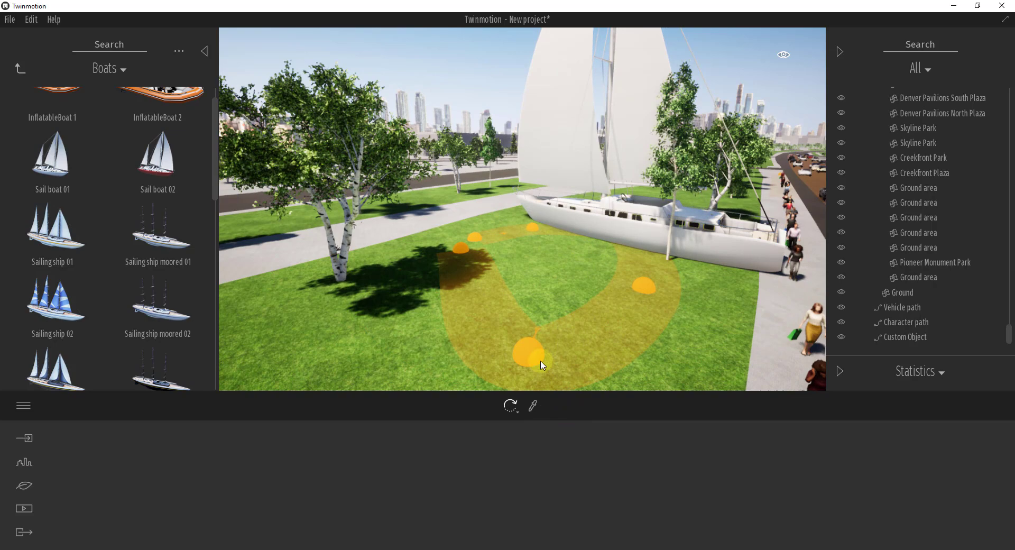
pyautogui.press('Delete')
pyautogui.click(462, 249)
pyautogui.press('Delete')
pyautogui.click(644, 286)
pyautogui.press('Delete')
# Create a video clip from a street-level view of the sidewalk pedestrians and the traffic.
pyautogui.moveTo(645, 286); pyautogui.dragTo(609, 278, button='right')
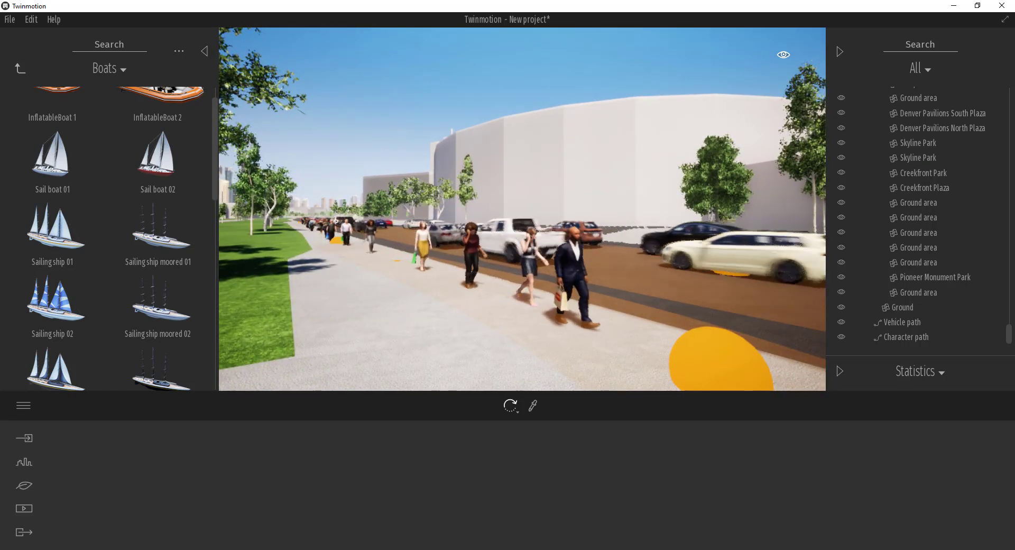
pyautogui.click(24, 509)
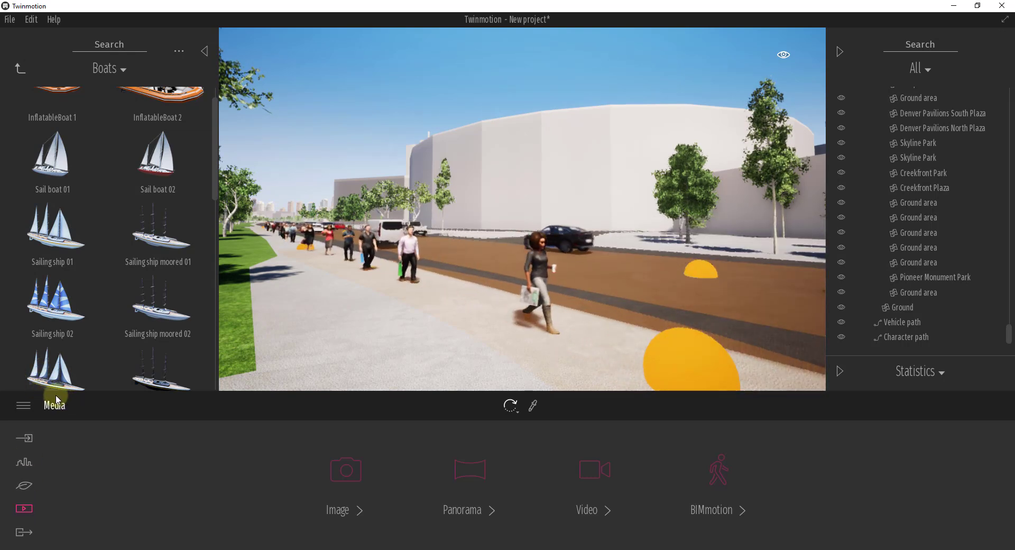
pyautogui.click(23, 509)
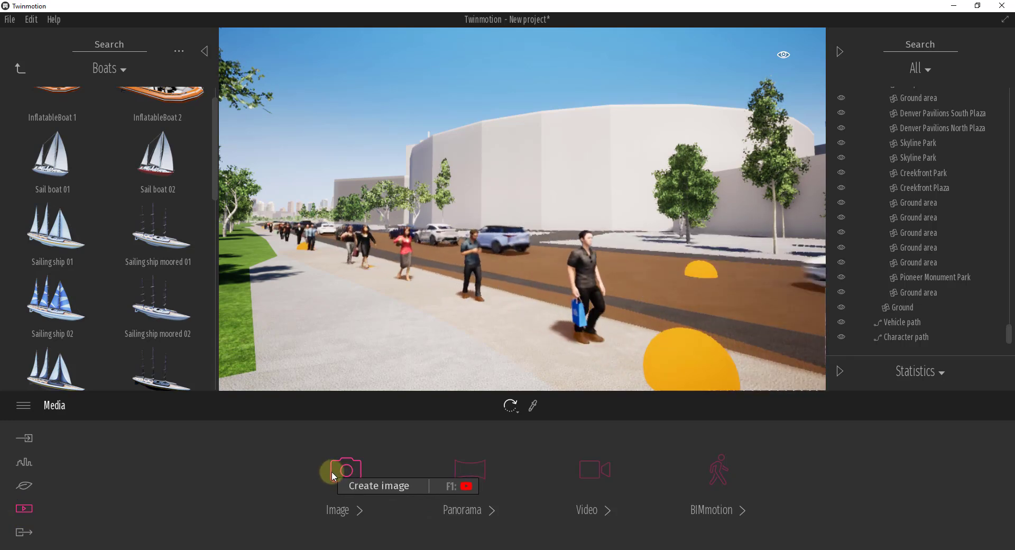
pyautogui.click(601, 472)
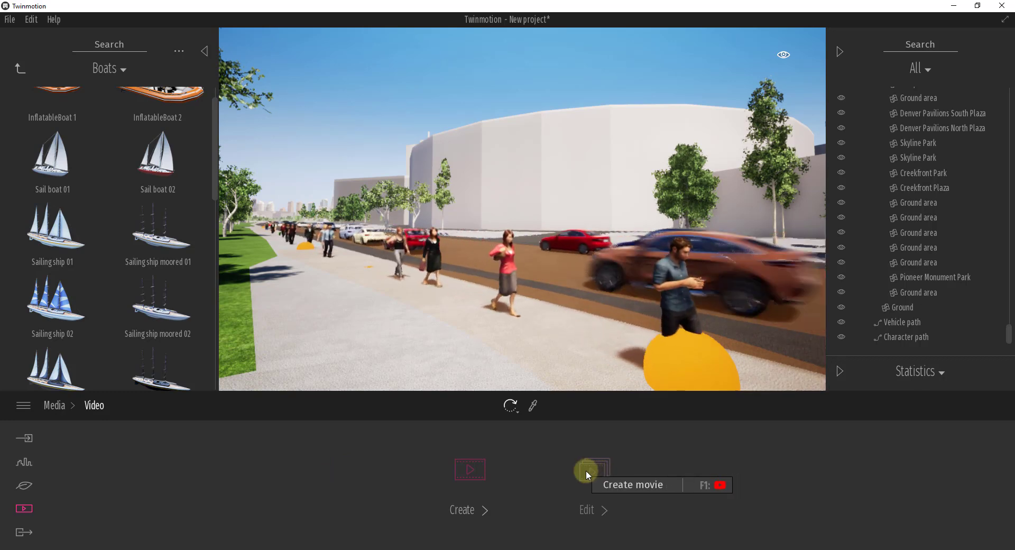
pyautogui.click(476, 473)
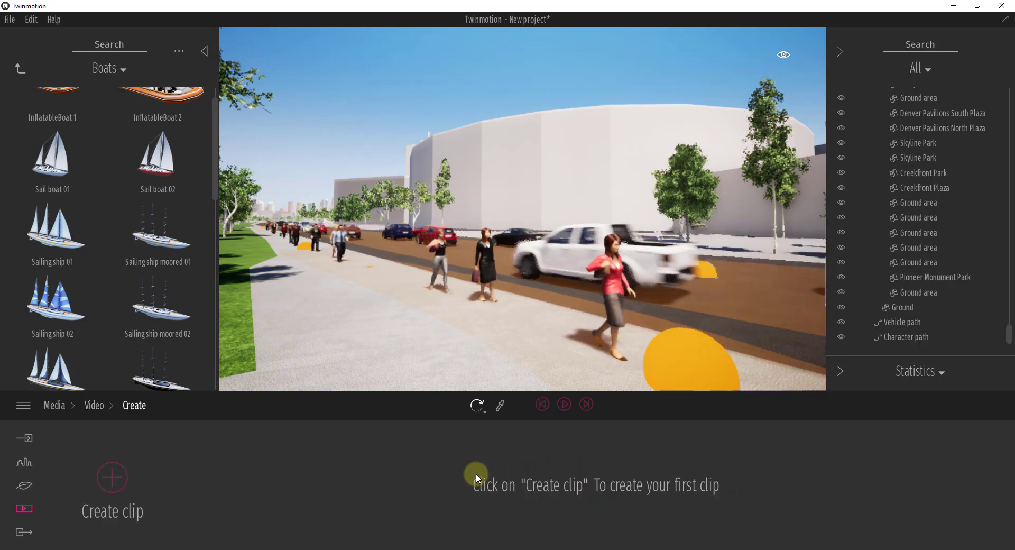
pyautogui.click(116, 480)
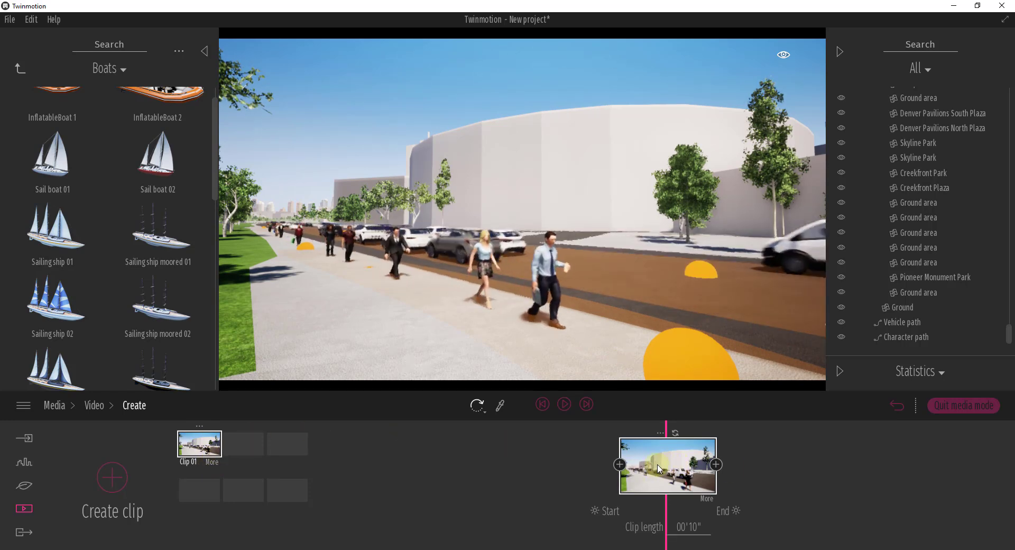
# Set the weather of Clip 01's keyframe to heavily overcast, midway between cloudy and rain.
pyautogui.click(706, 499)
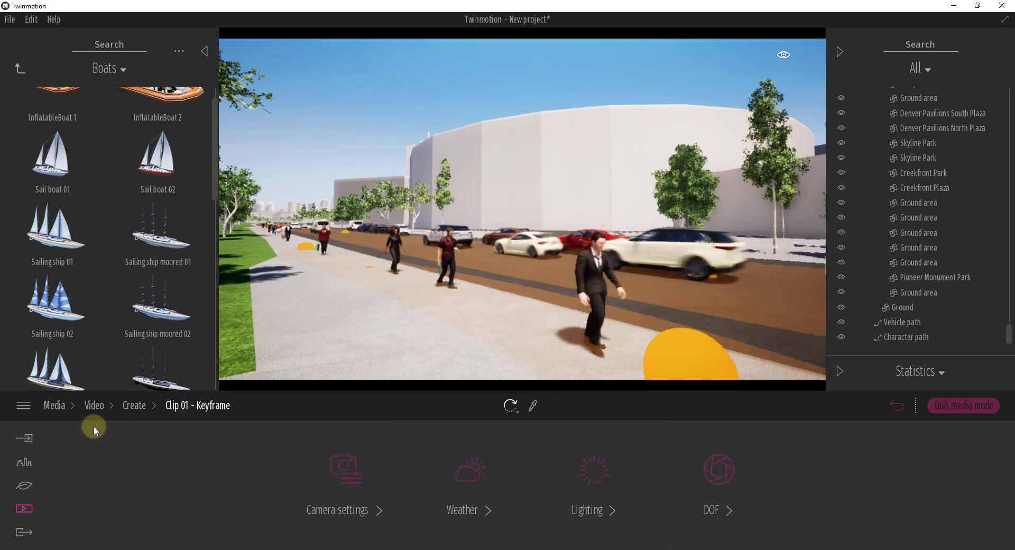
pyautogui.click(135, 406)
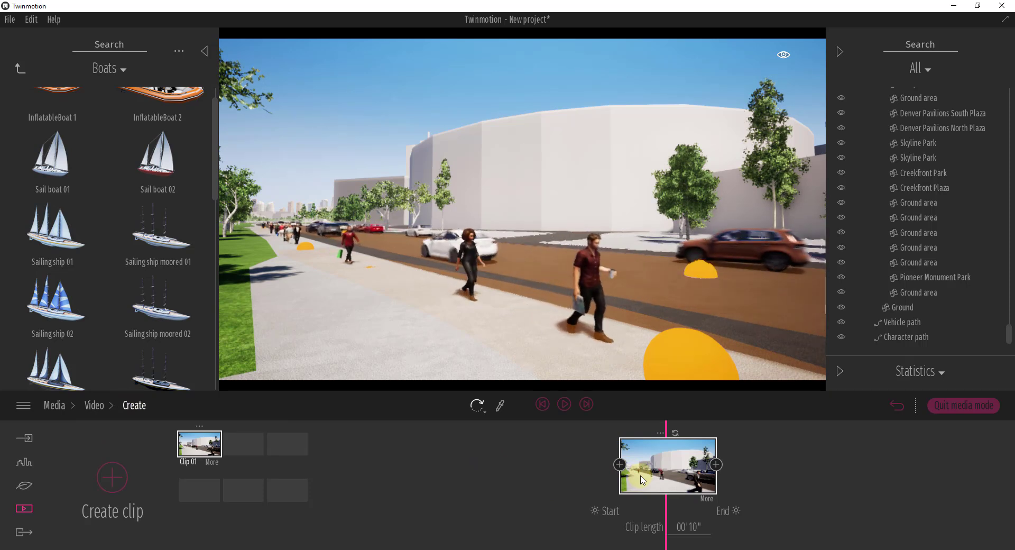
pyautogui.click(707, 497)
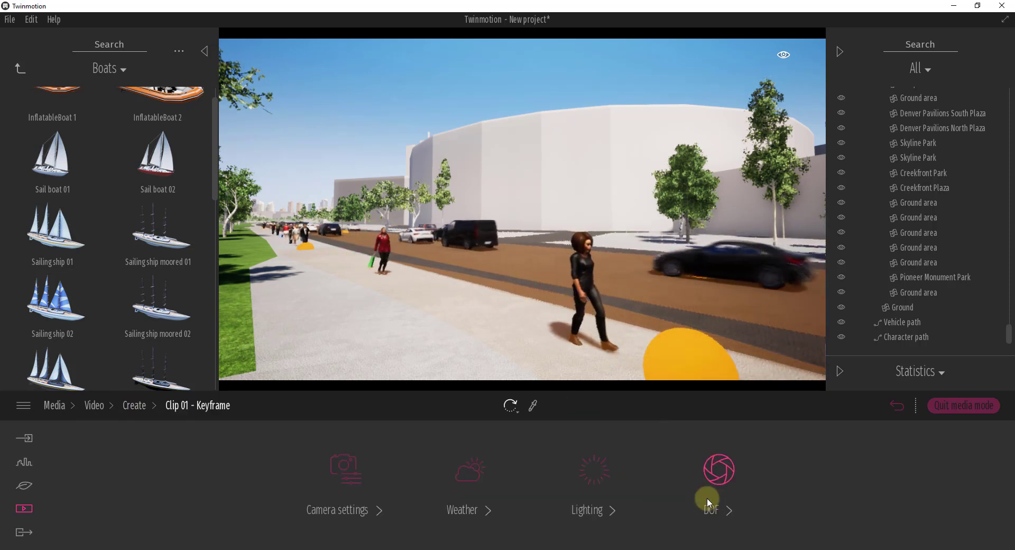
pyautogui.click(464, 472)
pyautogui.click(264, 451)
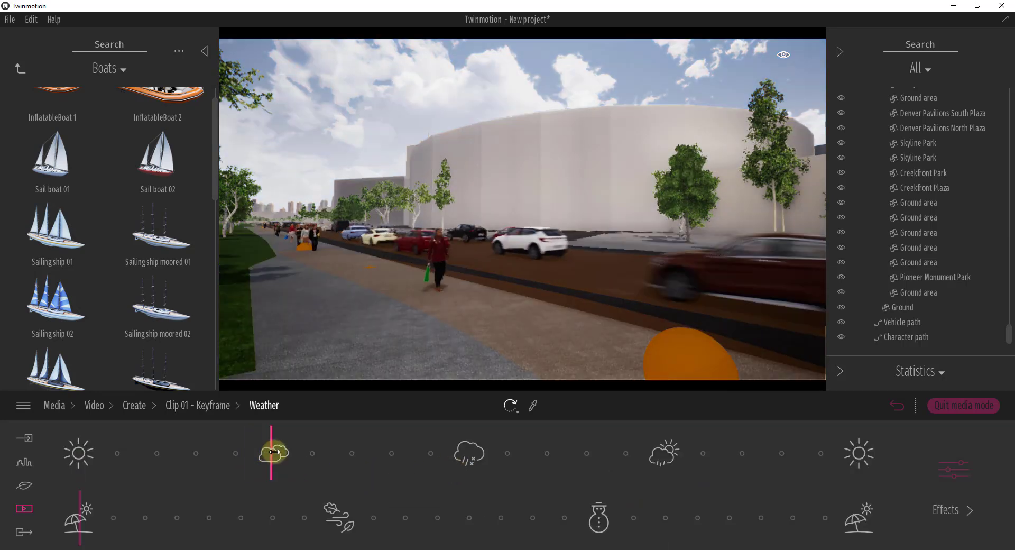
pyautogui.moveTo(299, 451)
pyautogui.mouseDown()
pyautogui.moveTo(770, 453)
pyautogui.moveTo(344, 446)
pyautogui.moveTo(380, 446)
pyautogui.moveTo(369, 447)
pyautogui.mouseUp()
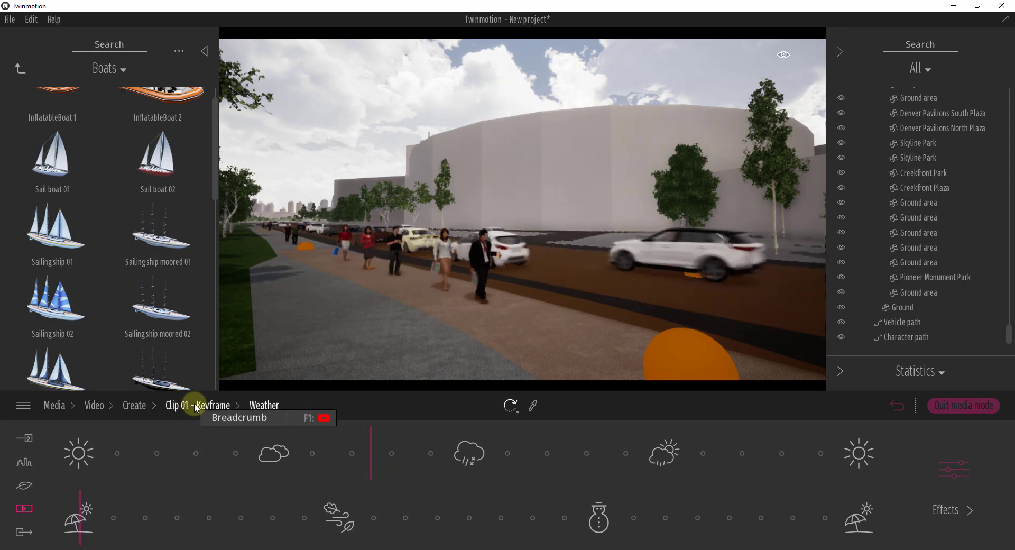
pyautogui.click(233, 409)
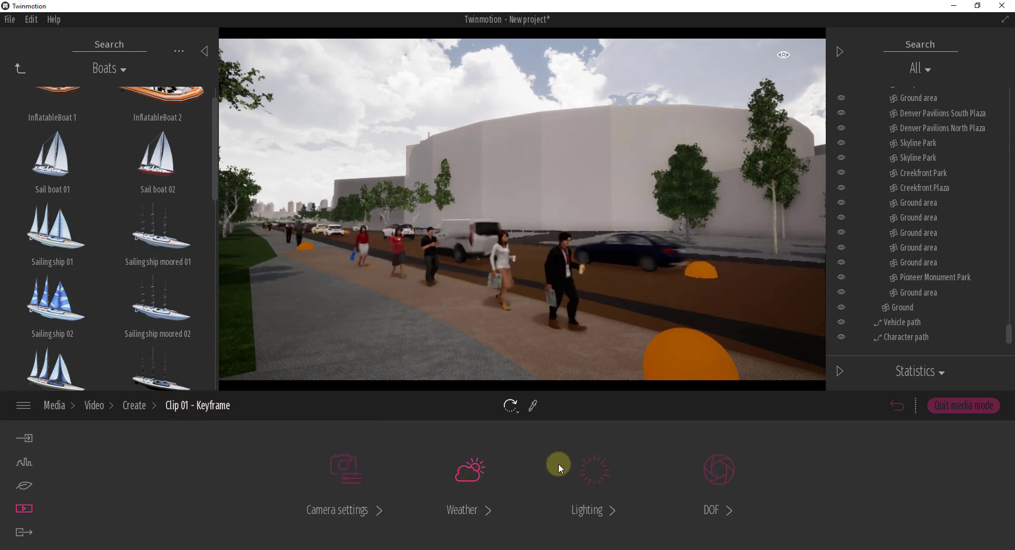
# Brighten the lighting of Clip 01's keyframe with Ambient at 1.78 and Sun at 2.38.
pyautogui.click(590, 467)
pyautogui.moveTo(295, 513); pyautogui.dragTo(296, 505)
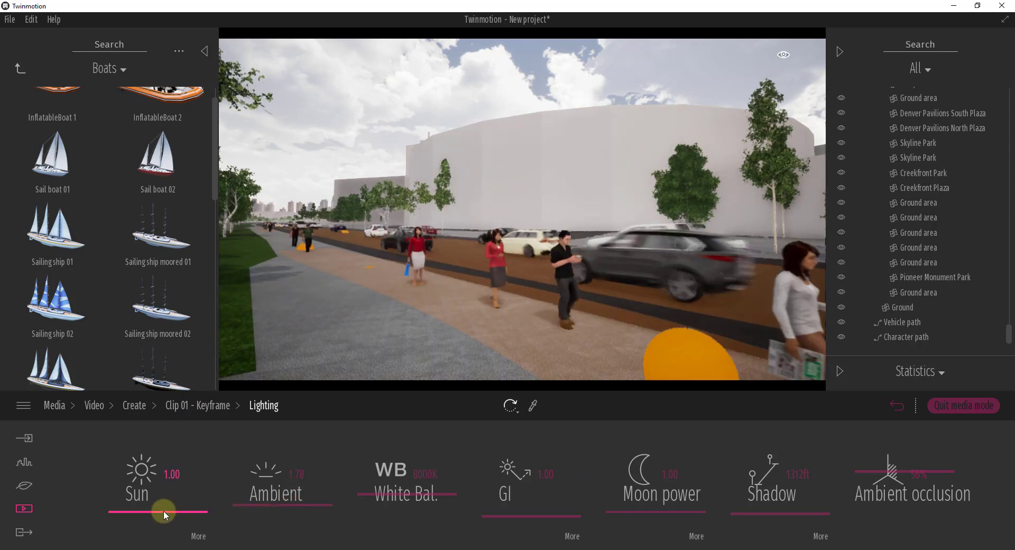
pyautogui.moveTo(164, 509); pyautogui.dragTo(168, 497)
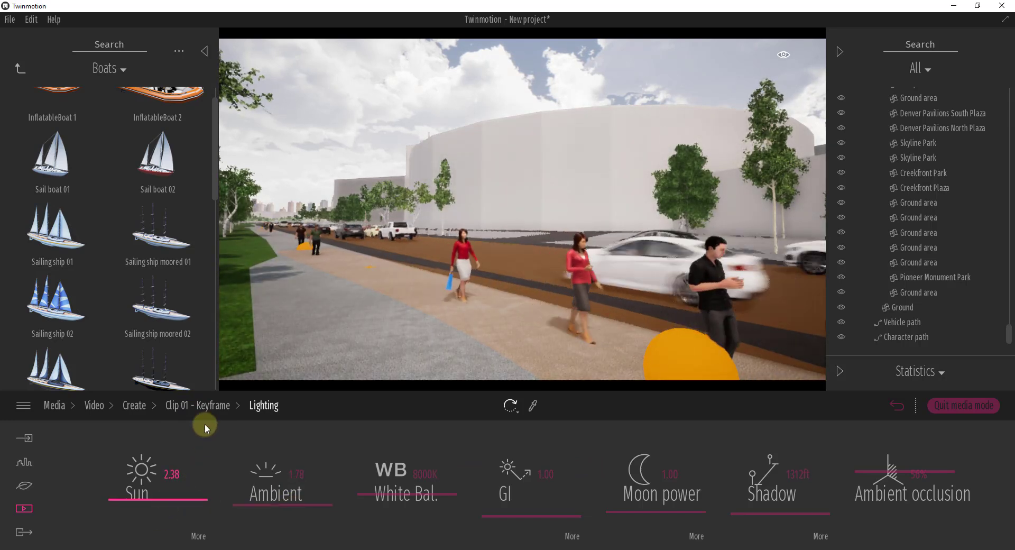
pyautogui.click(205, 405)
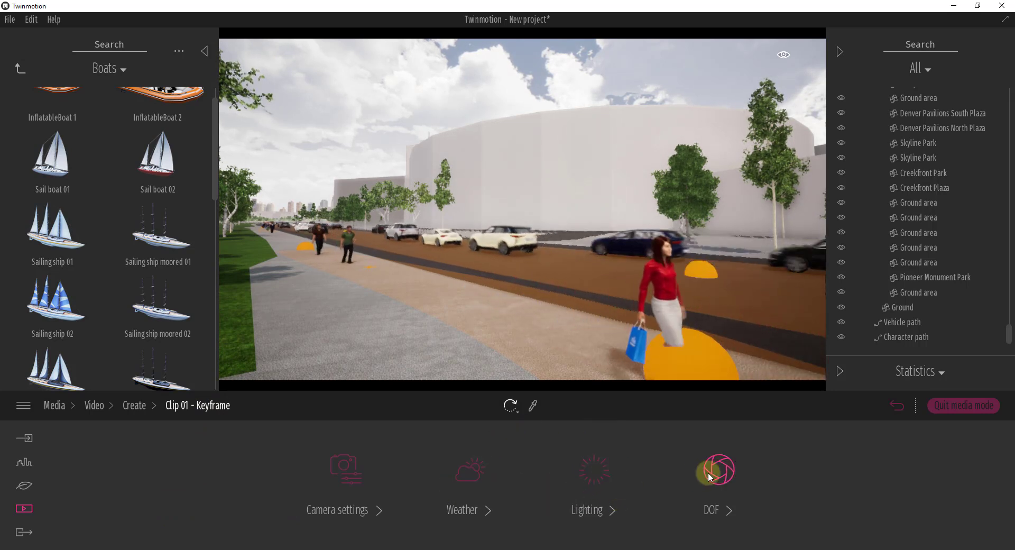
# Return to the clip timeline and open Clip 01's length for editing.
pyautogui.click(135, 406)
pyautogui.click(682, 527)
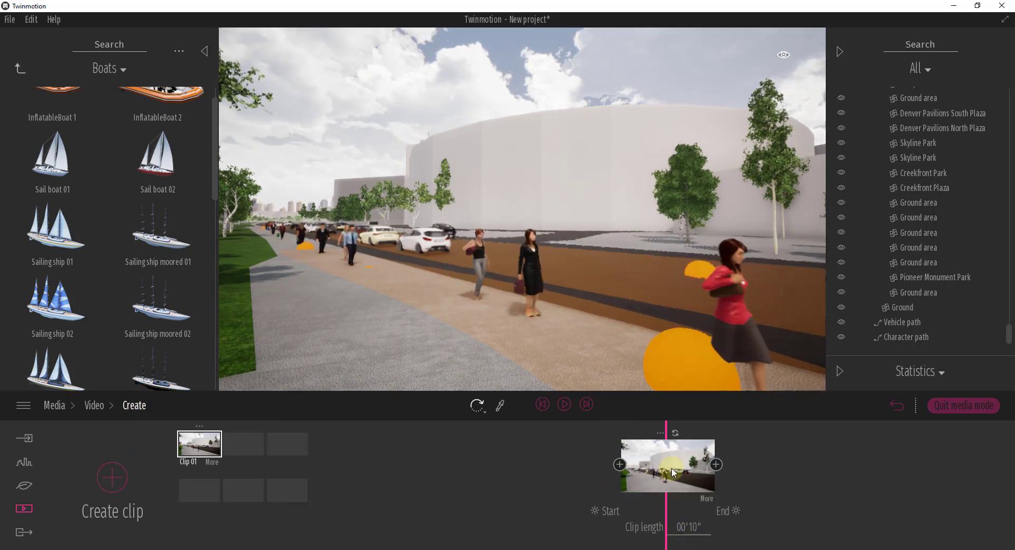
pyautogui.click(686, 528)
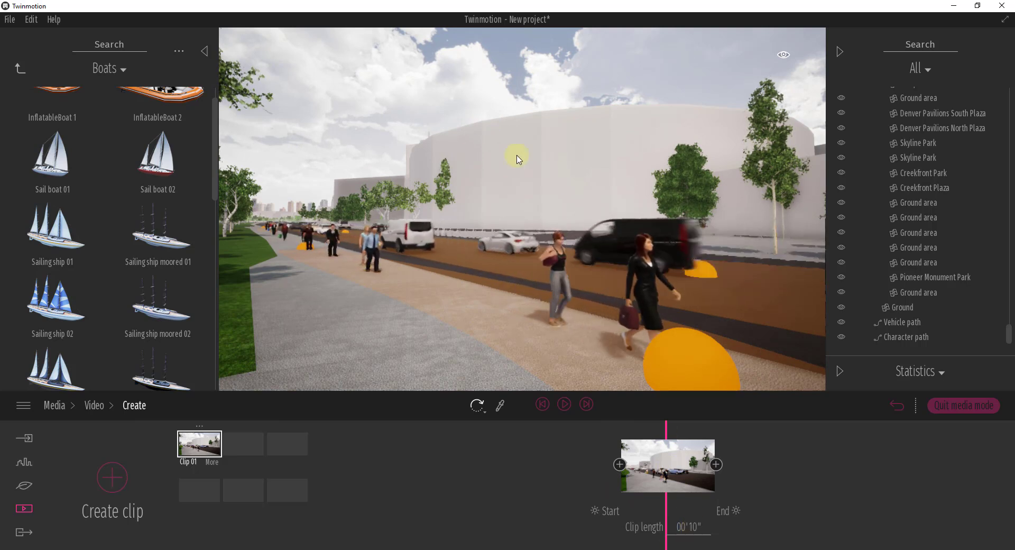
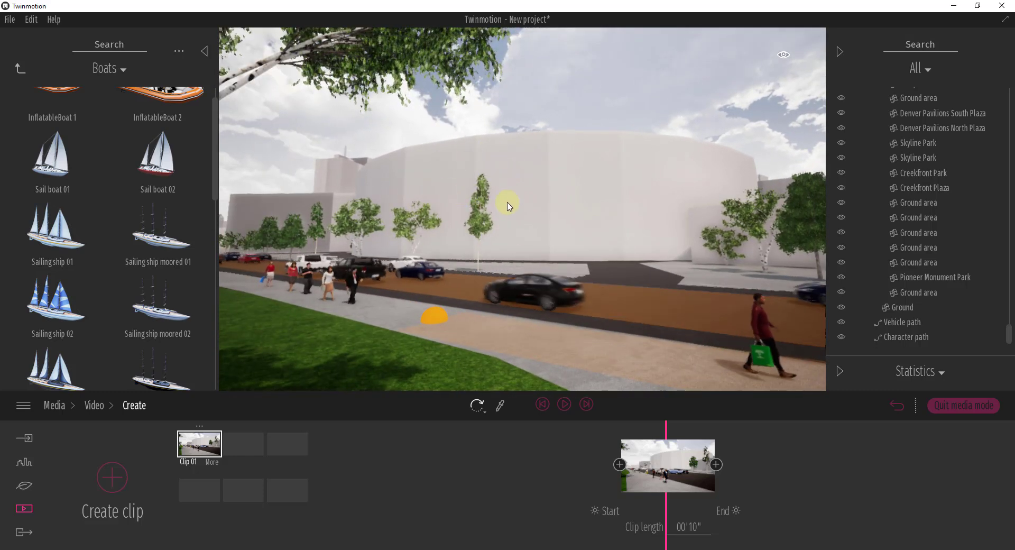
# Add a second keyframe at the end of Clip 01 and play the clip through.
pyautogui.click(716, 465)
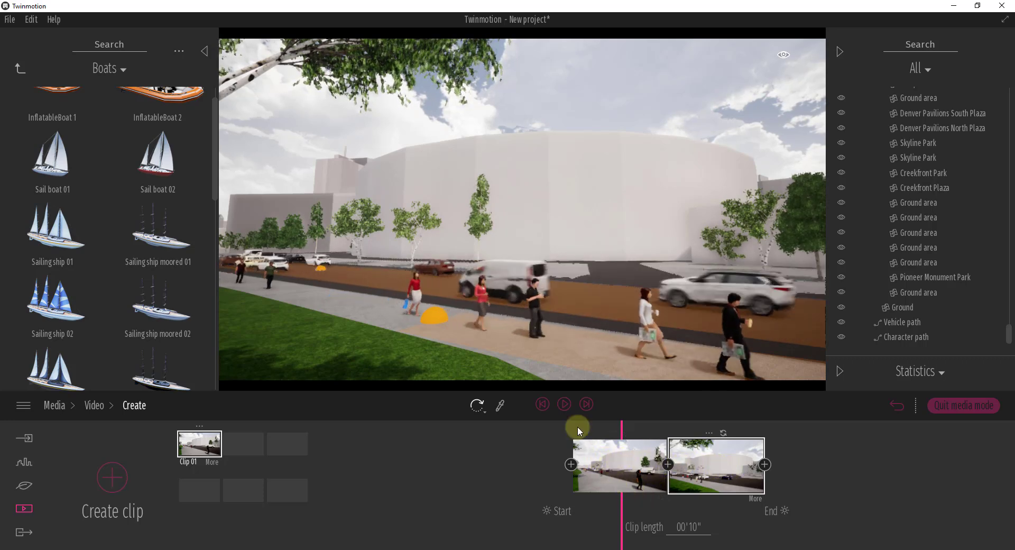
pyautogui.click(564, 404)
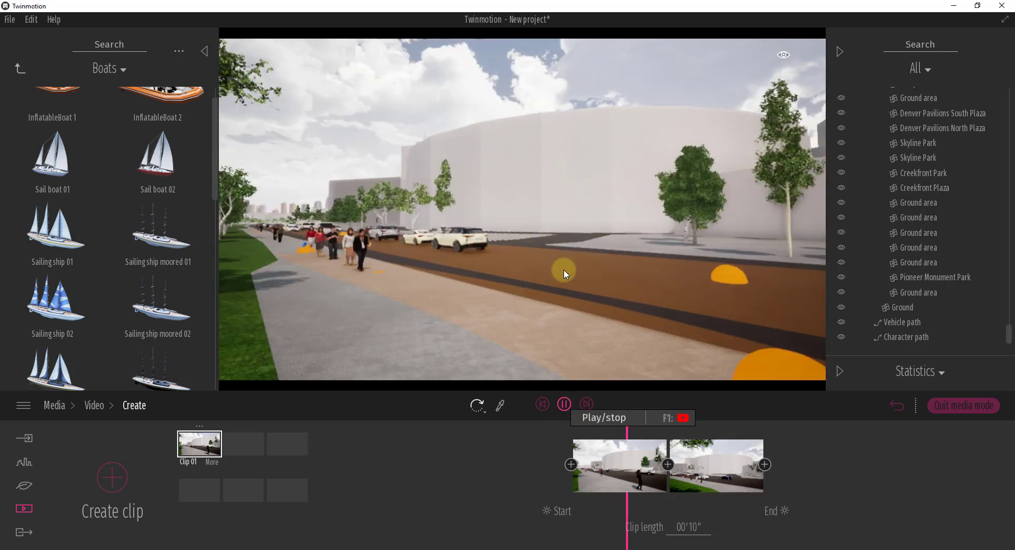
pyautogui.moveTo(625, 481)
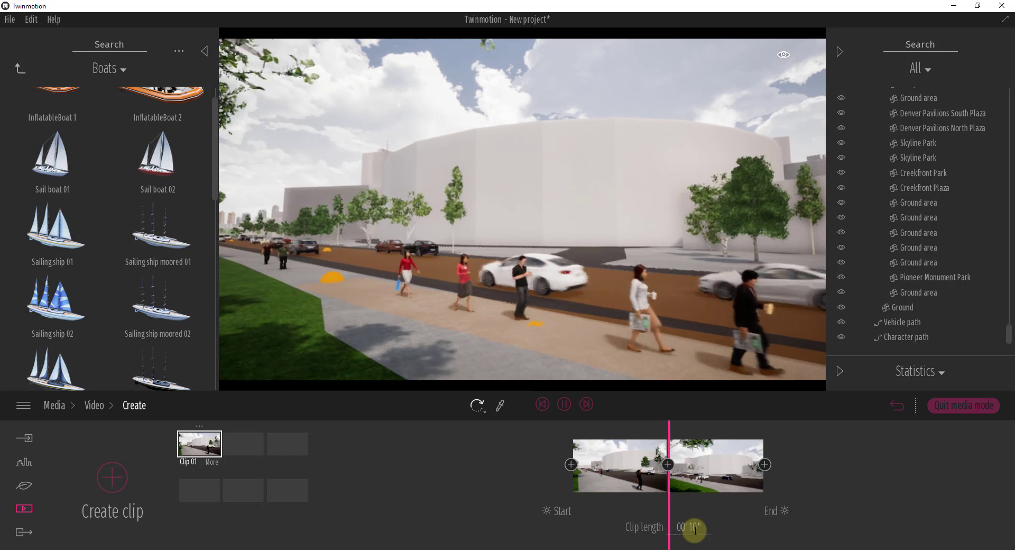
pyautogui.moveTo(709, 488)
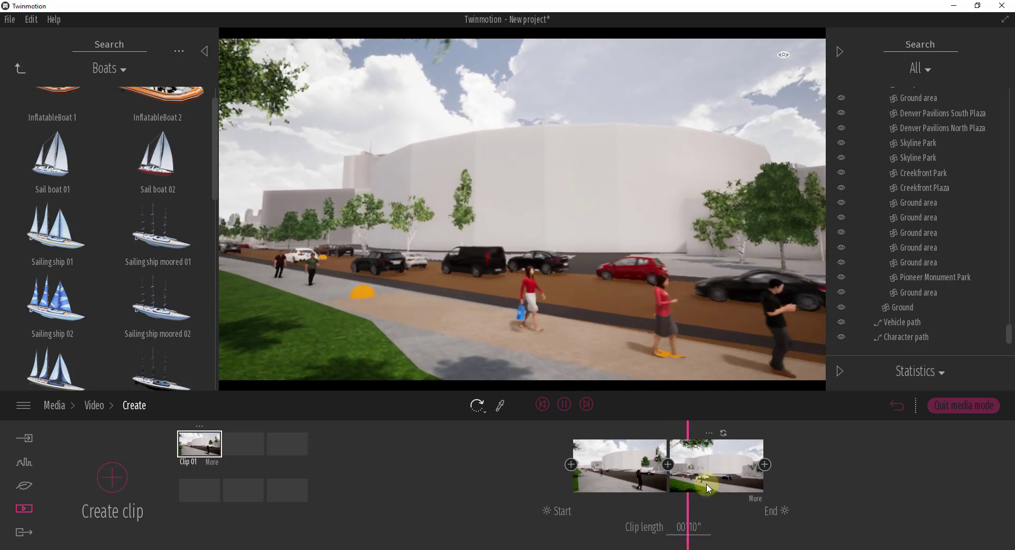
pyautogui.moveTo(656, 482)
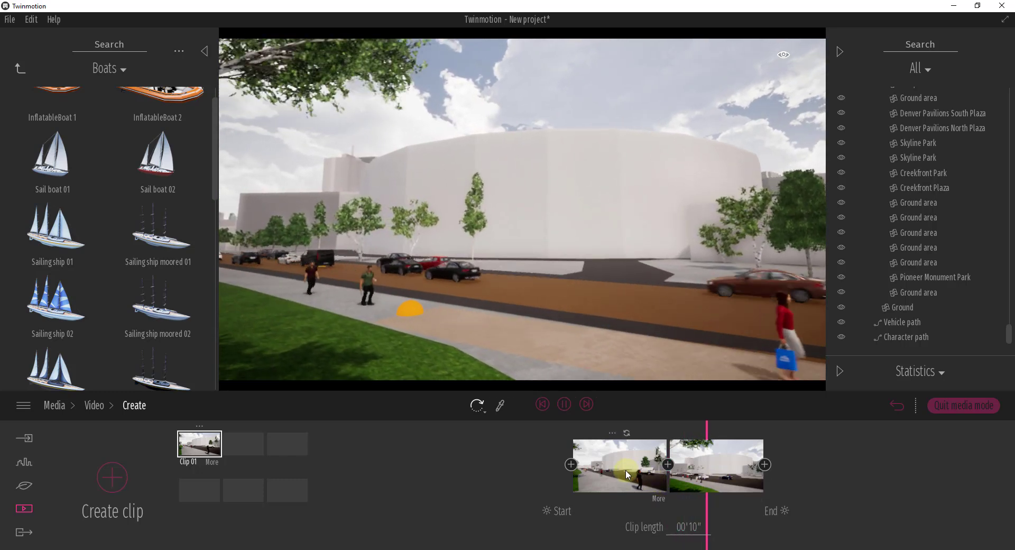
pyautogui.click(735, 476)
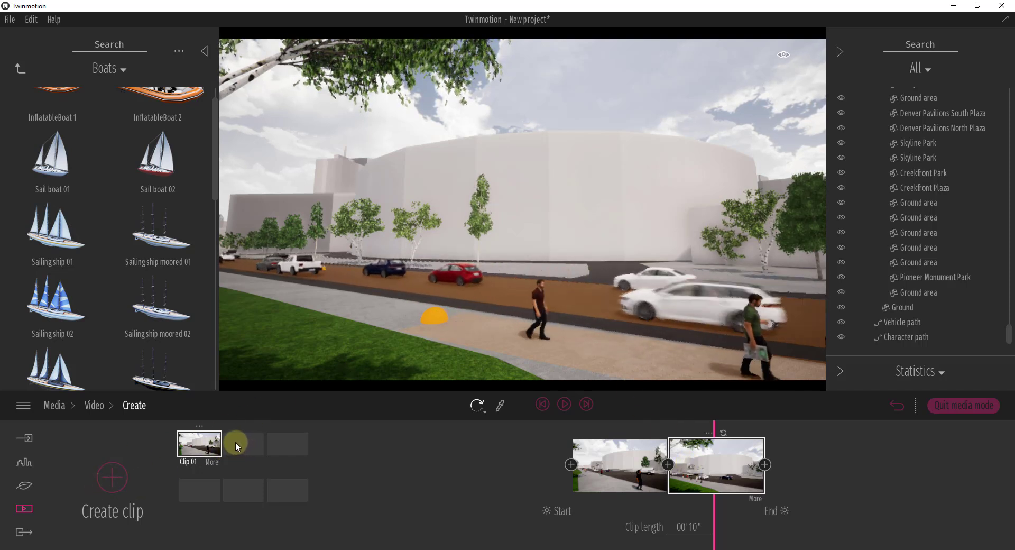
# Create a second clip and update its keyframe to a raised view looking down the middle of the road.
pyautogui.click(112, 477)
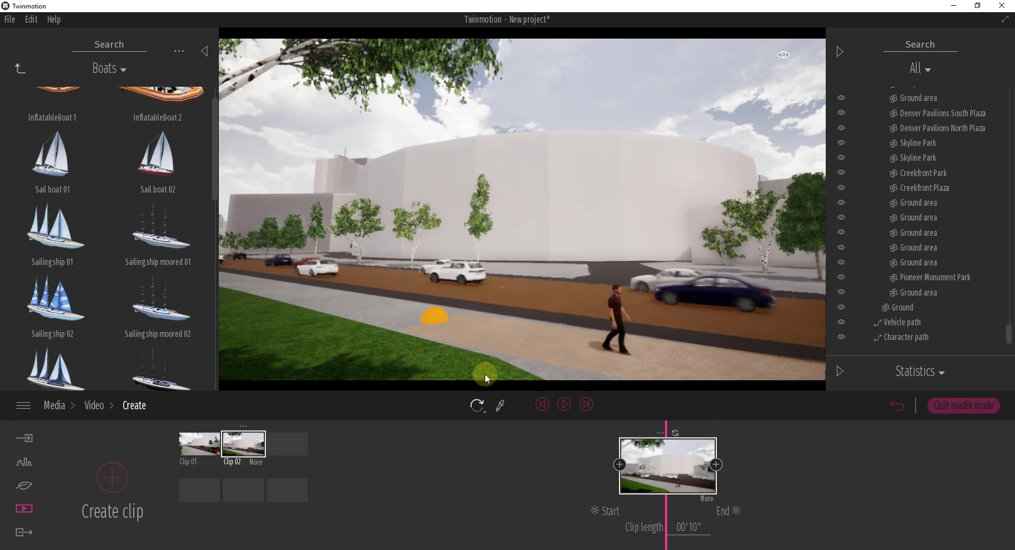
pyautogui.moveTo(485, 374); pyautogui.dragTo(607, 279)
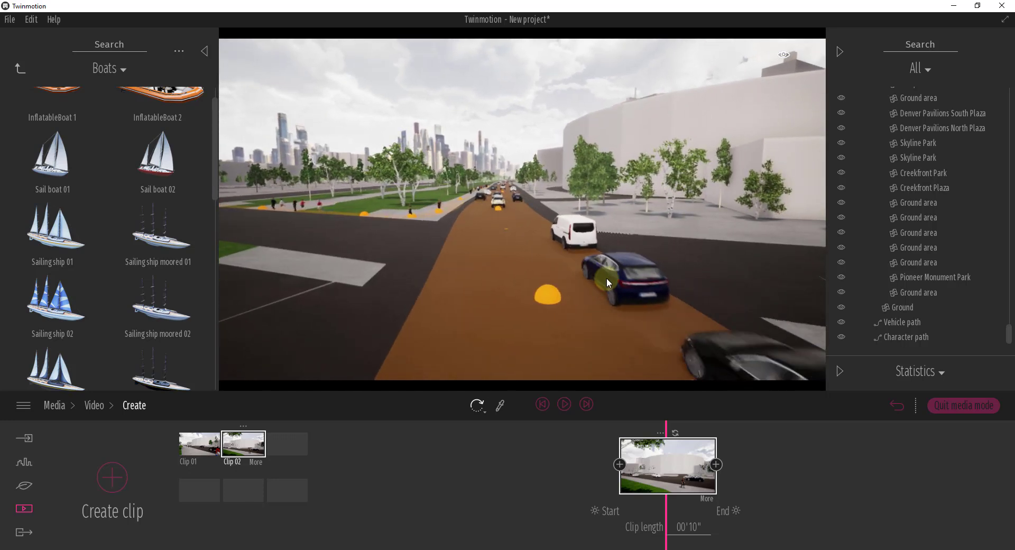
pyautogui.press('d')
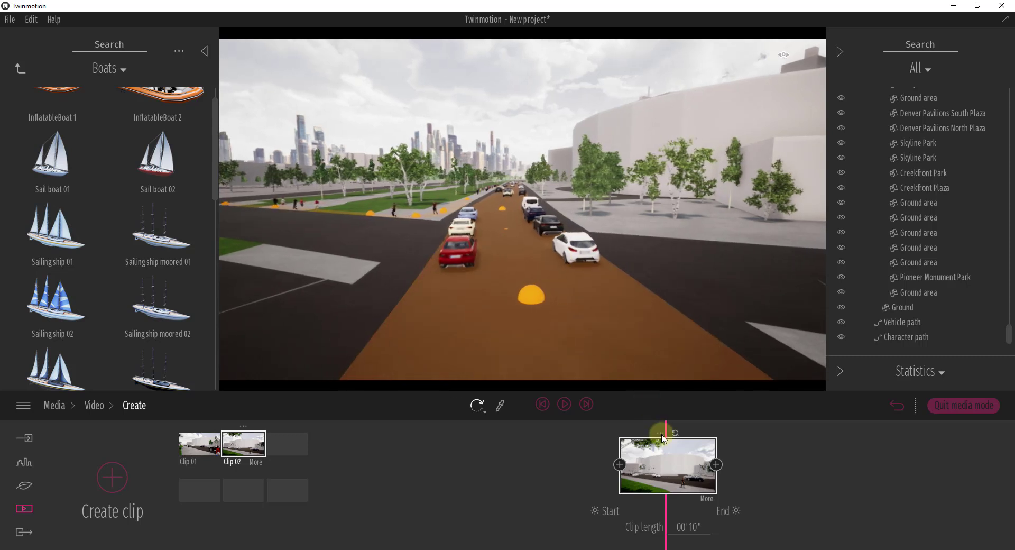
pyautogui.click(675, 434)
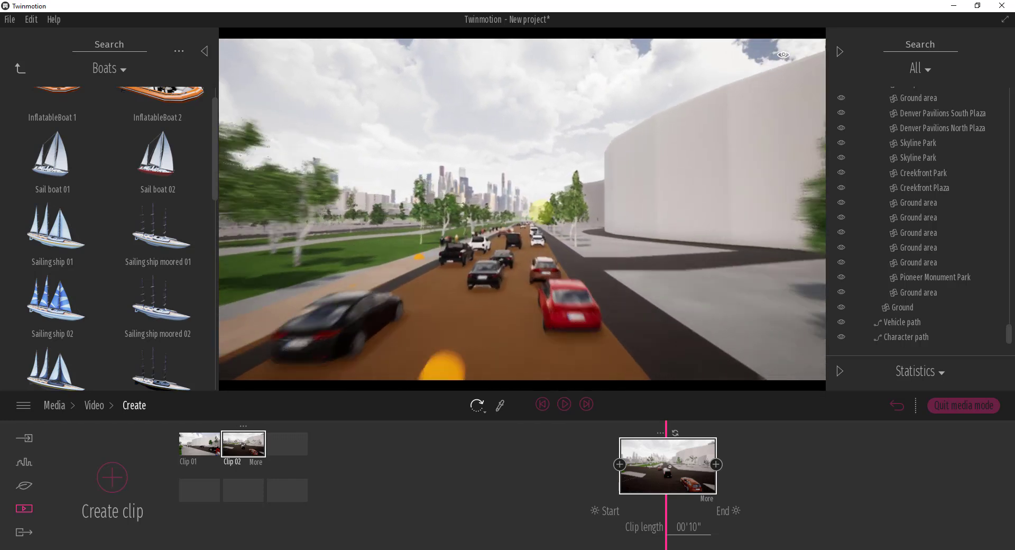
# Add a second keyframe to Clip 02 from farther along the road above the traffic and play the clip.
pyautogui.press('w')
pyautogui.moveTo(540, 210); pyautogui.dragTo(576, 282, button='right')
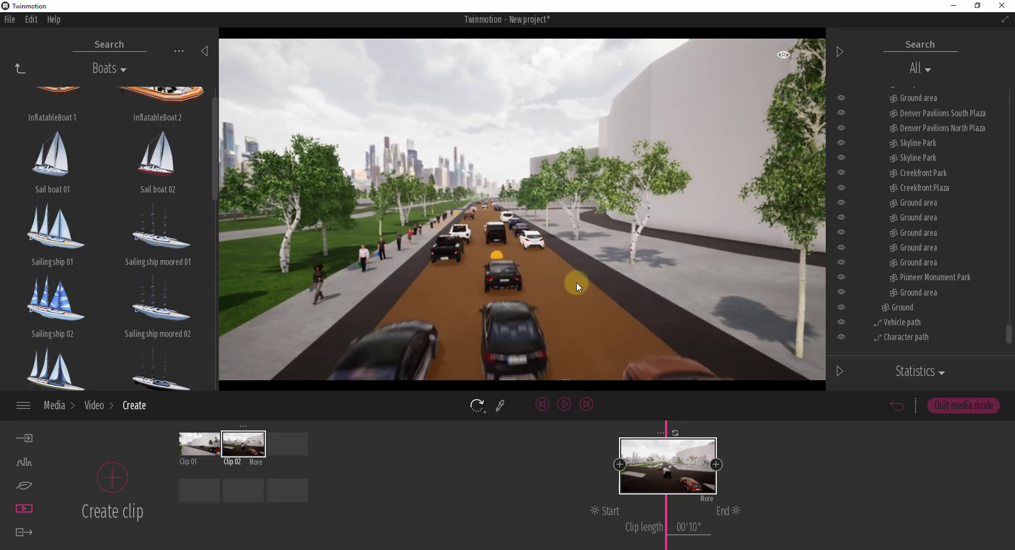
pyautogui.click(716, 464)
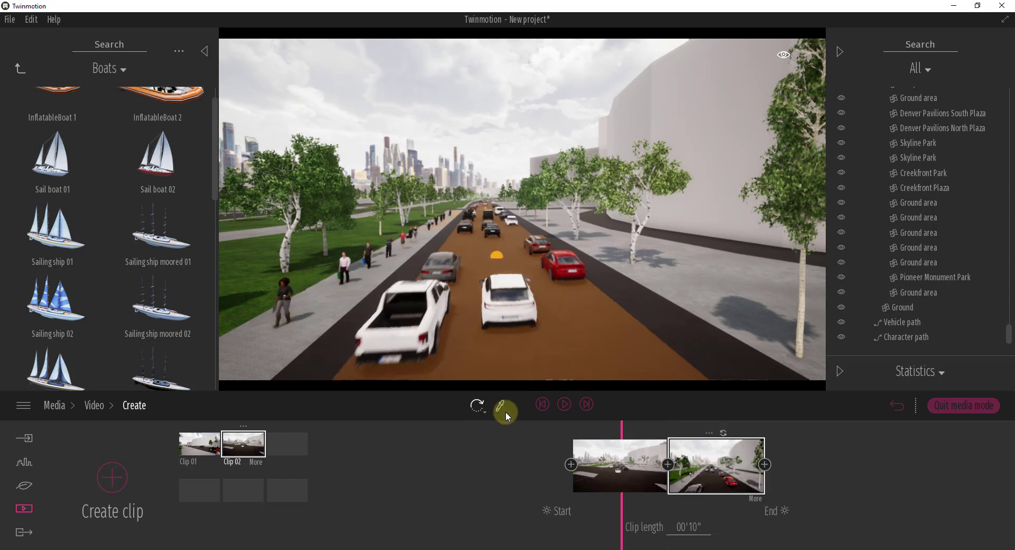
pyautogui.click(565, 405)
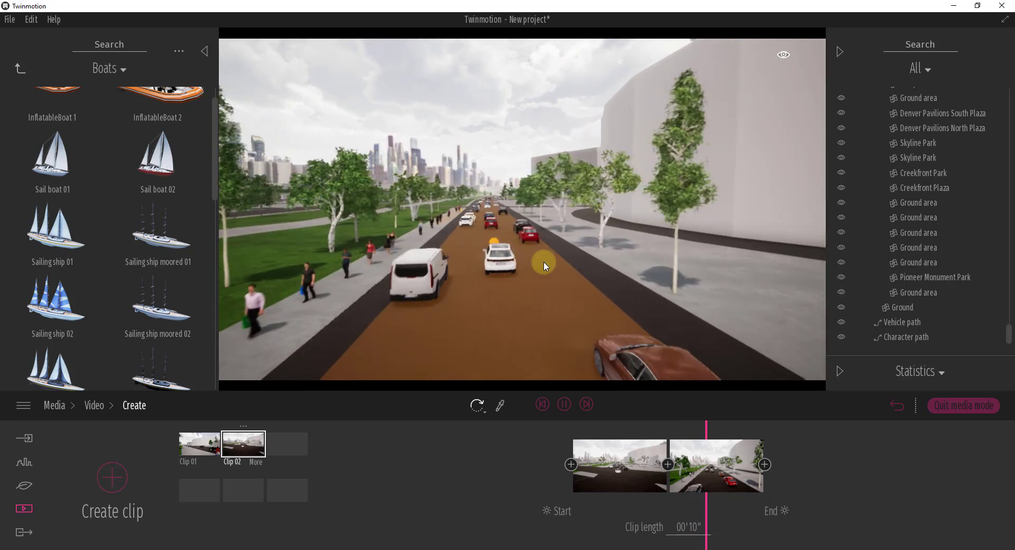
# Set Clip 02's time of day to 10:05 at the start and 18:54 at the end, and play the clip.
pyautogui.click(785, 511)
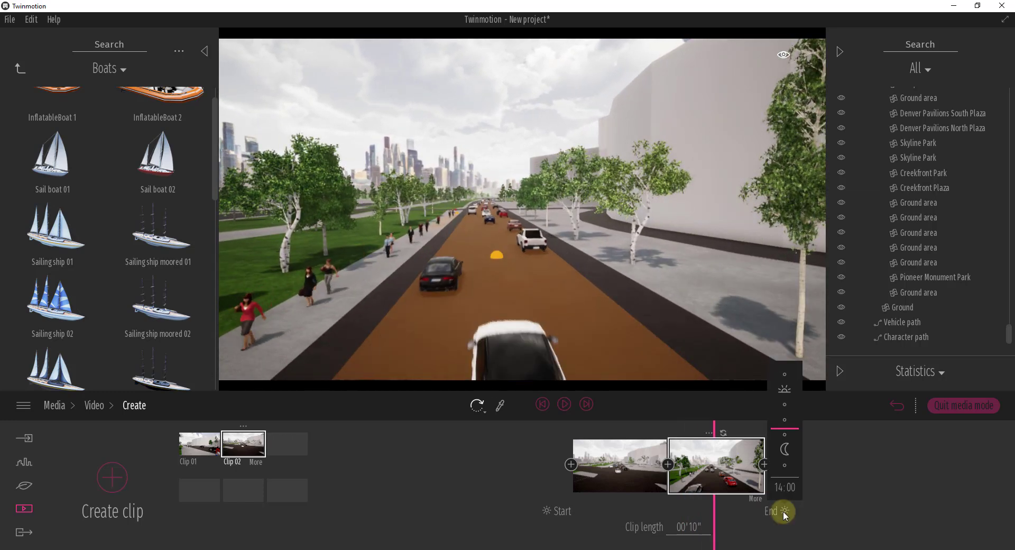
pyautogui.click(560, 512)
pyautogui.moveTo(553, 433); pyautogui.dragTo(551, 410)
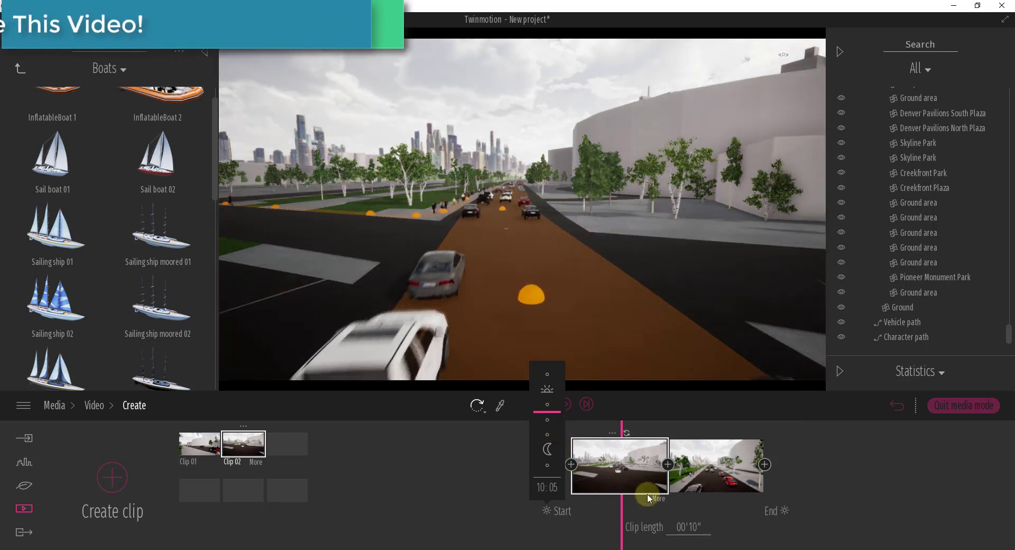
pyautogui.click(777, 511)
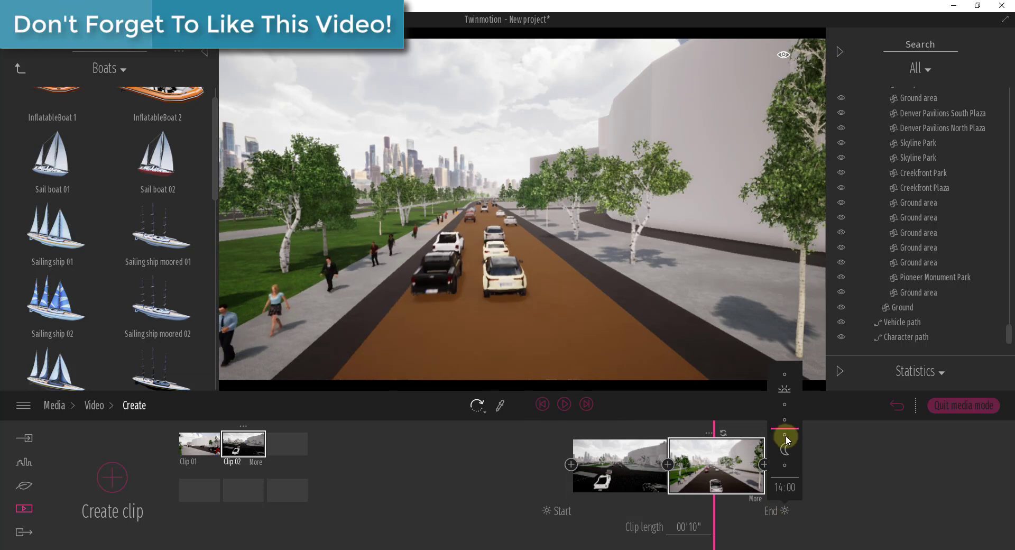
pyautogui.moveTo(787, 447); pyautogui.dragTo(591, 460)
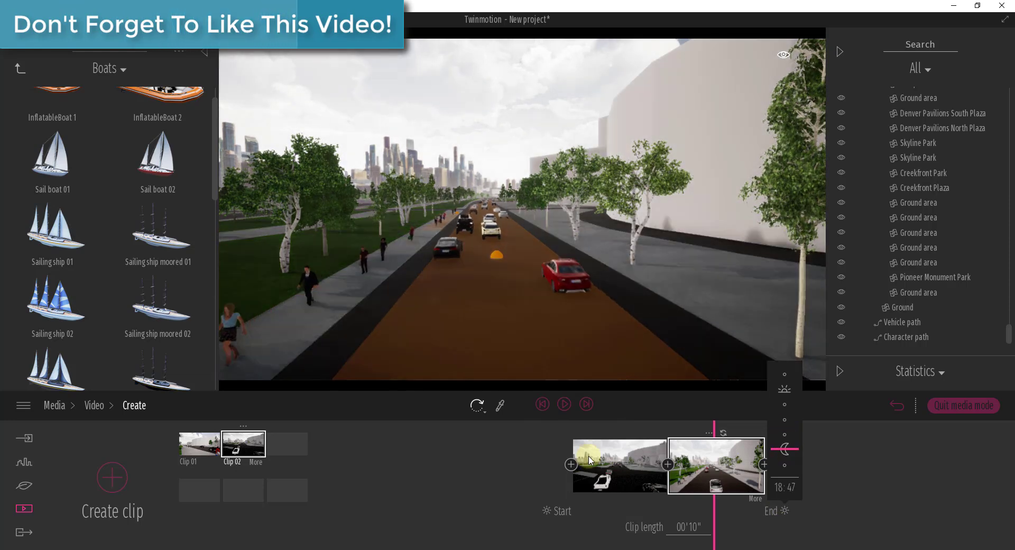
pyautogui.click(567, 403)
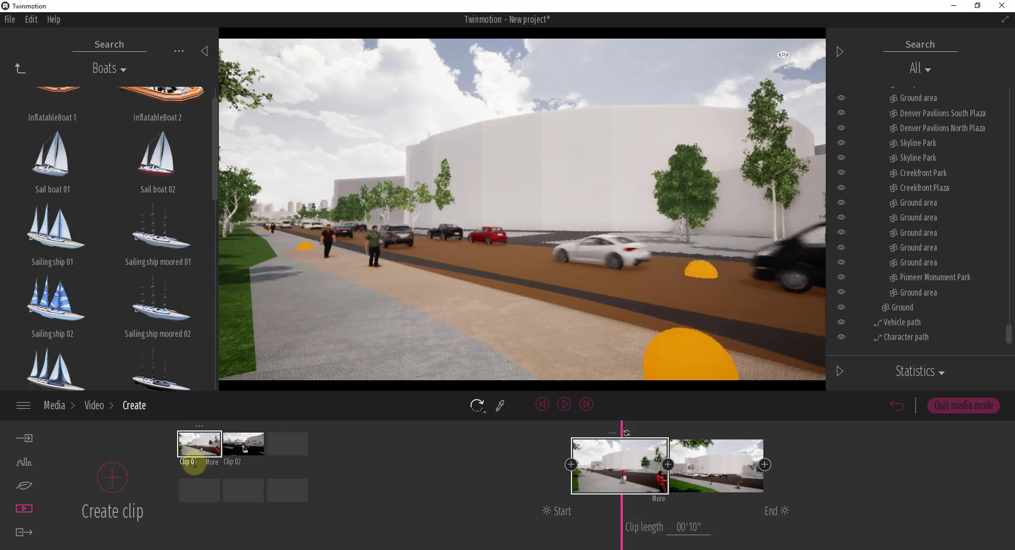
# Check which movies and clips are available for video export.
pyautogui.click(23, 534)
pyautogui.click(452, 486)
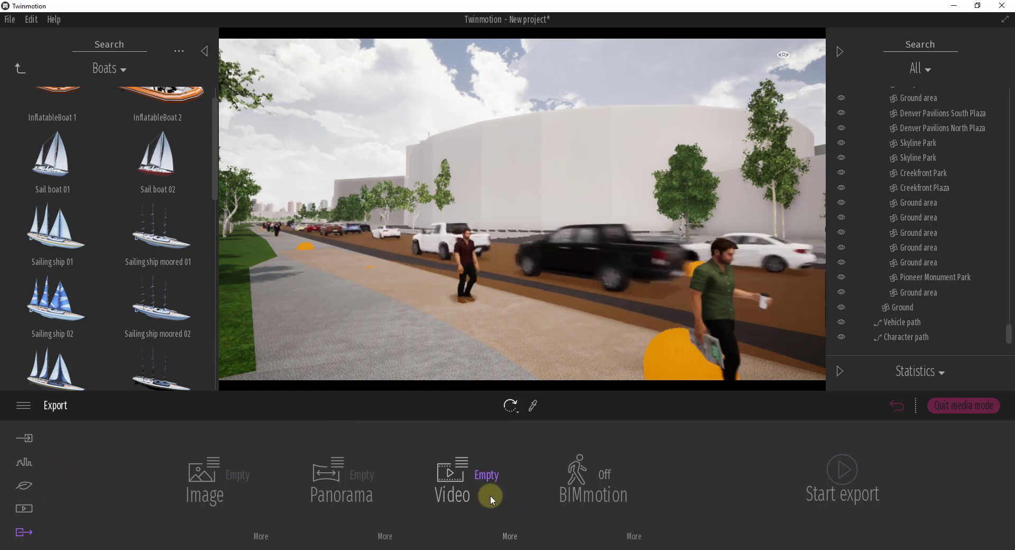
pyautogui.click(474, 490)
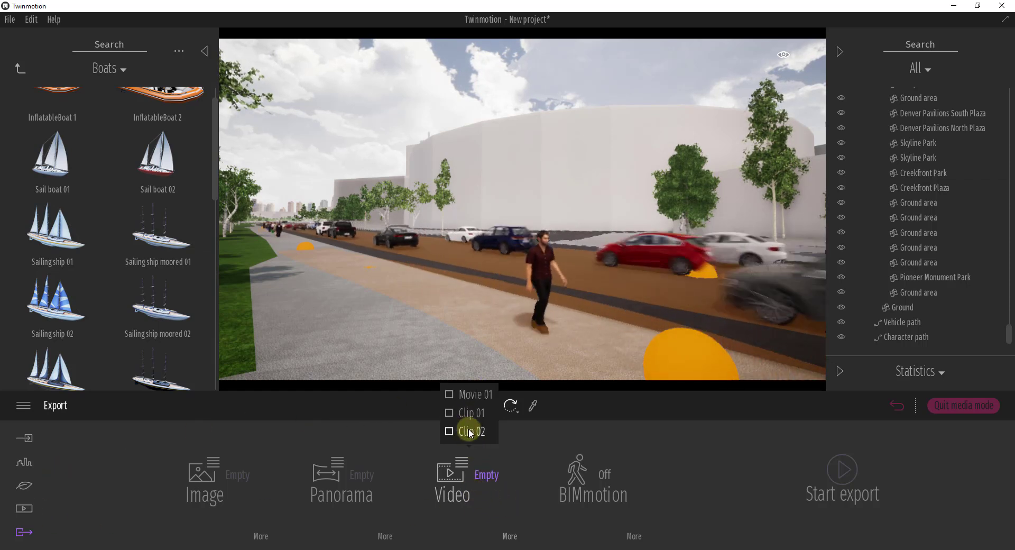
# Go back to the video media and open the movie editor with Movie 01.
pyautogui.click(23, 511)
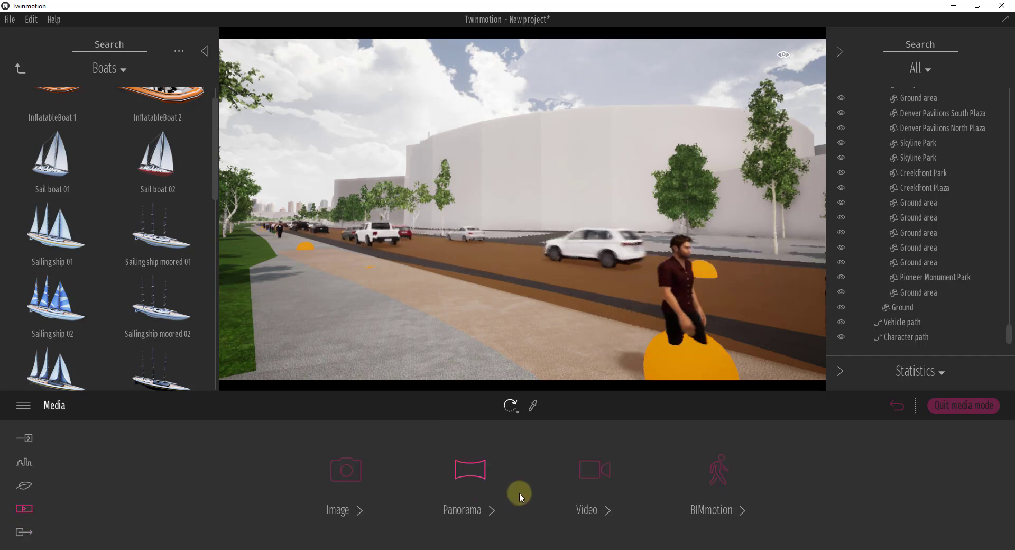
pyautogui.click(586, 475)
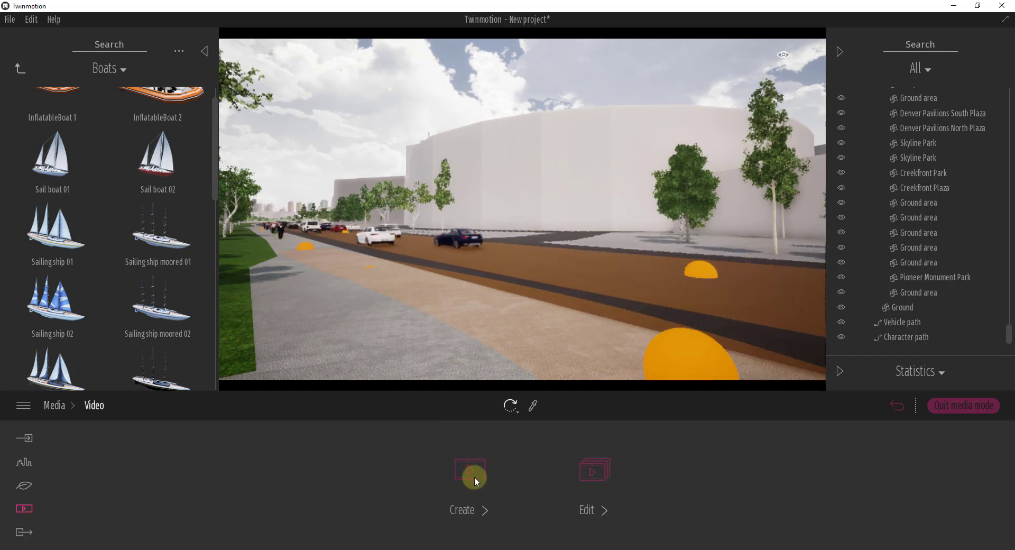
pyautogui.click(594, 470)
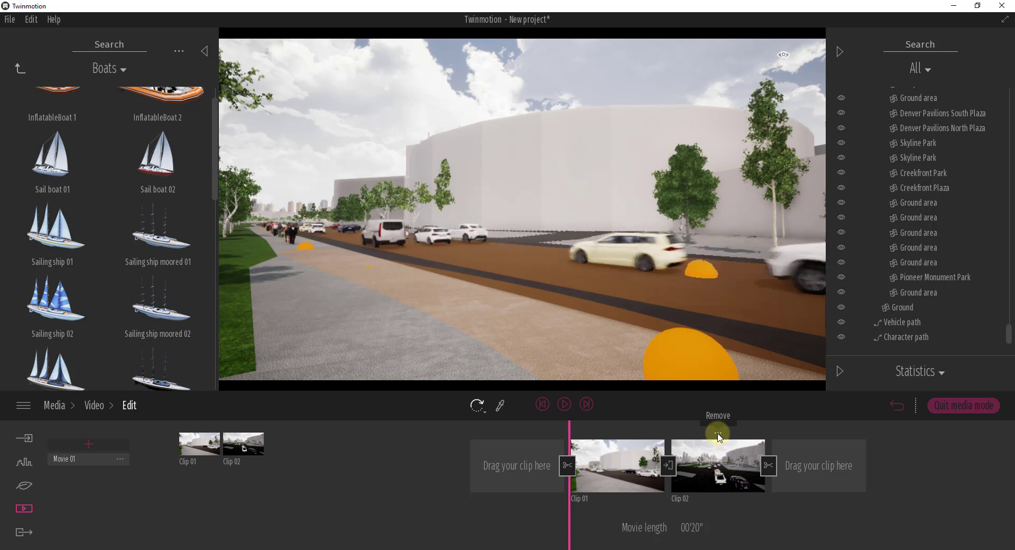
# Remove Clip 02 from Movie 01 and place it back after Clip 01.
pyautogui.click(719, 417)
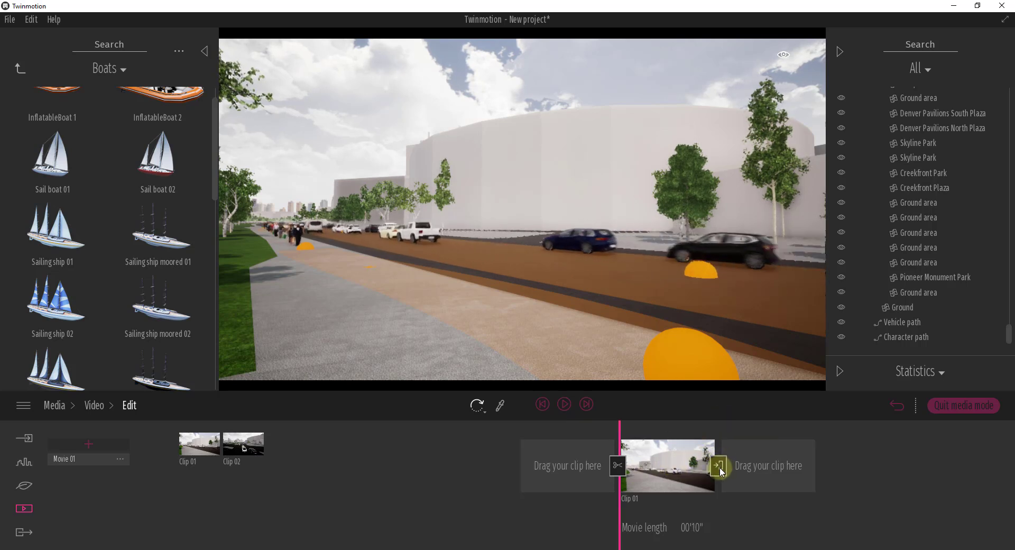
pyautogui.click(719, 412)
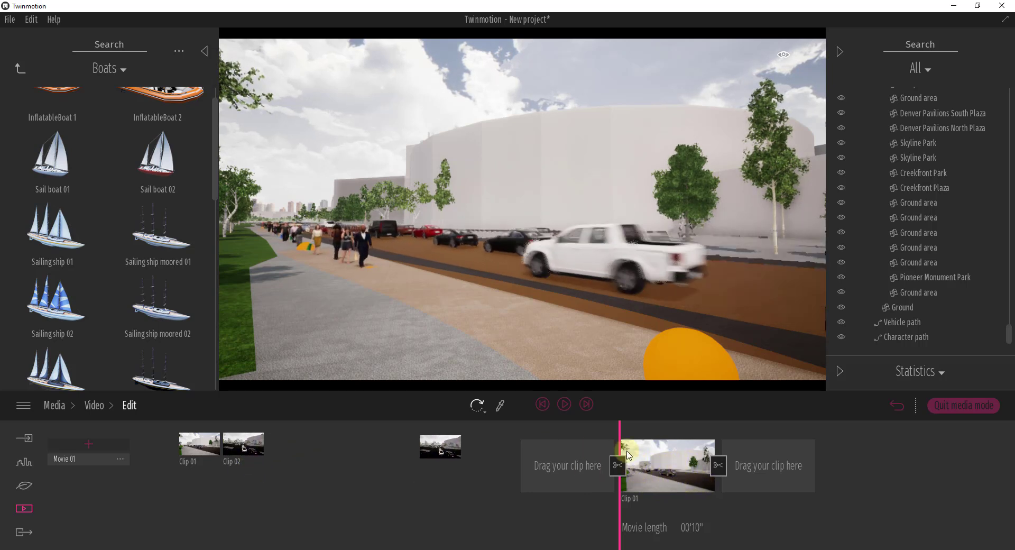
pyautogui.moveTo(775, 472); pyautogui.dragTo(776, 471)
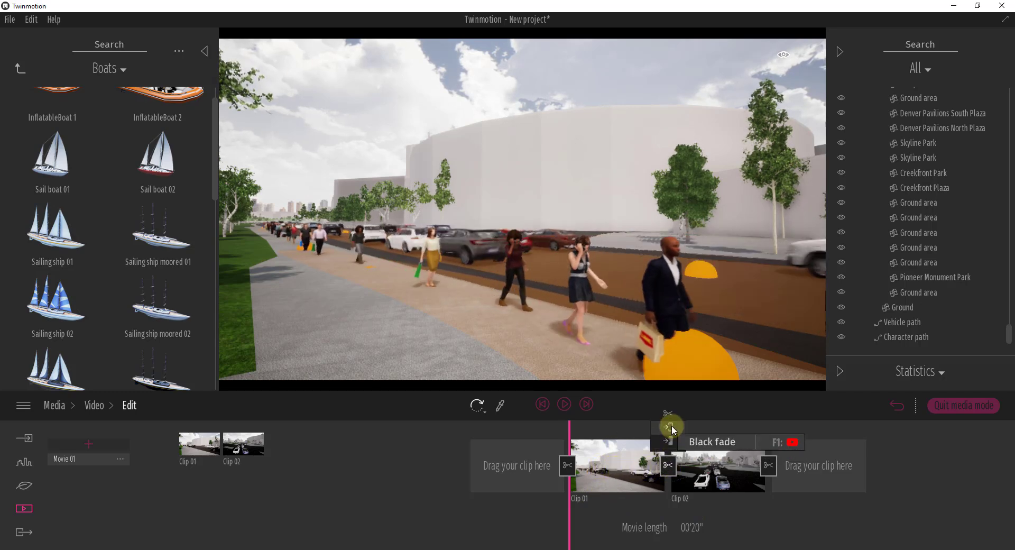
# Apply a Black fade transition between Clip 01 and Clip 02 and play the movie across it.
pyautogui.moveTo(595, 489); pyautogui.dragTo(615, 487)
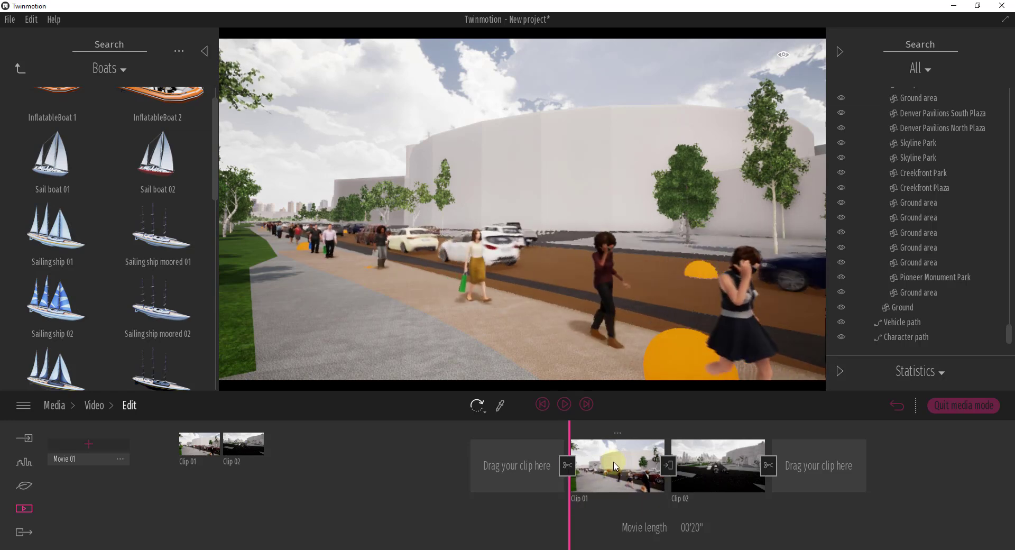
pyautogui.moveTo(569, 519); pyautogui.dragTo(644, 516)
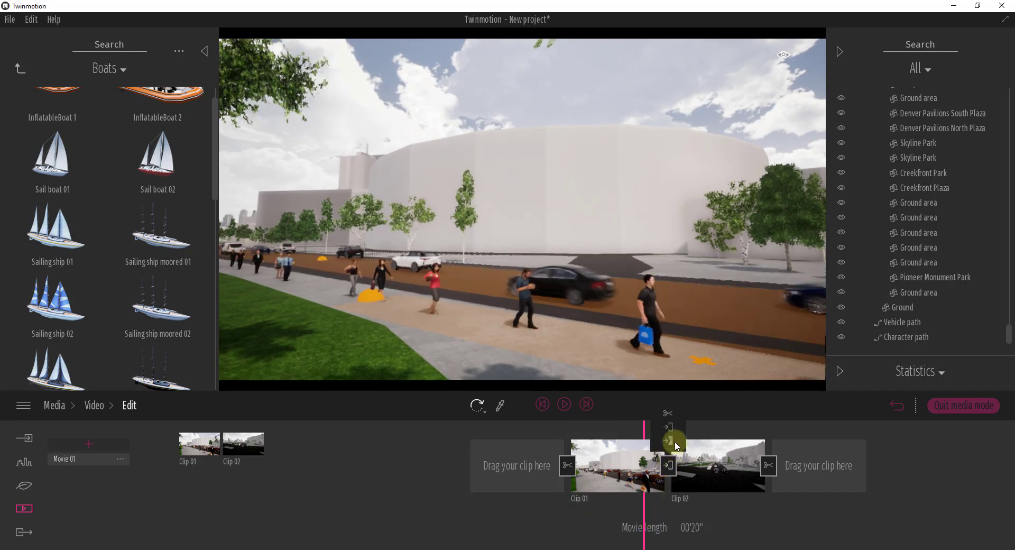
pyautogui.click(562, 405)
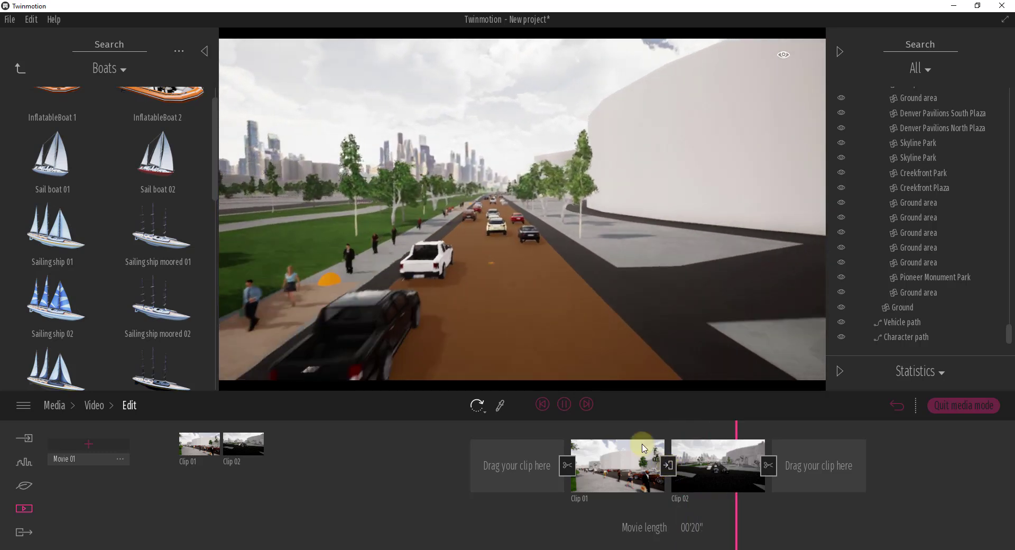
pyautogui.click(563, 404)
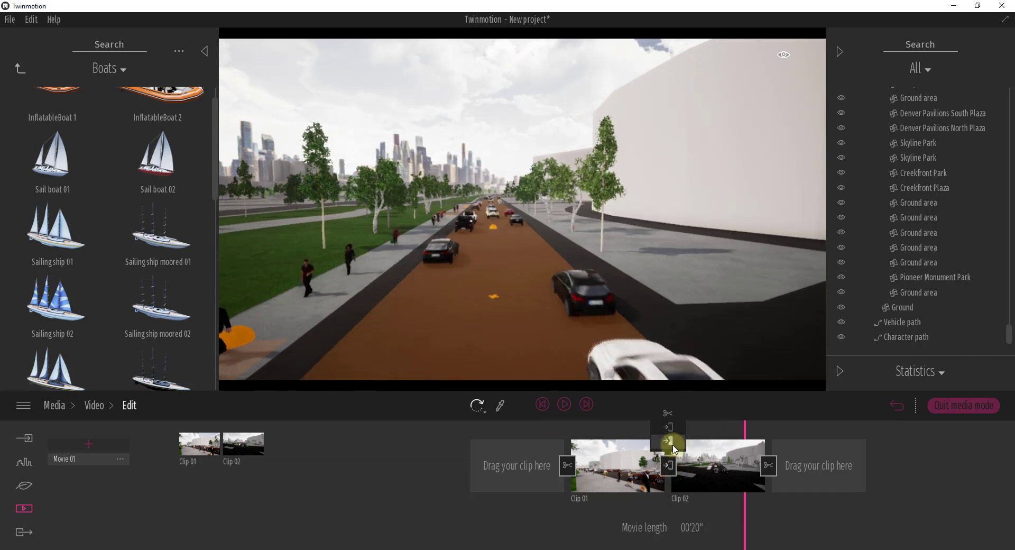
# Change the transition between Clip 01 and Clip 02 to the other fade style and play the movie across it.
pyautogui.moveTo(746, 527); pyautogui.dragTo(649, 527)
pyautogui.click(564, 404)
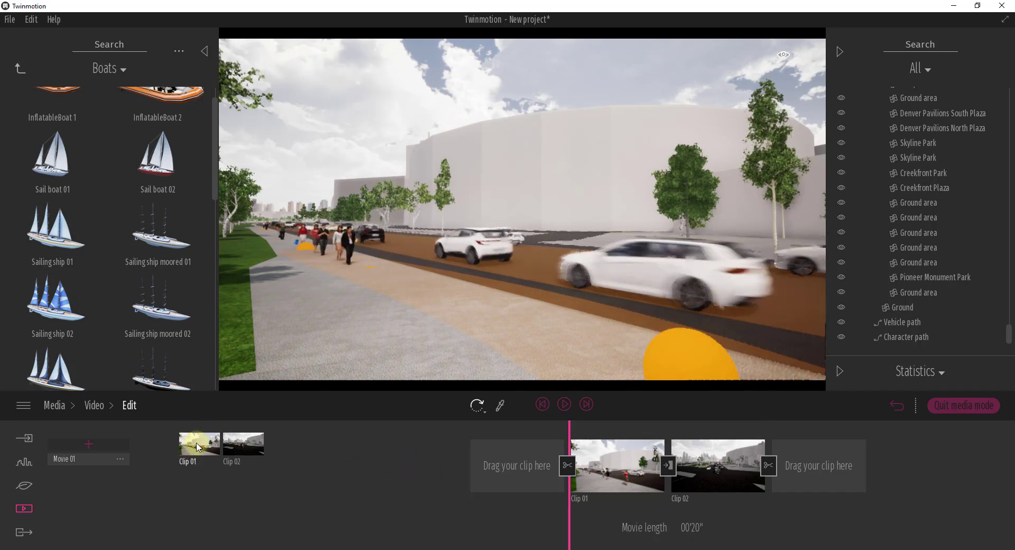
pyautogui.click(243, 444)
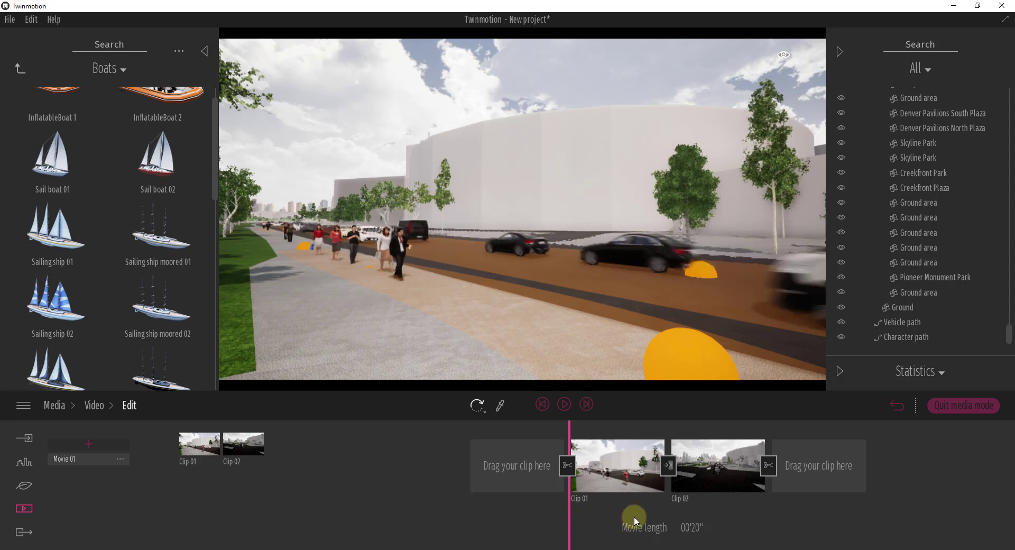
pyautogui.click(475, 303)
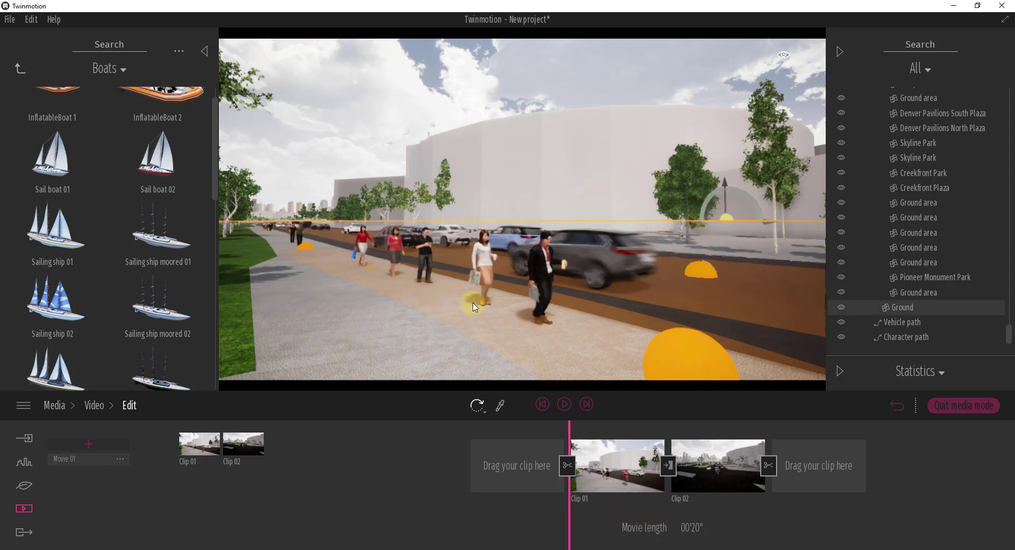
pyautogui.click(422, 81)
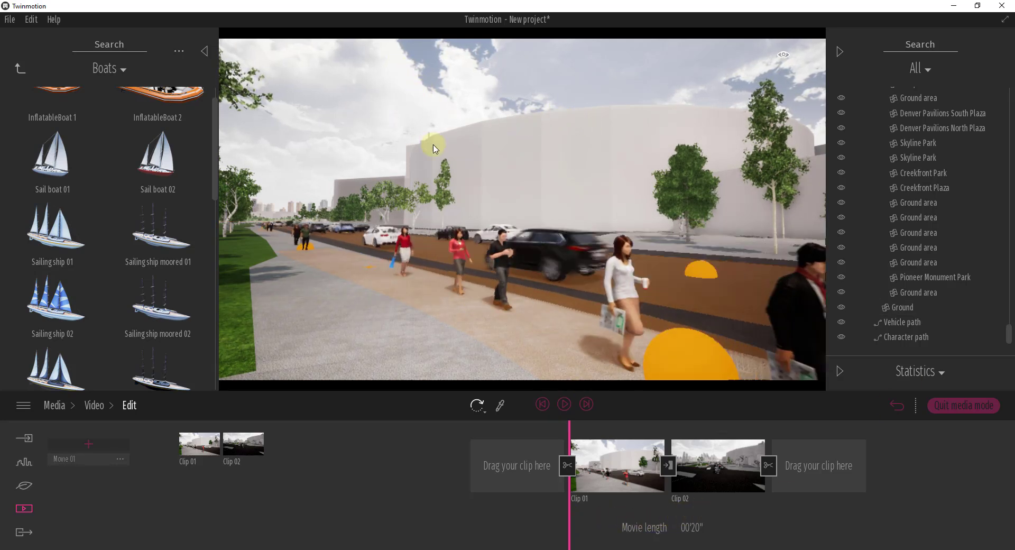
# Open the export options and choose Movie 01 as the video to export.
pyautogui.click(22, 533)
pyautogui.click(478, 469)
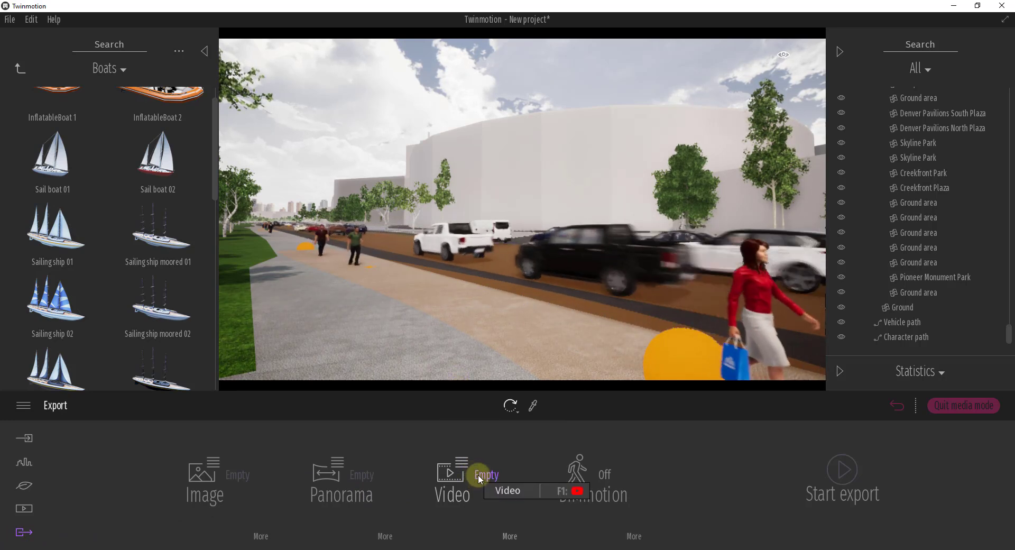
pyautogui.click(479, 476)
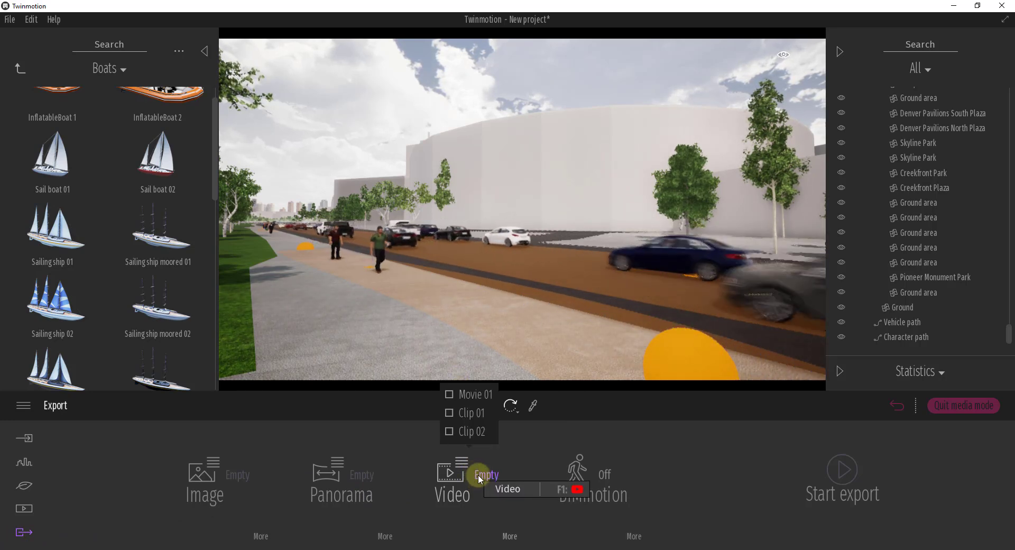
pyautogui.click(449, 394)
# Set the video export framerate to 25 fps and return to the video export settings.
pyautogui.click(508, 537)
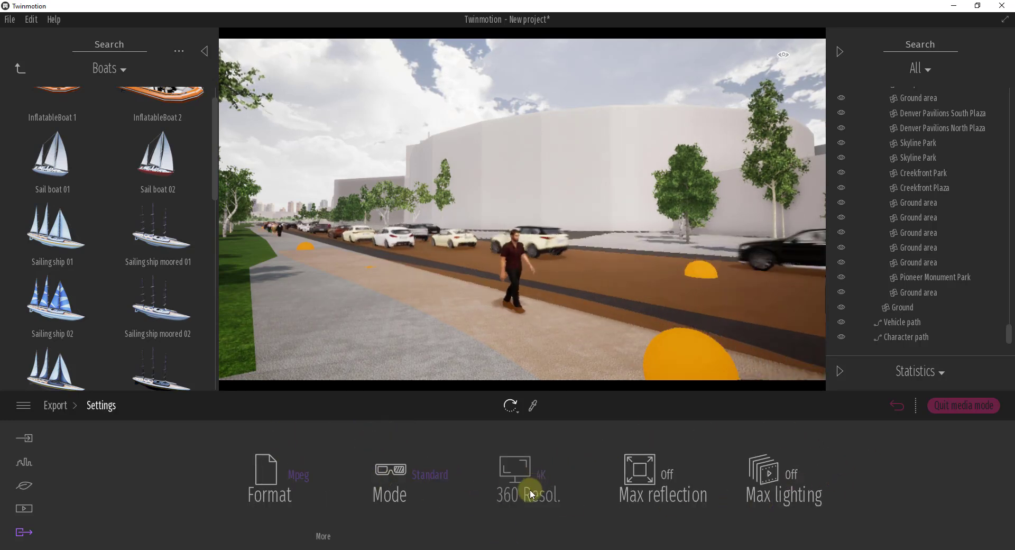
pyautogui.click(325, 536)
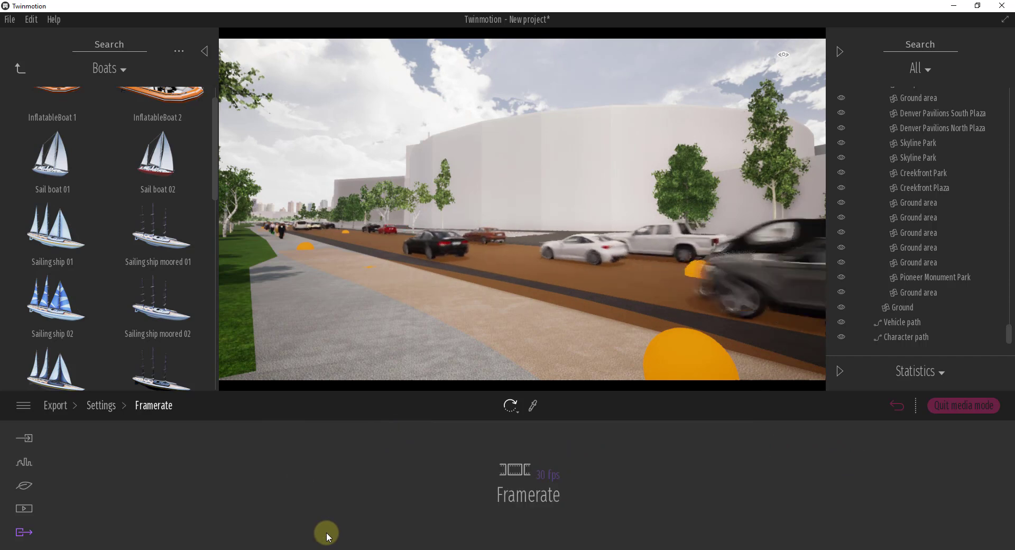
pyautogui.click(548, 475)
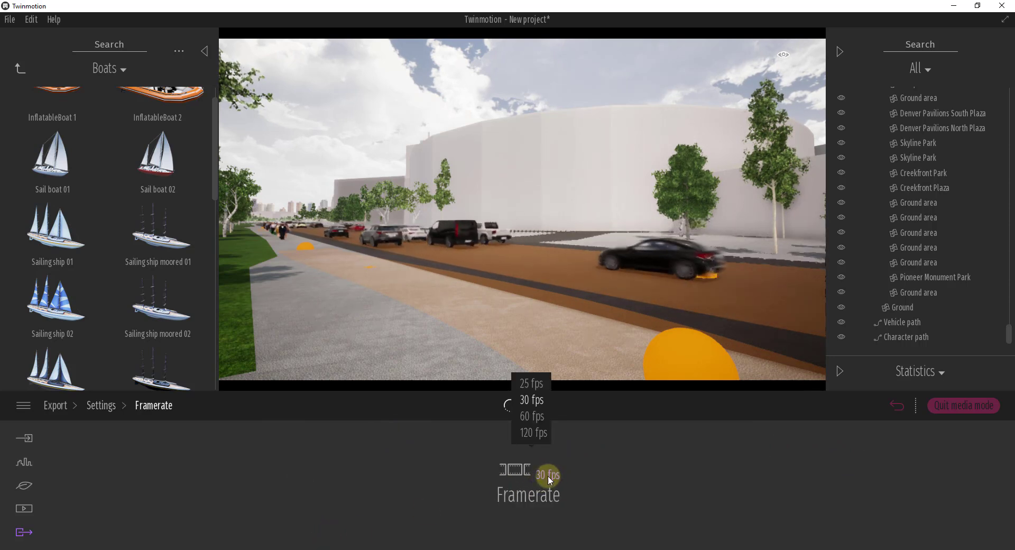
pyautogui.click(530, 384)
pyautogui.click(100, 406)
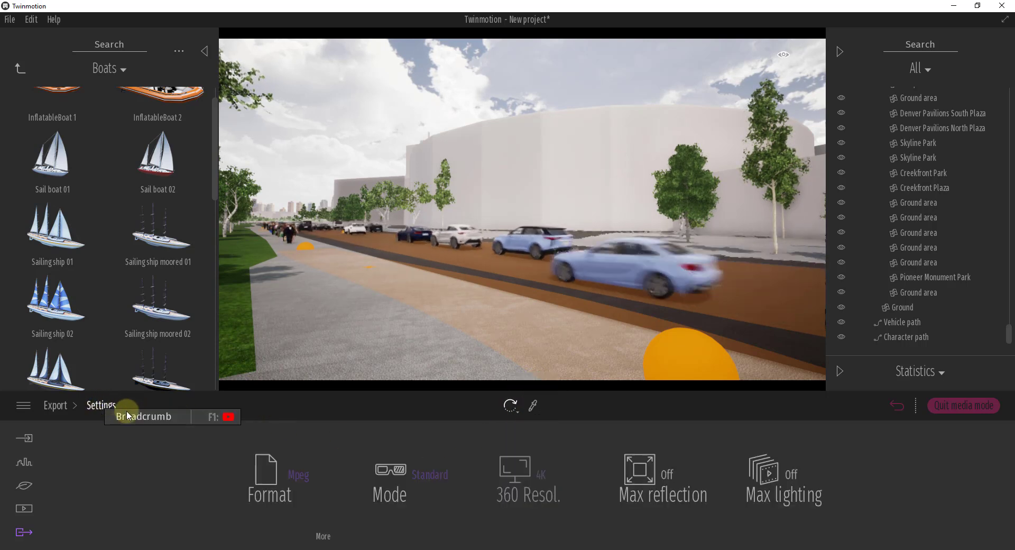
# Turn on Max lighting and Max reflection for the video export, keep the Standard mode, and return to the export overview.
pyautogui.click(411, 475)
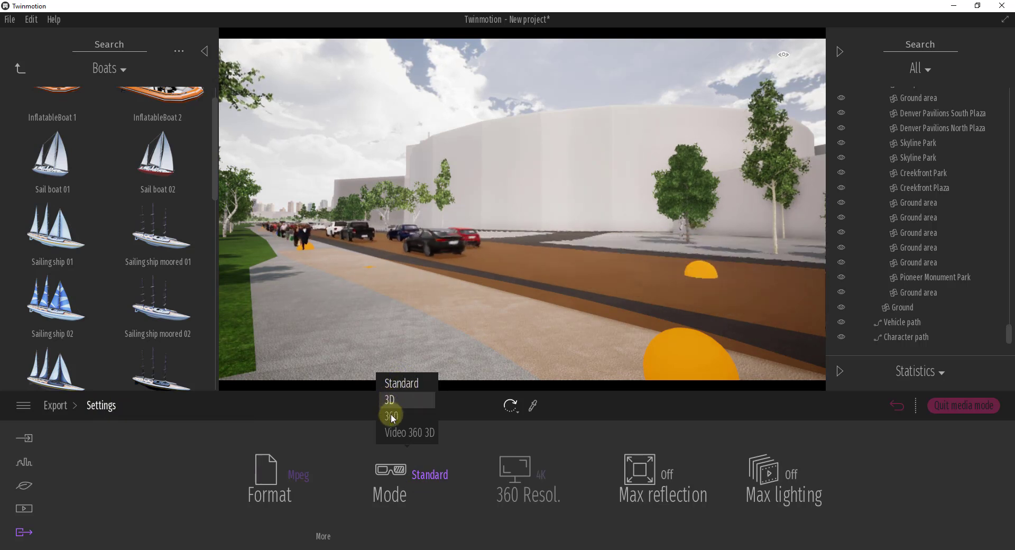
pyautogui.click(429, 476)
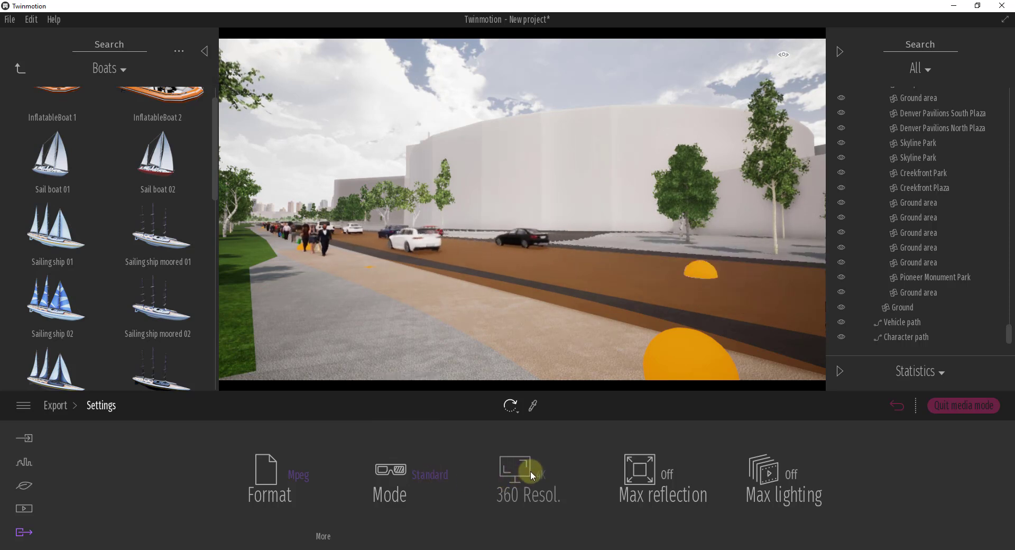
pyautogui.click(789, 476)
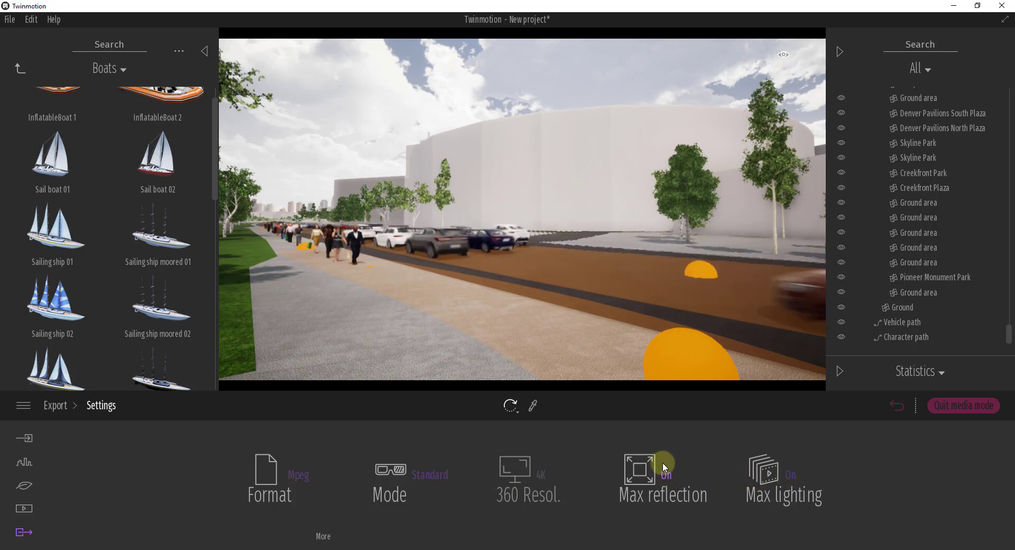
pyautogui.click(672, 476)
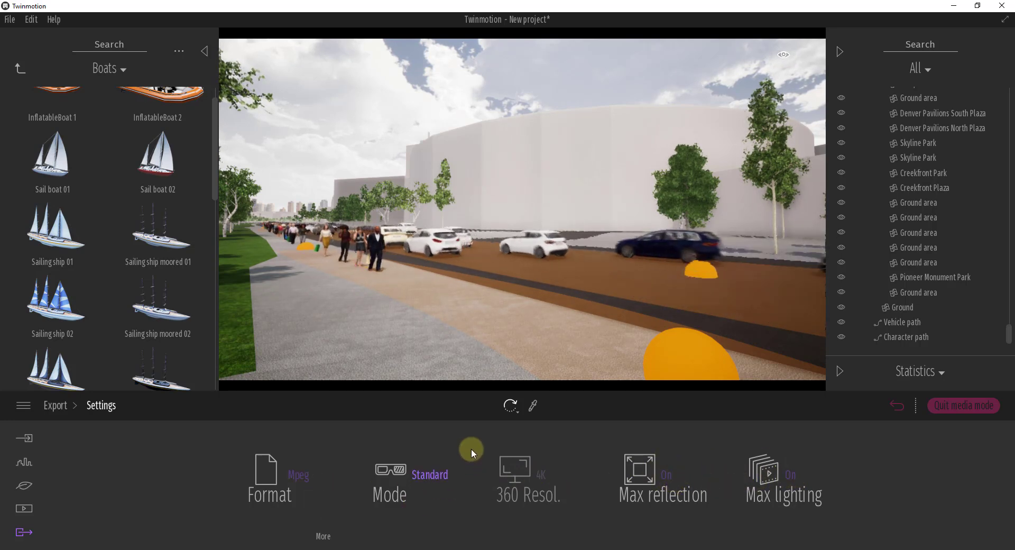
pyautogui.click(58, 405)
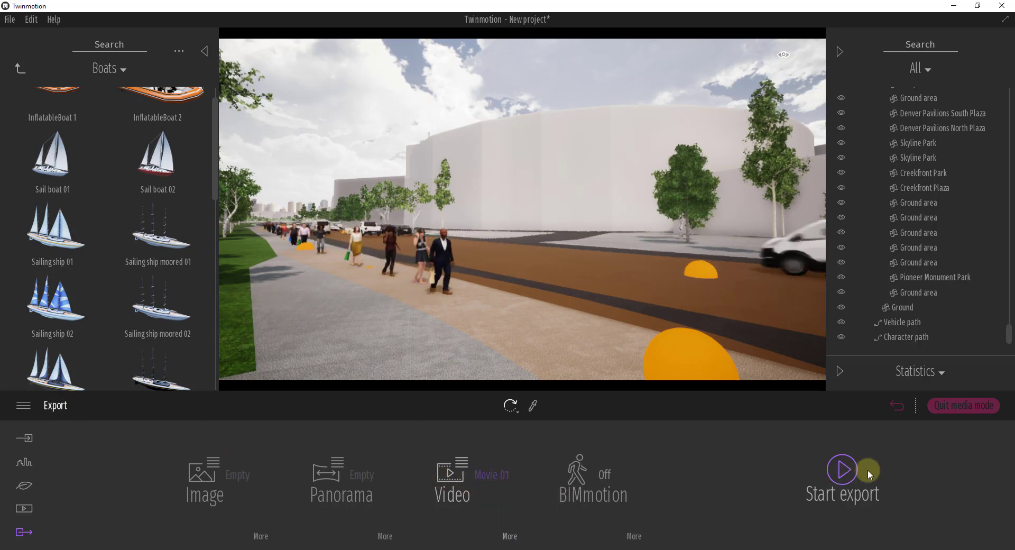
# Start exporting Movie 01 and choose the 22 Twinmotion Animations folder as the destination.
pyautogui.click(844, 470)
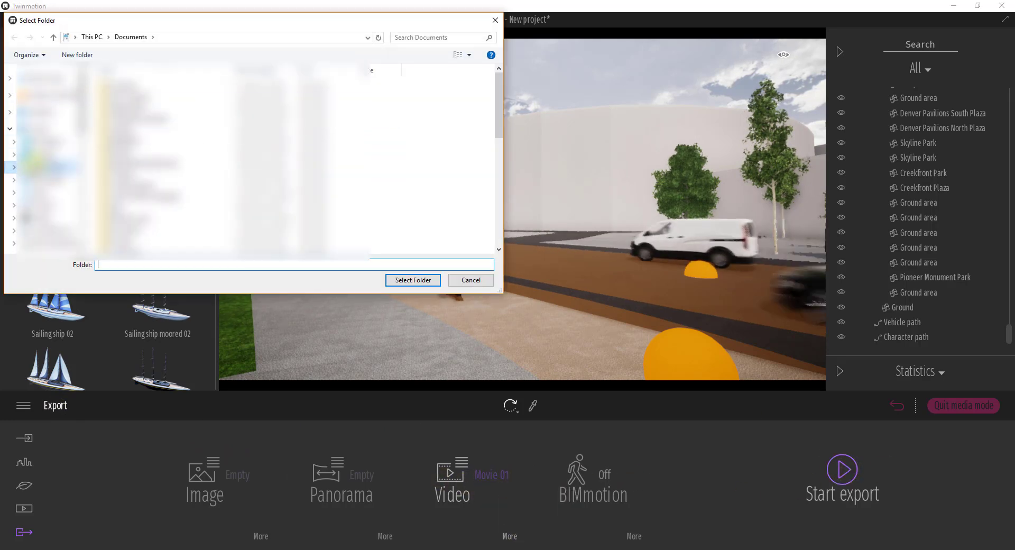
pyautogui.scroll(-2, 45, 209)
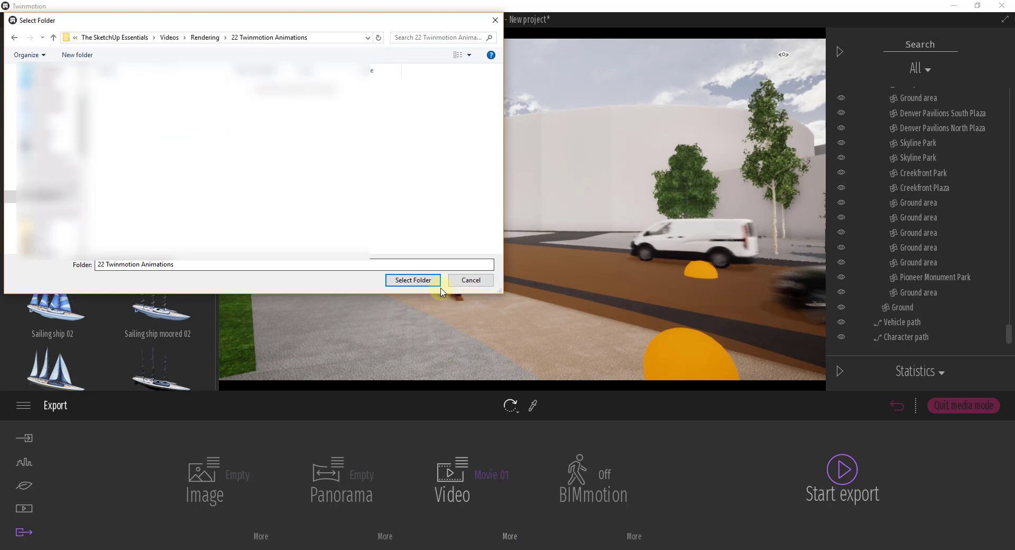
pyautogui.click(438, 284)
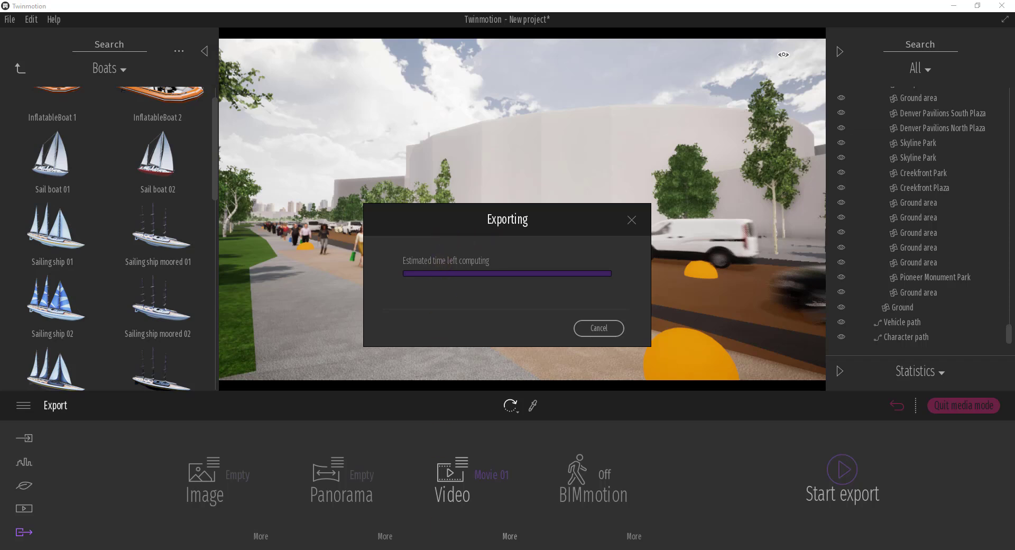
# Switch to Calculator while the export runs, move its window aside, and put it away after the calculation.
pyautogui.hotkey('alt', 'Tab')
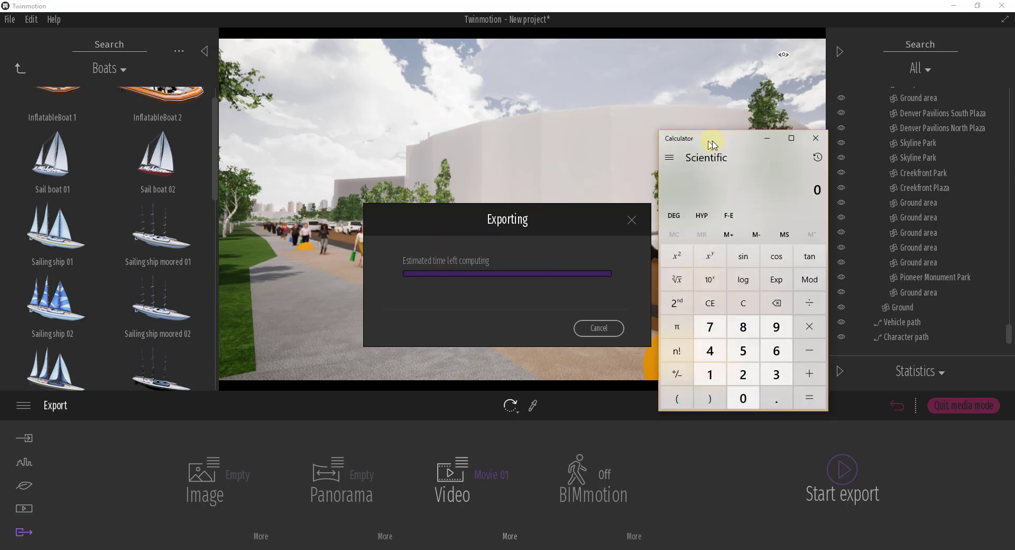
pyautogui.moveTo(713, 144); pyautogui.dragTo(768, 144)
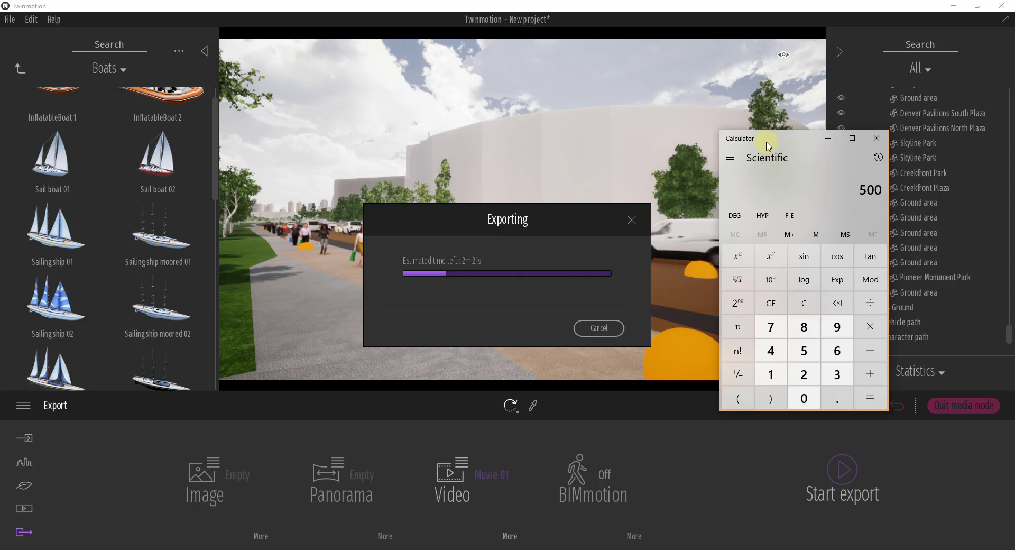
pyautogui.click(835, 141)
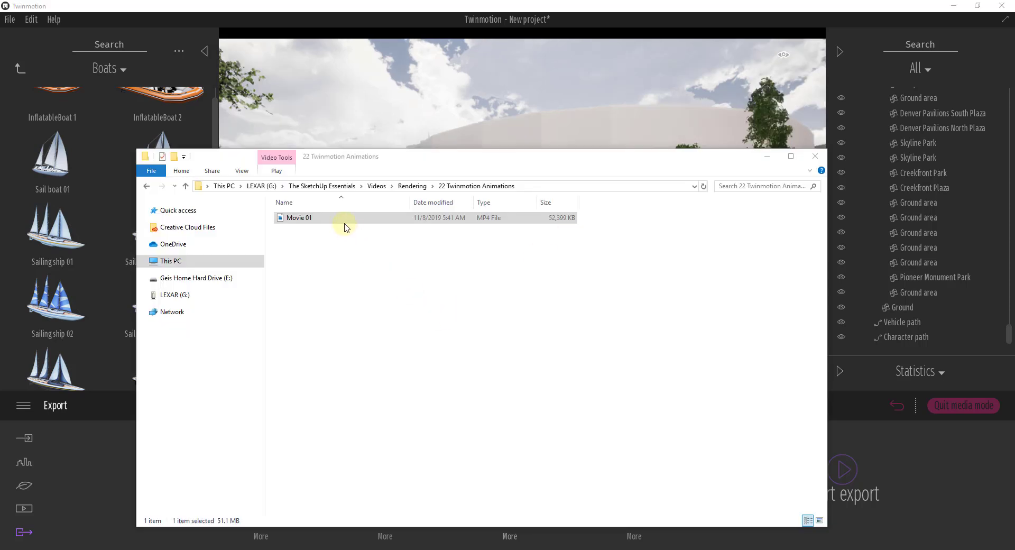
# Play the exported Movie 01 file from the 22 Twinmotion Animations folder.
pyautogui.doubleClick(311, 219)
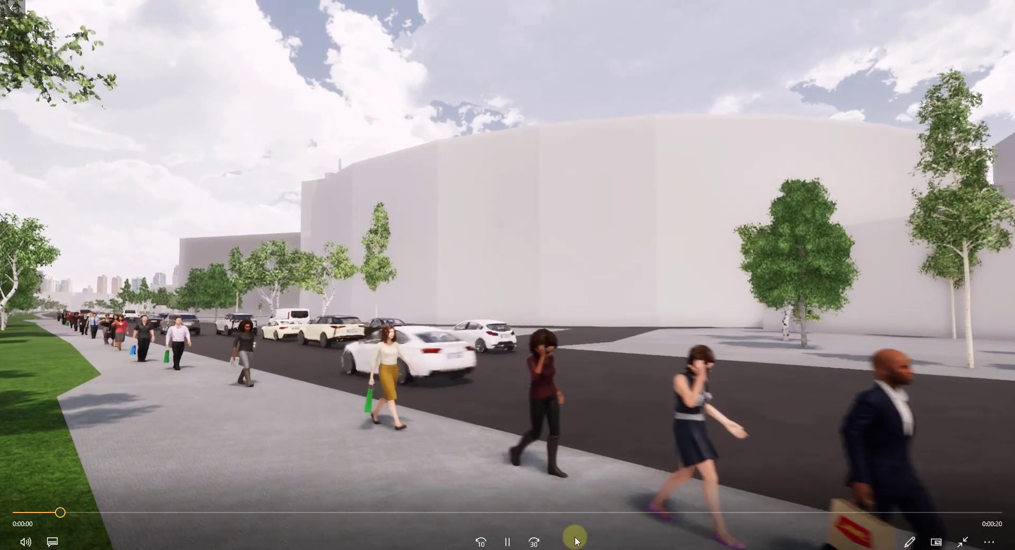